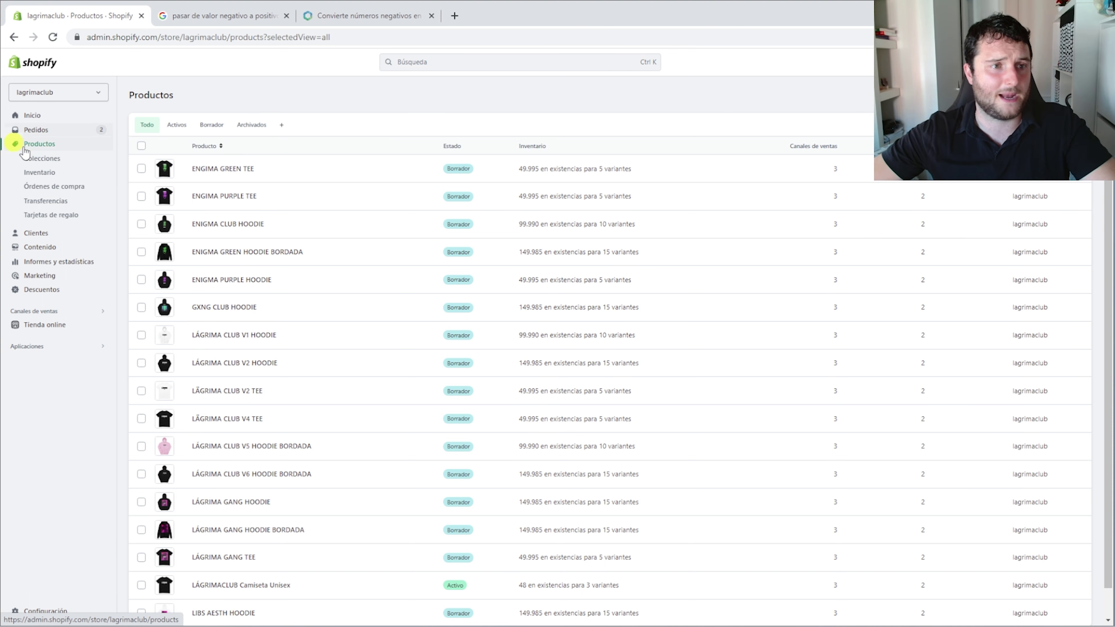
Start a new product in the store and name it test_precio
left_click(847, 95)
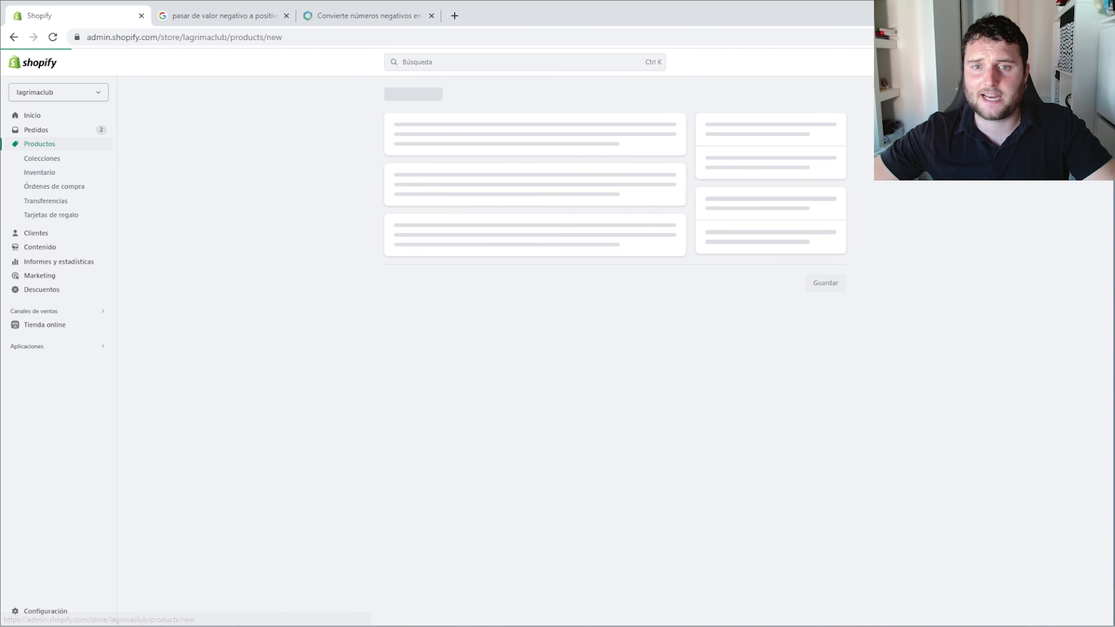
left_click(417, 144)
type("t")
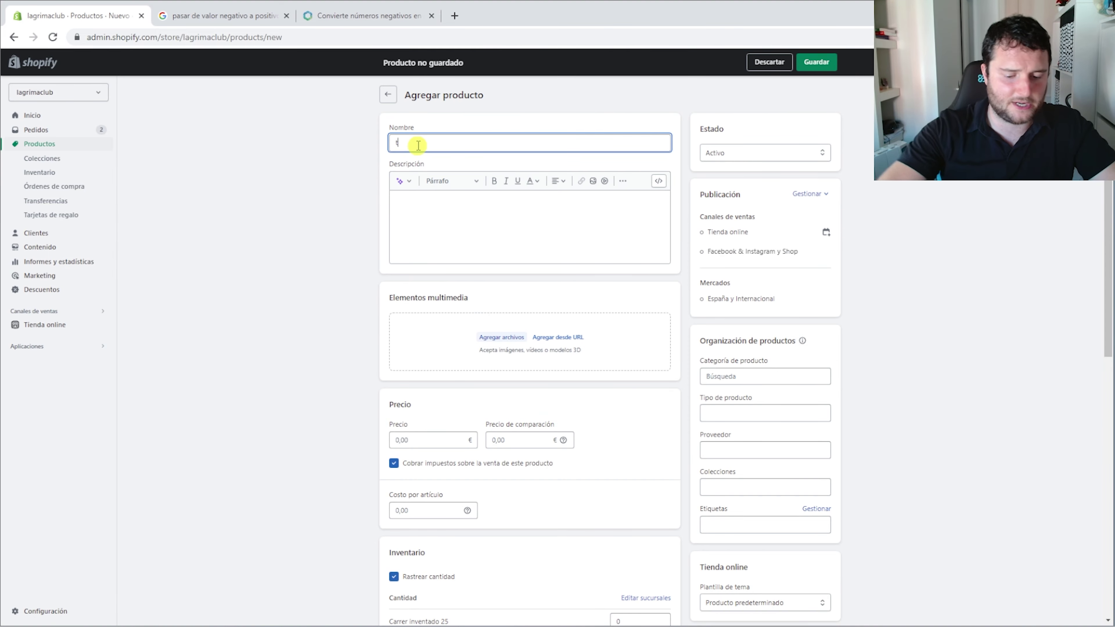
type("est_prodio")
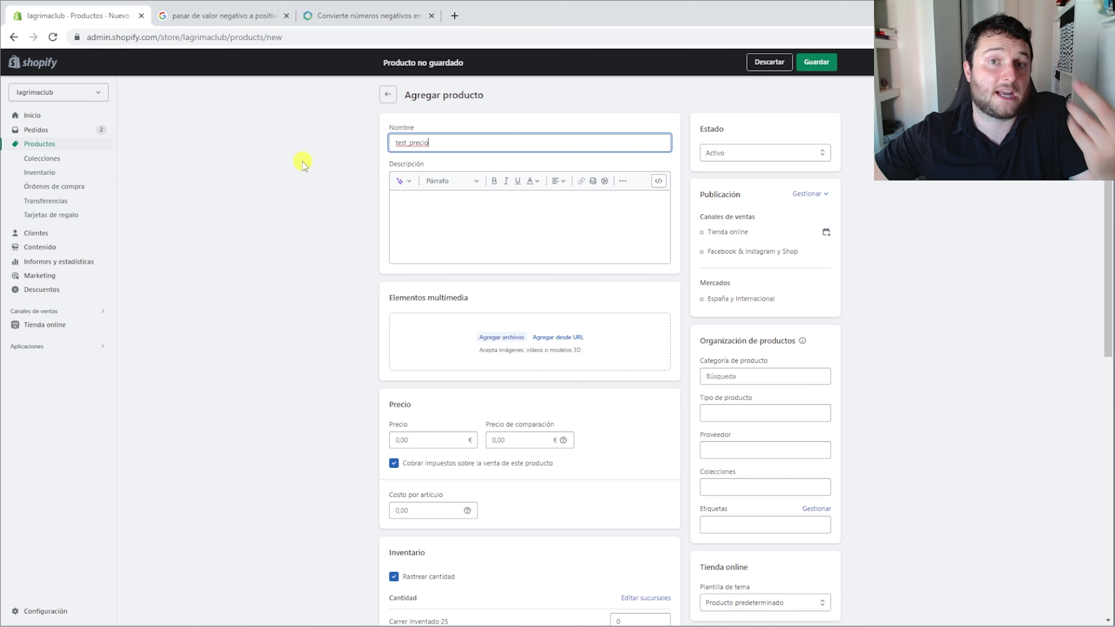
left_click_drag(465, 142, 362, 155)
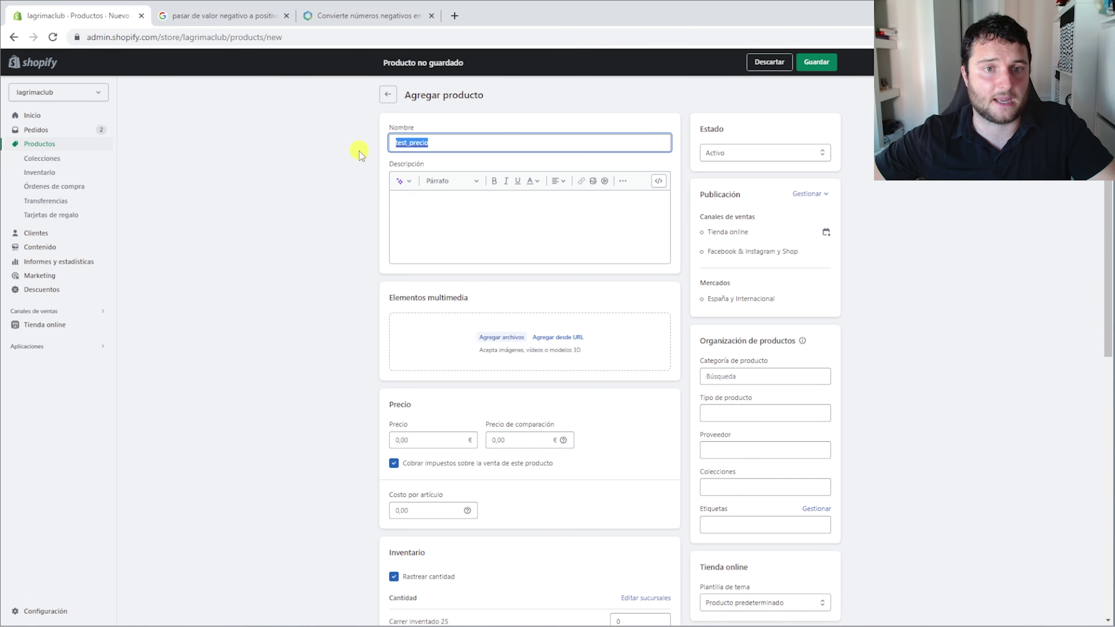
left_click(277, 195)
Set the new product's price to 20 € and its cost per item to 10 €
left_click(403, 440)
type("20")
left_click(311, 463)
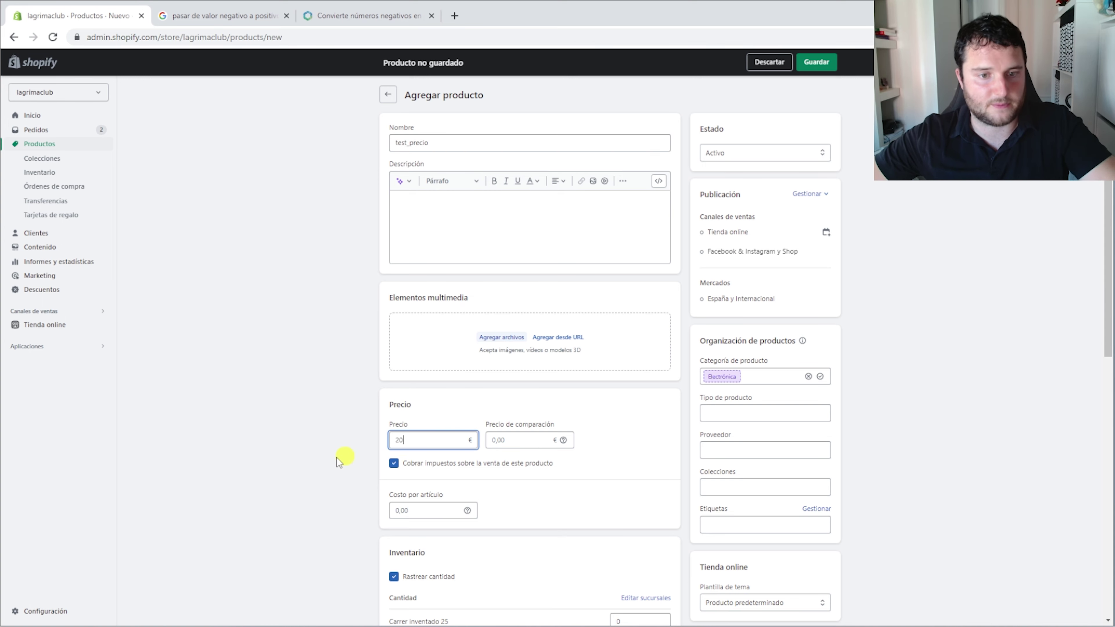
left_click(441, 510)
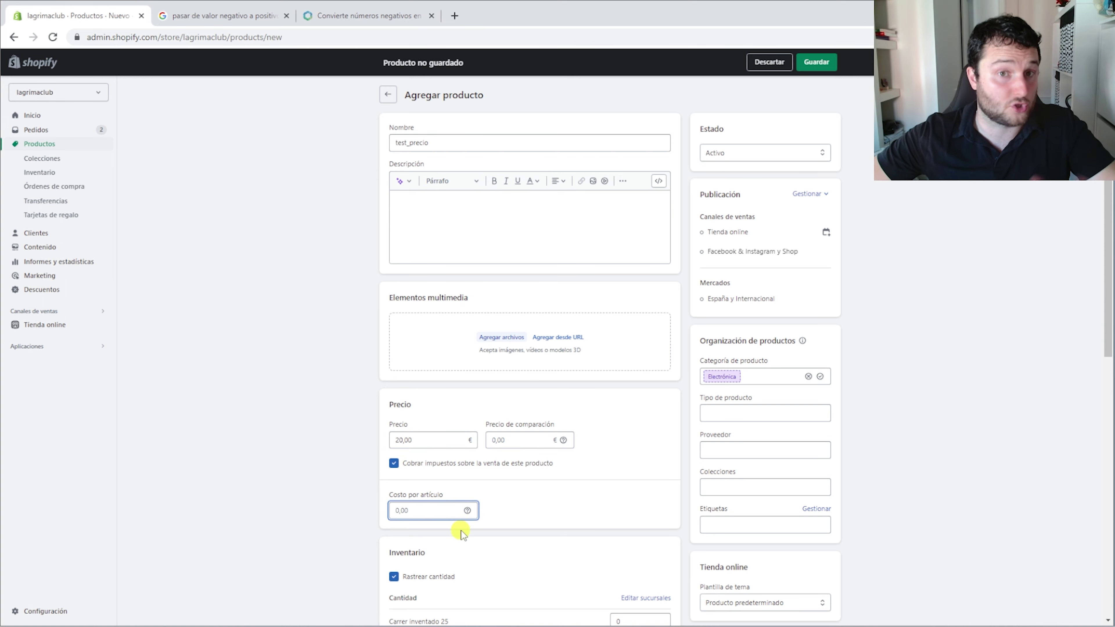
type("10")
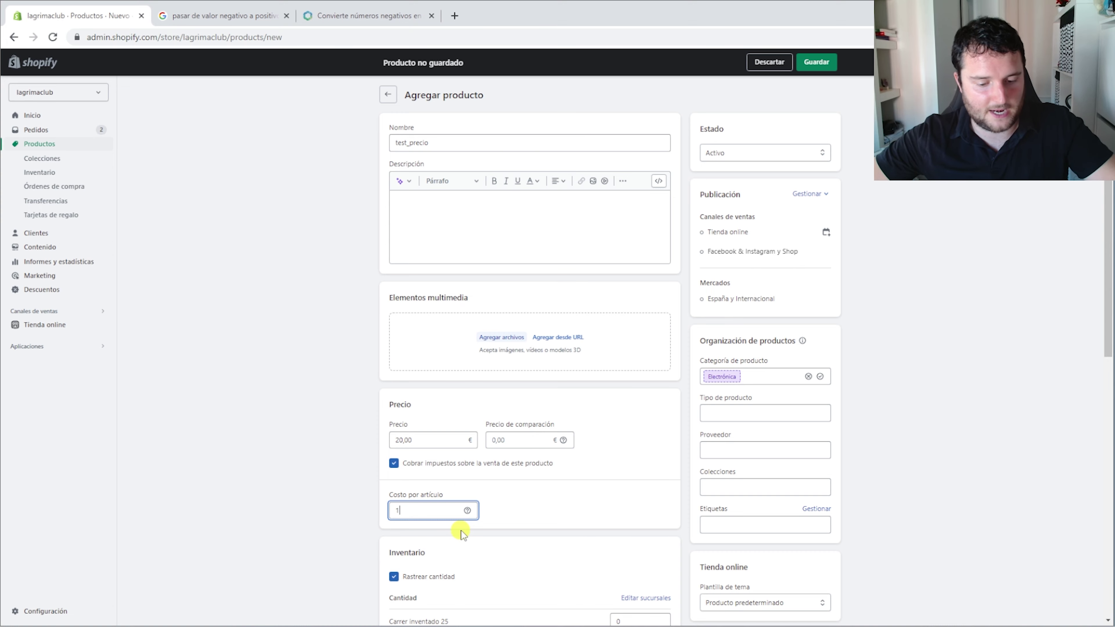
left_click(263, 494)
Enter test-001 as the product's SKU and save the product
scroll(518, 456, "down", 5)
left_click(433, 486)
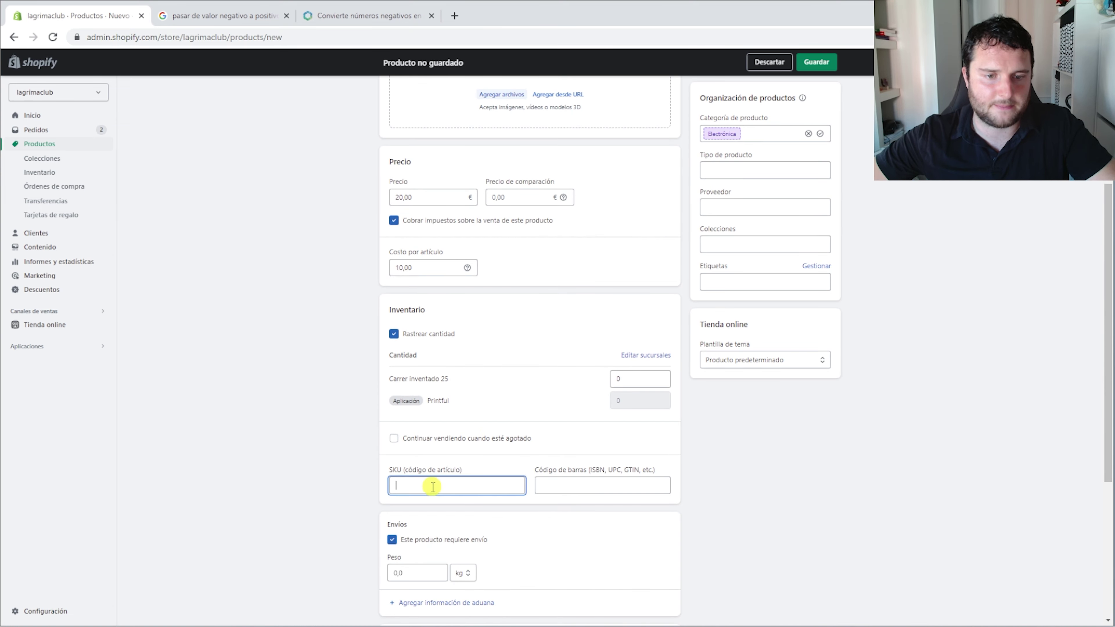
type("test-001")
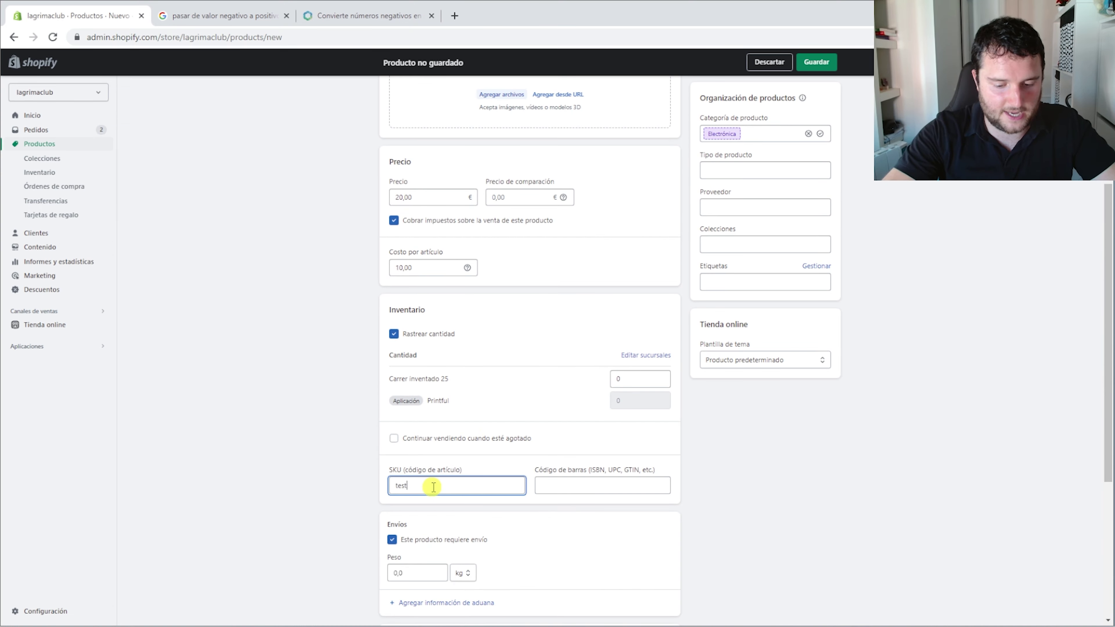
left_click(817, 62)
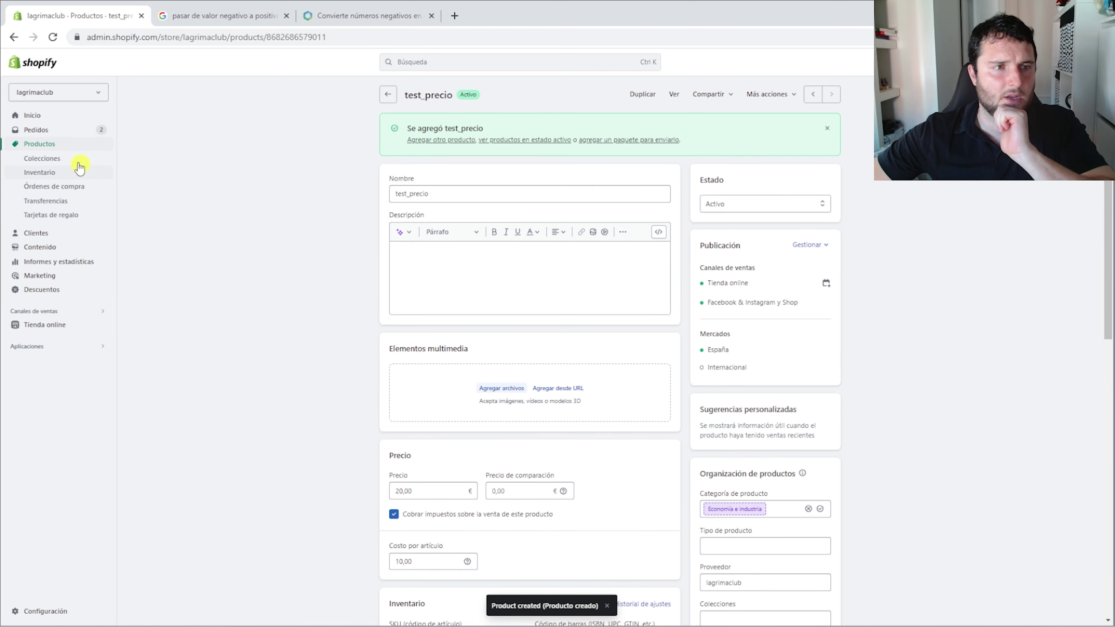
Open test_precio from the active products, change its status to Borrador and save it
left_click(50, 145)
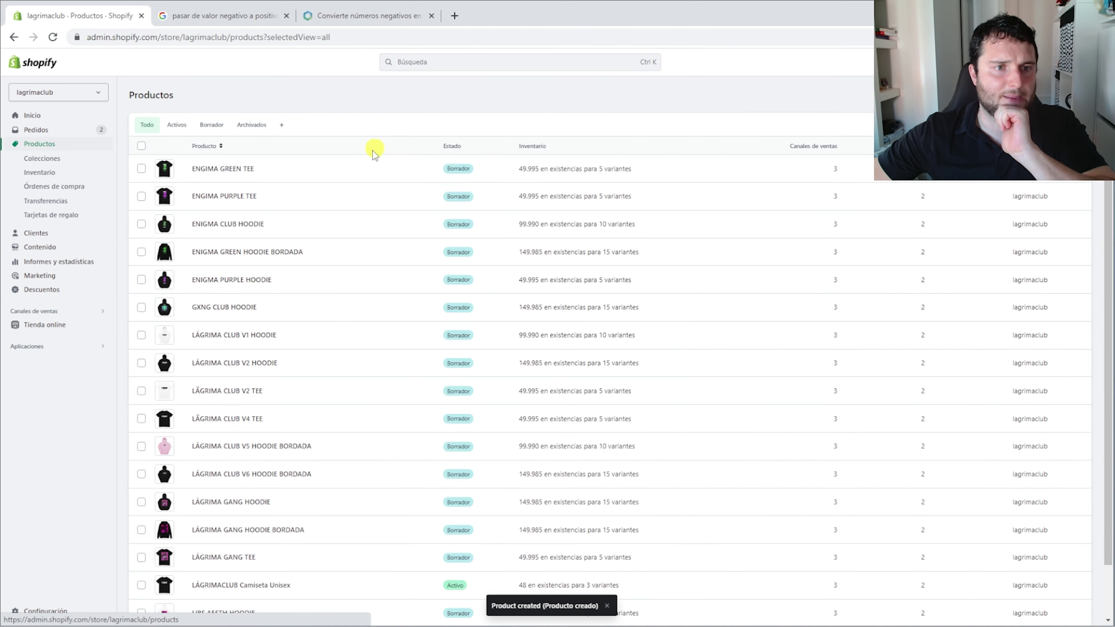
left_click(212, 125)
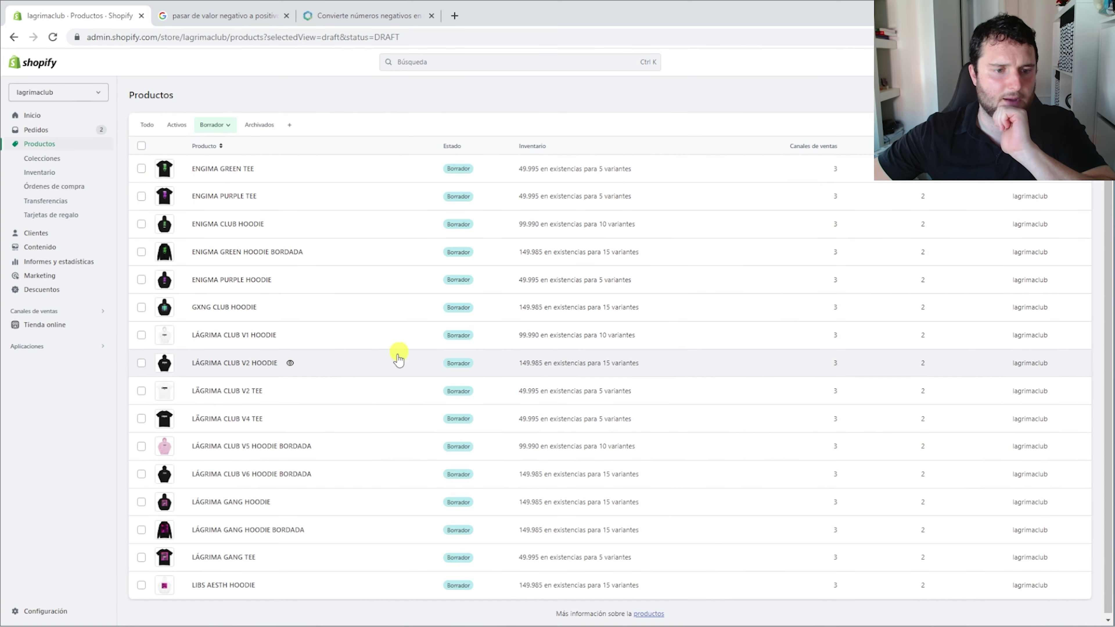
left_click(178, 125)
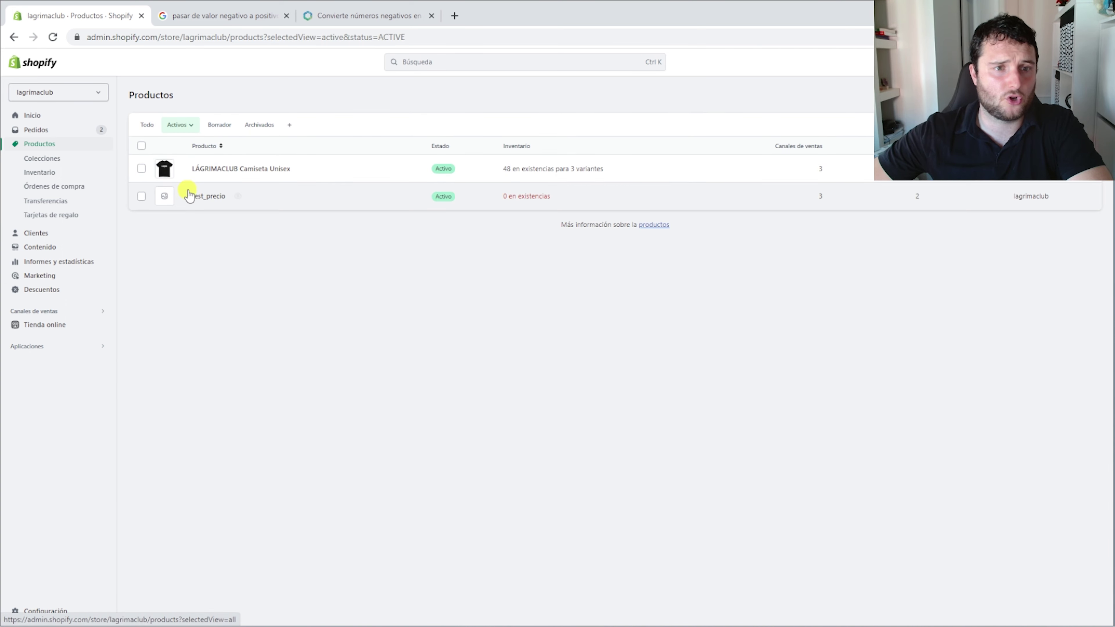
left_click(204, 197)
left_click(756, 154)
left_click(719, 178)
left_click(819, 65)
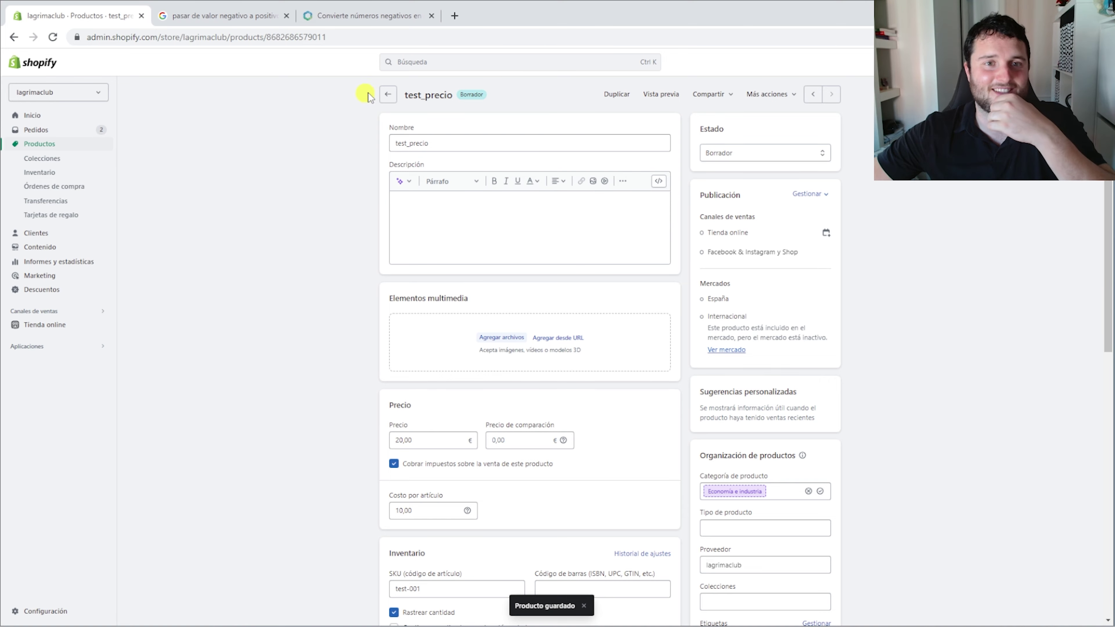
Reopen test_precio from the list of draft products and go to its pricing details
left_click(386, 94)
left_click(219, 124)
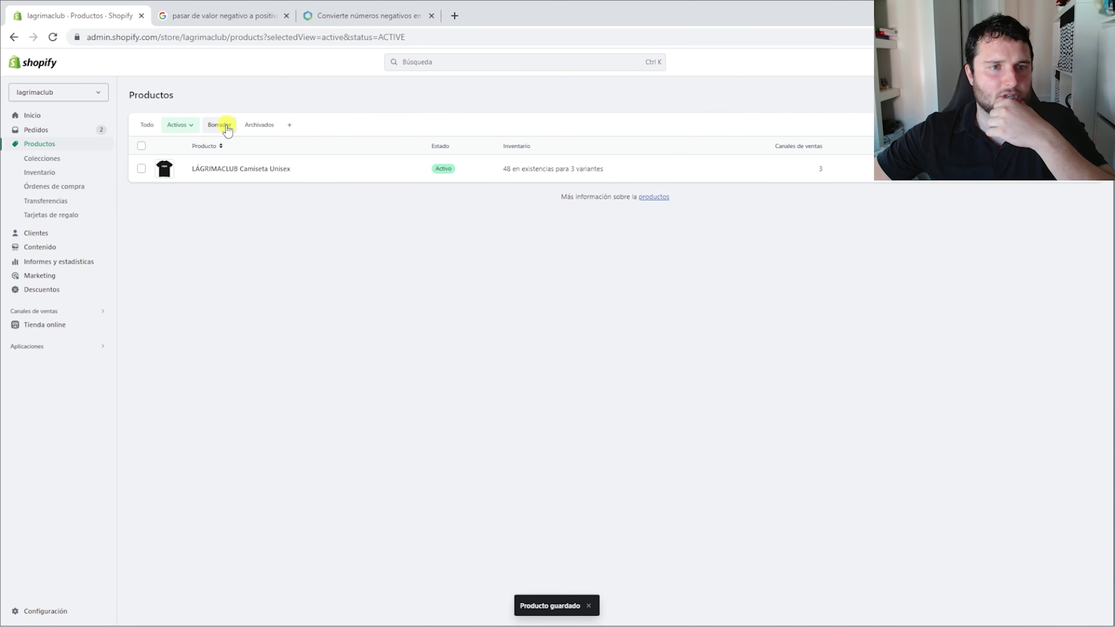
scroll(307, 527, "down", 1)
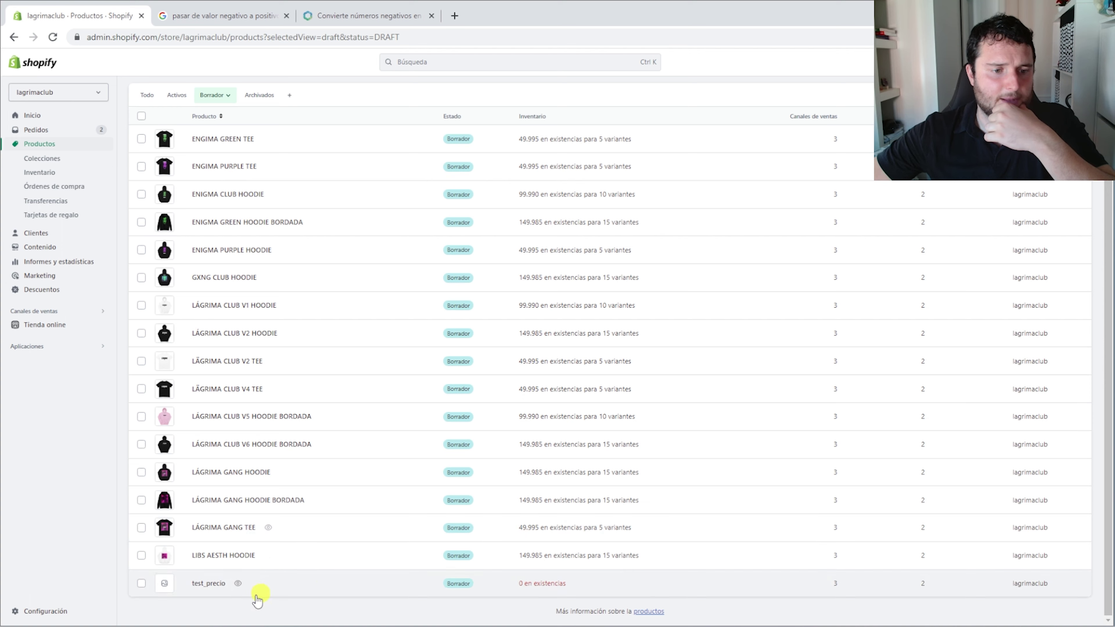
left_click(213, 585)
scroll(578, 308, "down", 7)
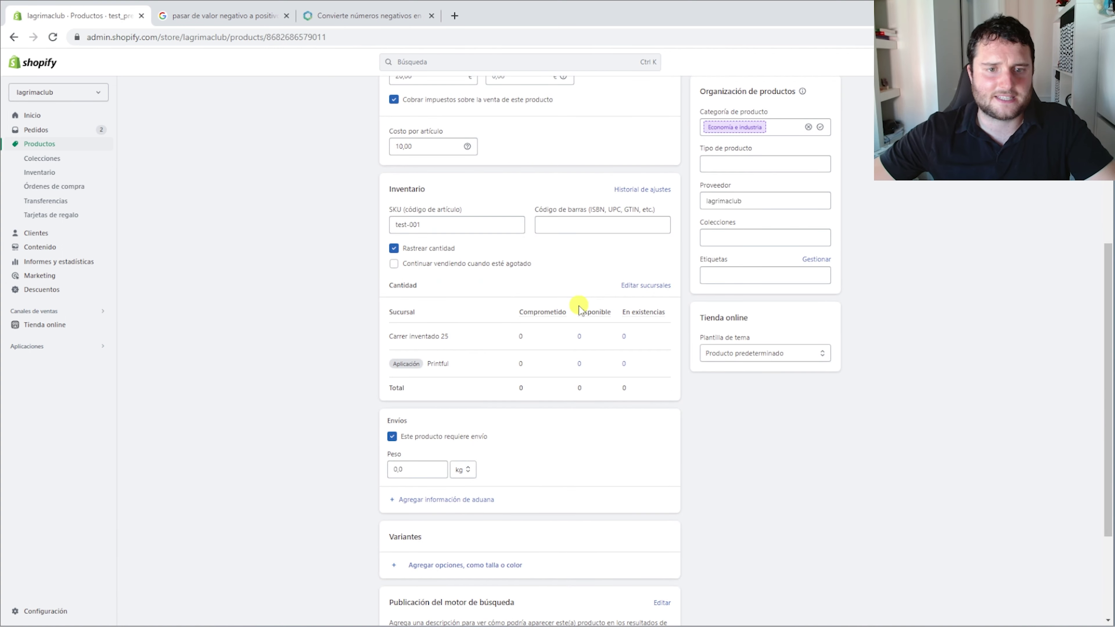
scroll(568, 346, "up", 1)
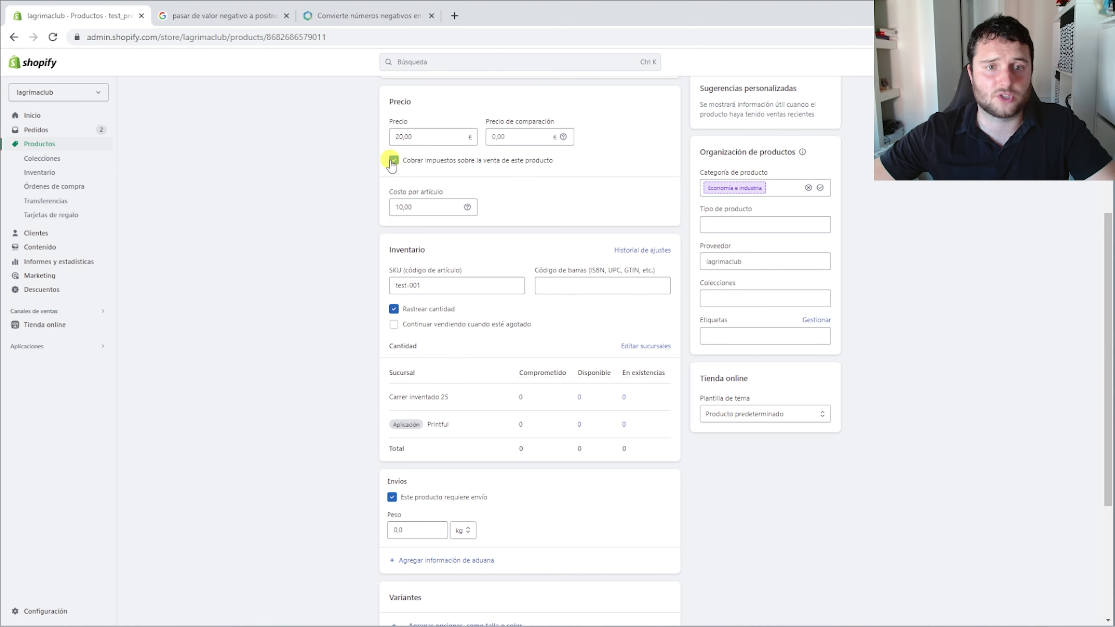
Turn off tax charging on the product's sale and compare its price and cost with the margin
left_click(393, 161)
left_click_drag(570, 189, 578, 218)
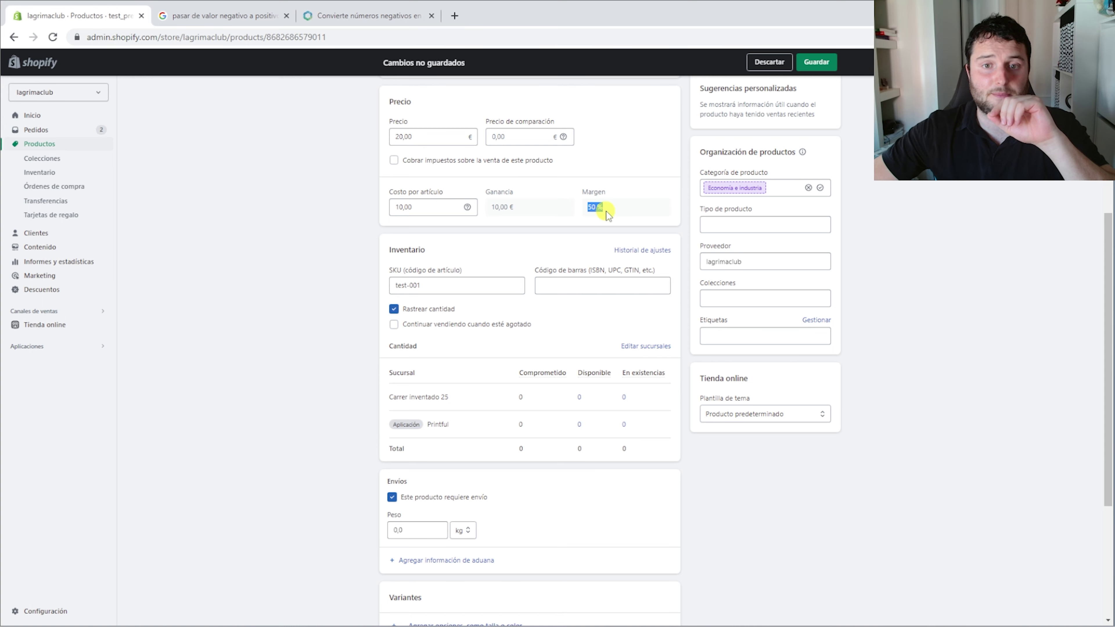
left_click_drag(606, 211, 386, 137)
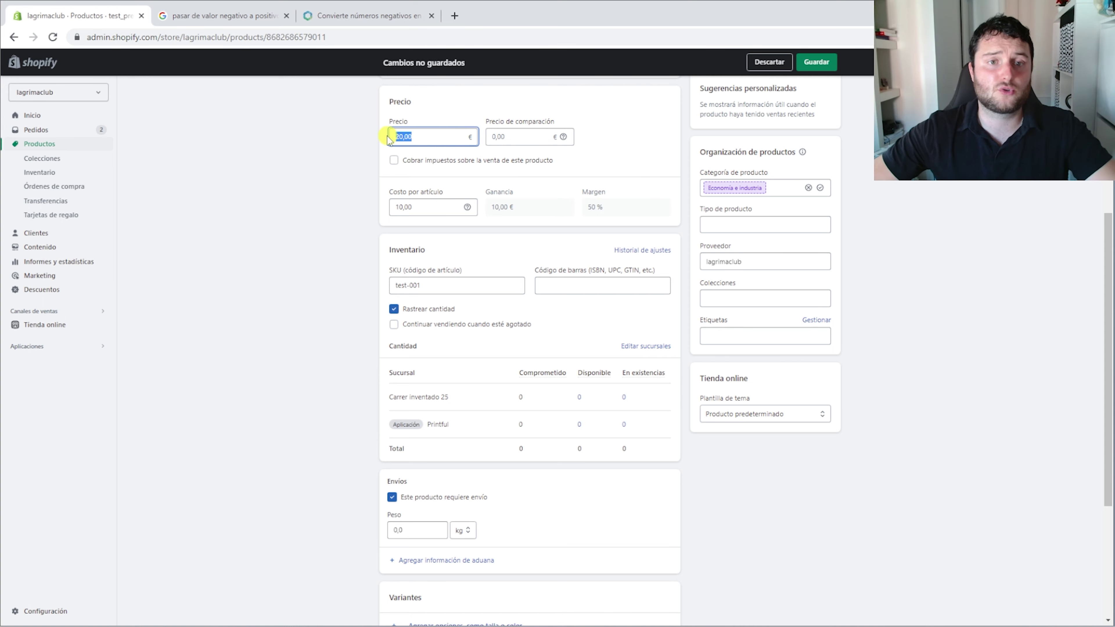
scroll(416, 189, "up", 1)
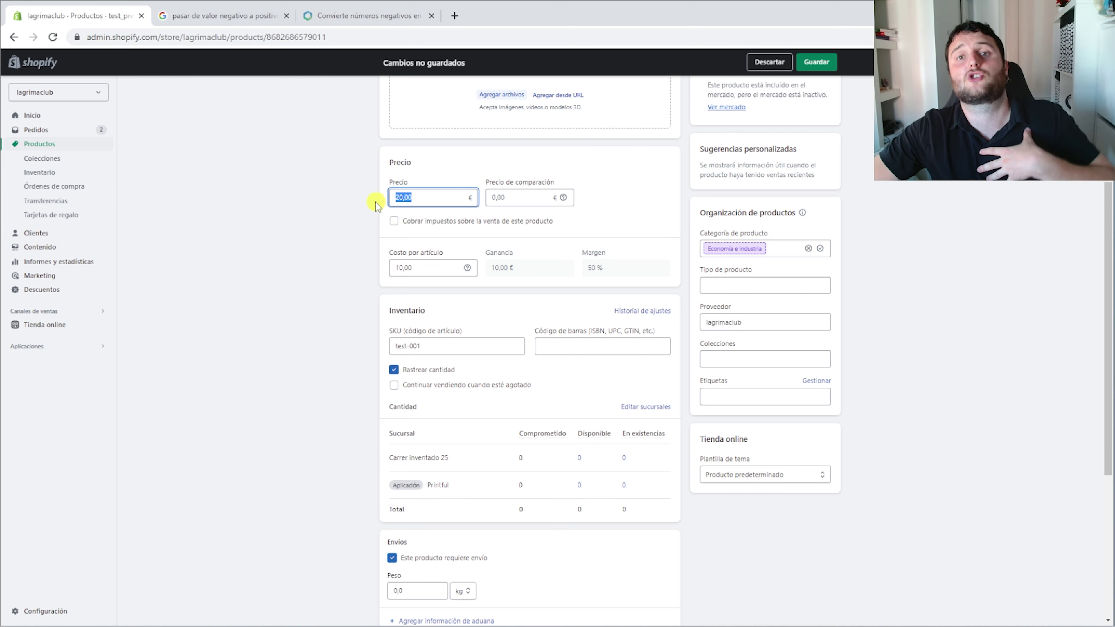
left_click_drag(410, 268, 376, 279)
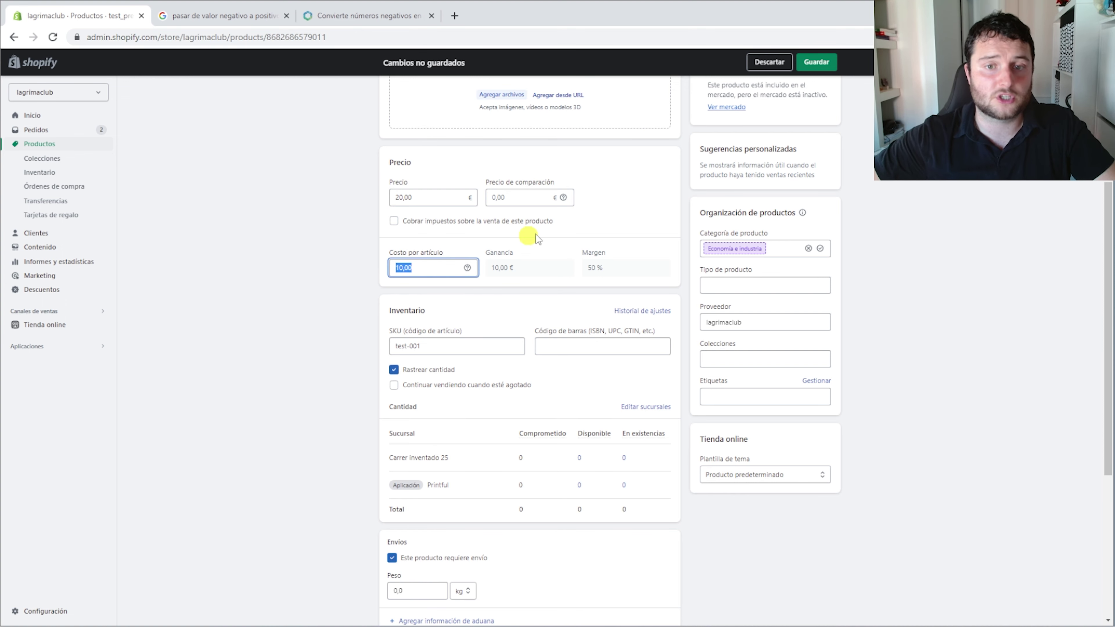
left_click_drag(610, 263, 577, 268)
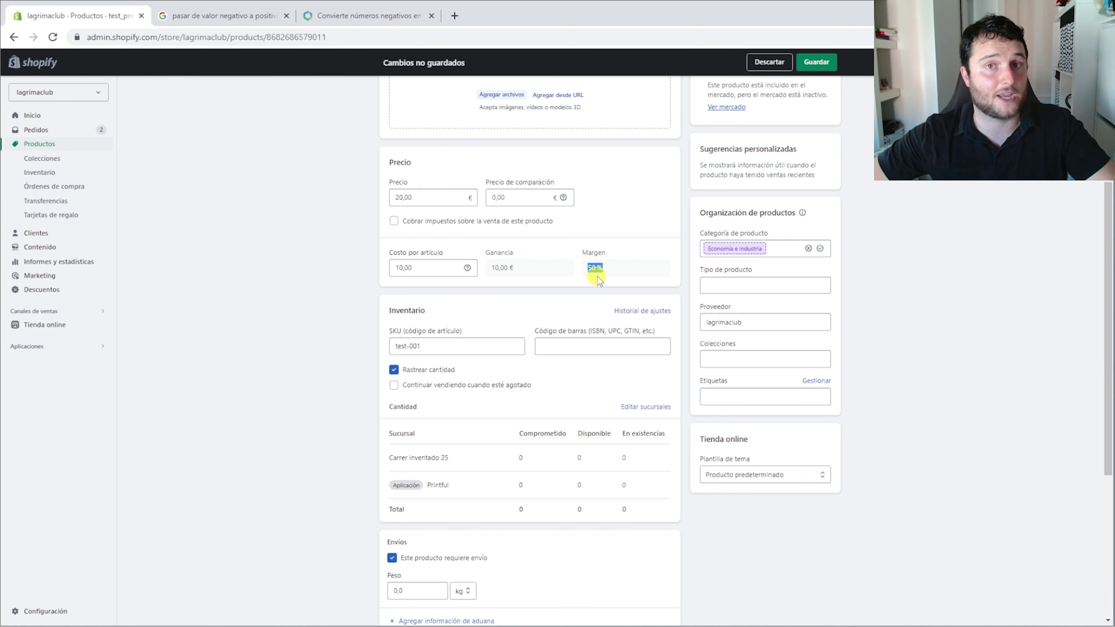
Set the cost per item to 20 € and the price to 30 €, and check the margin
left_click_drag(403, 269, 390, 275)
type("20")
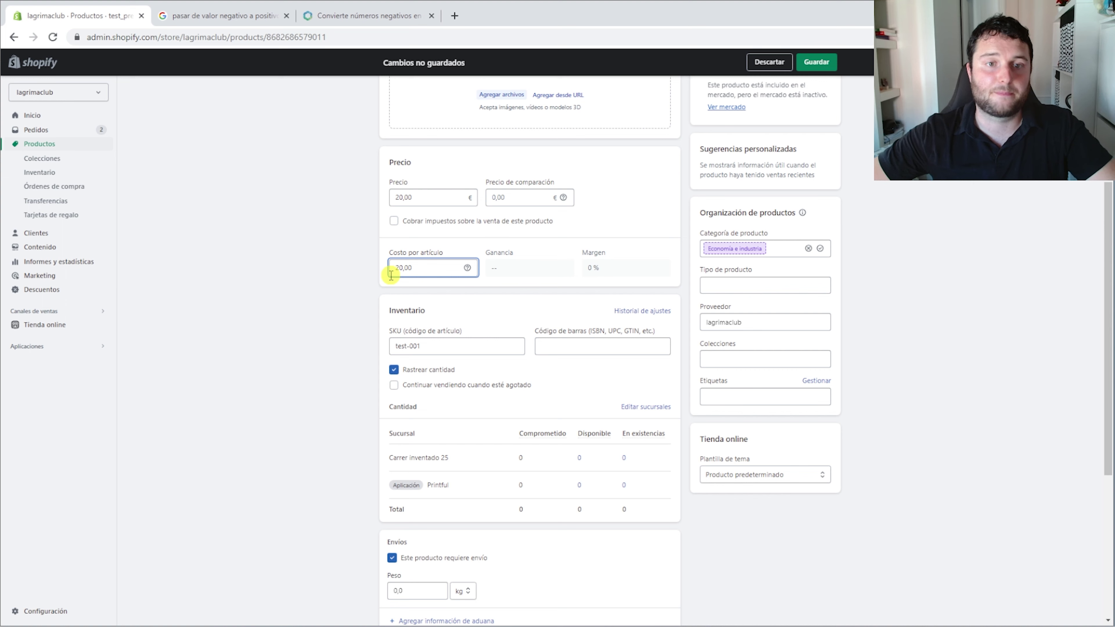
left_click_drag(402, 197, 386, 204)
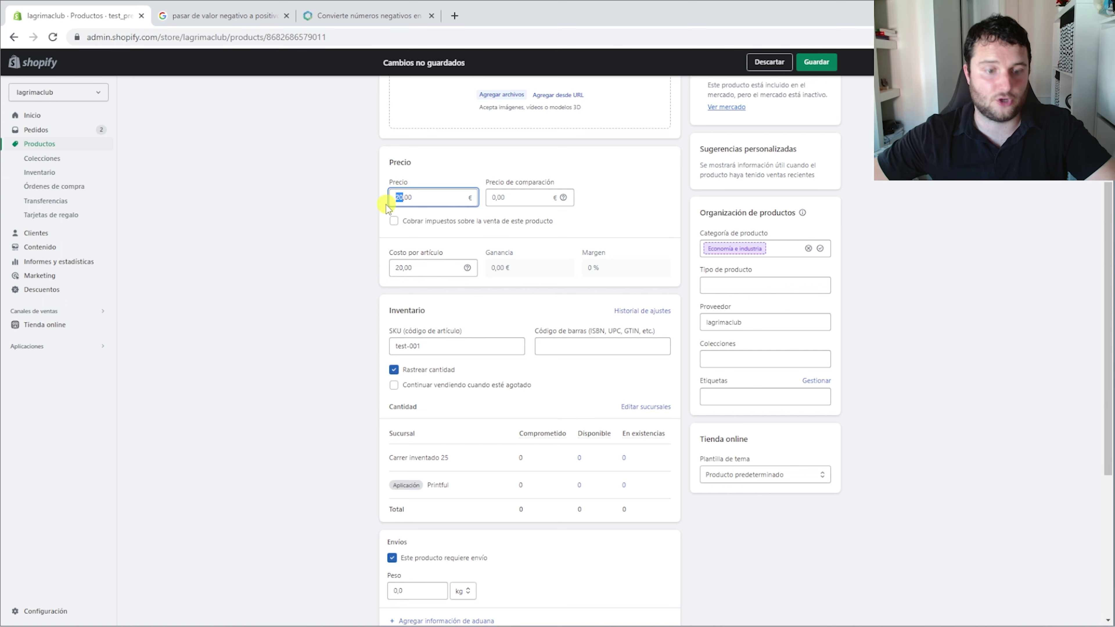
type("30")
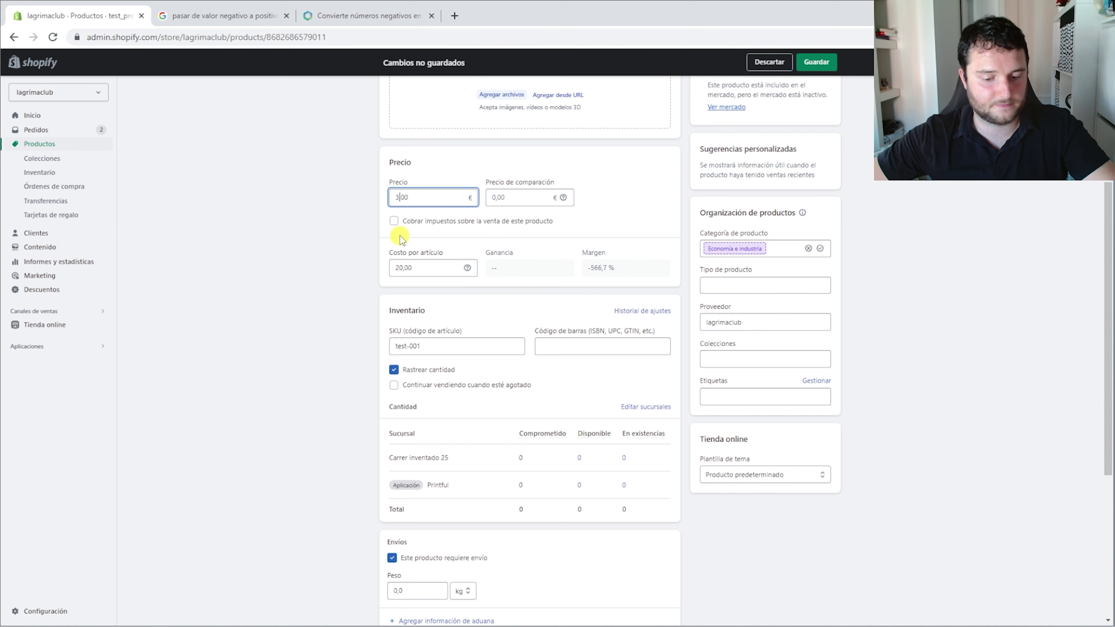
left_click(313, 254)
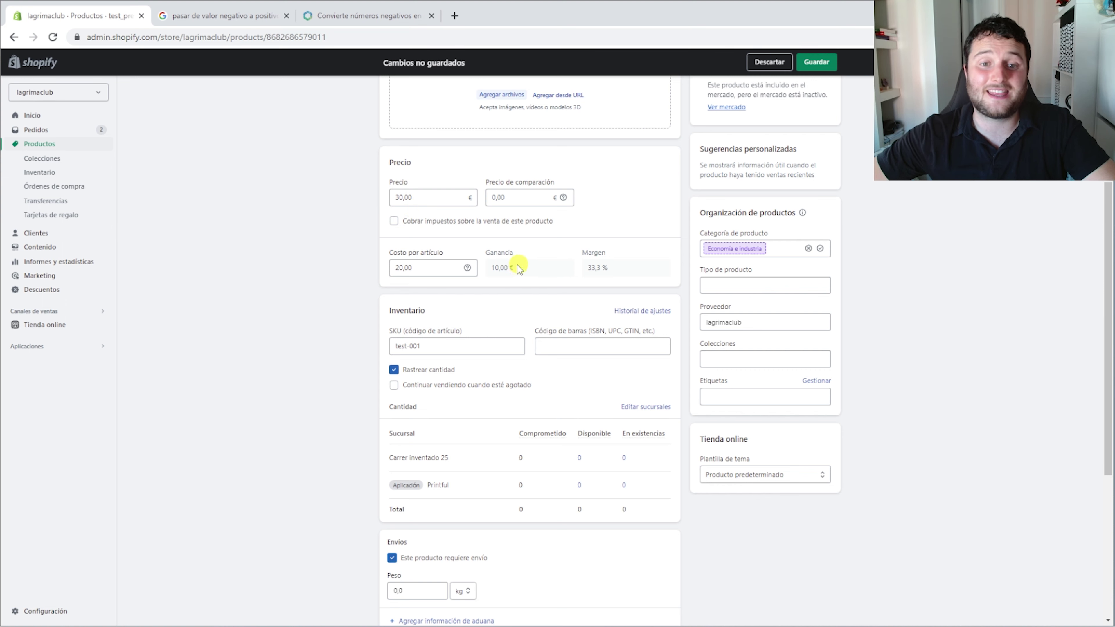
left_click_drag(612, 269, 584, 275)
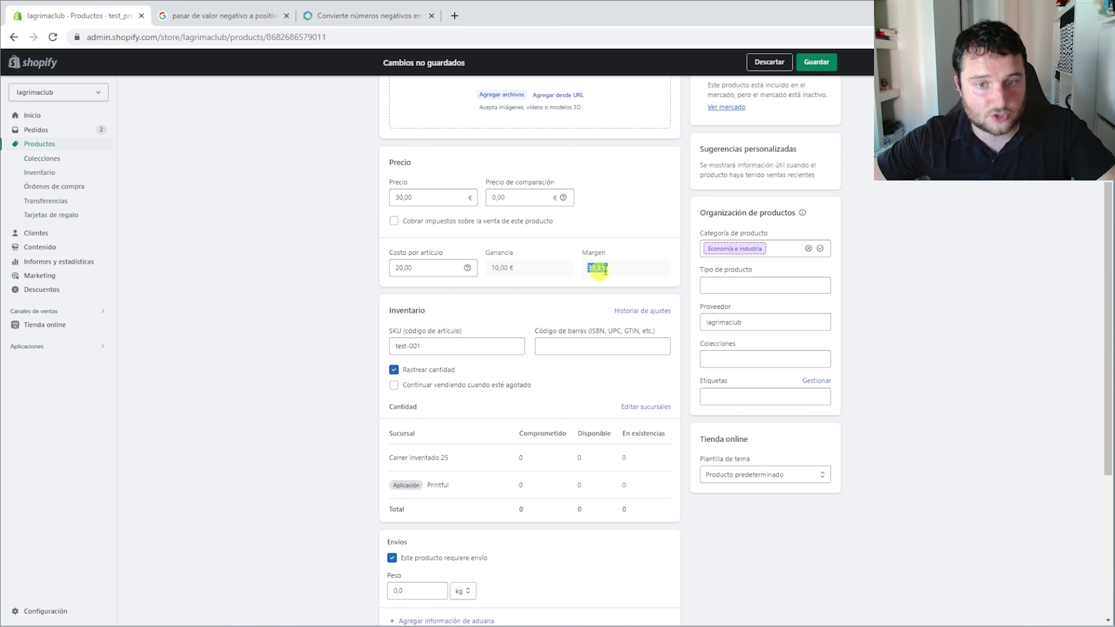
left_click_drag(615, 268, 588, 270)
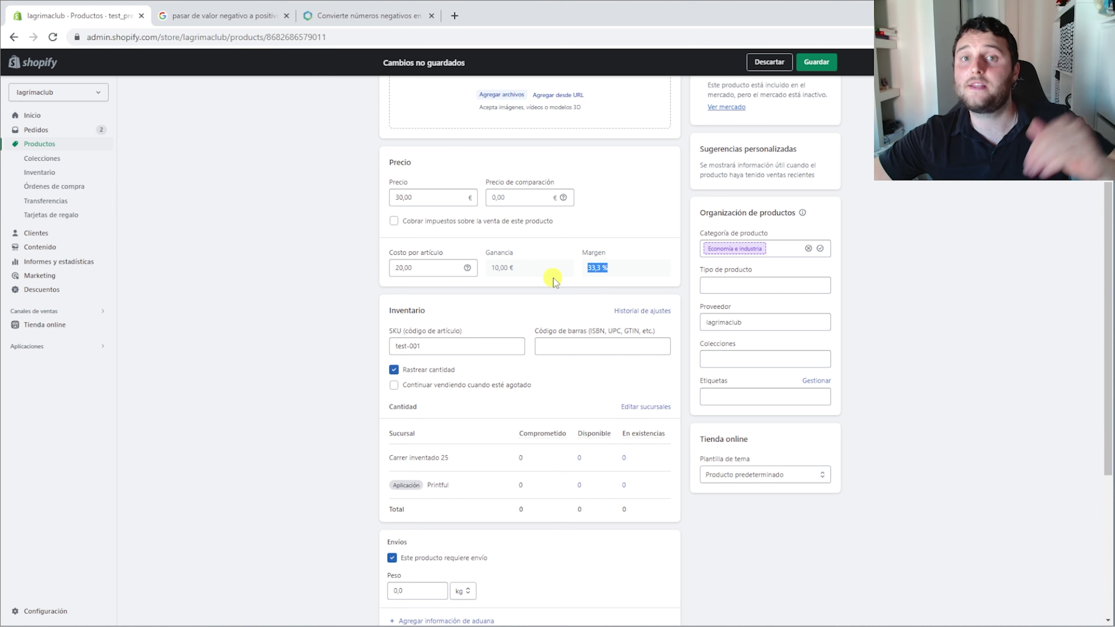
Set the product's price to 40 € and check the profit and margin
left_click_drag(403, 198, 395, 201)
type("4")
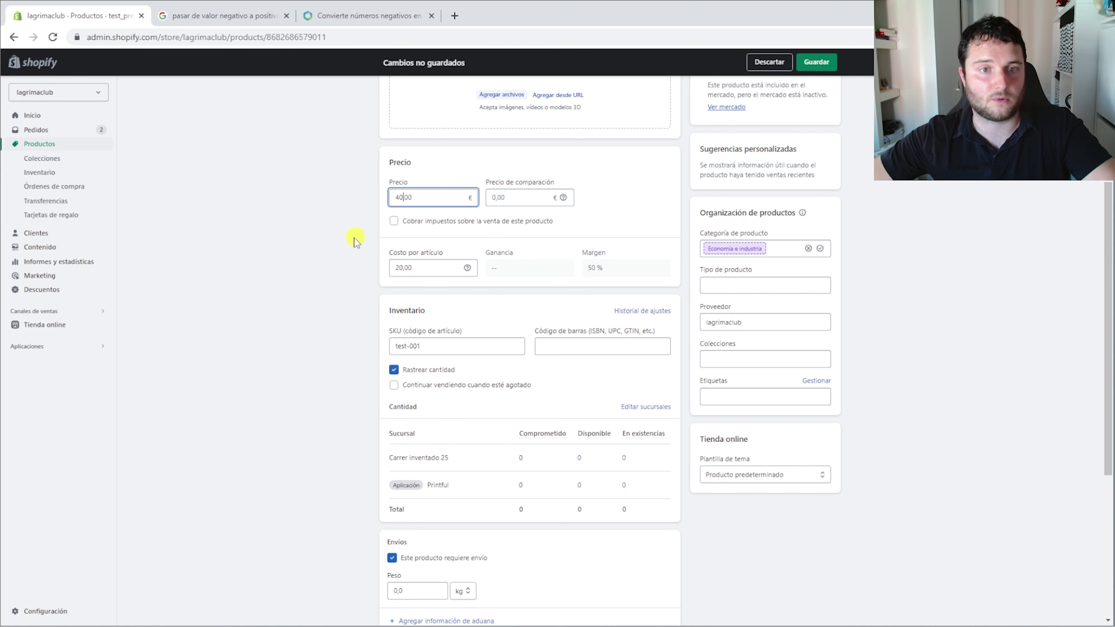
left_click(348, 242)
left_click_drag(616, 274, 490, 270)
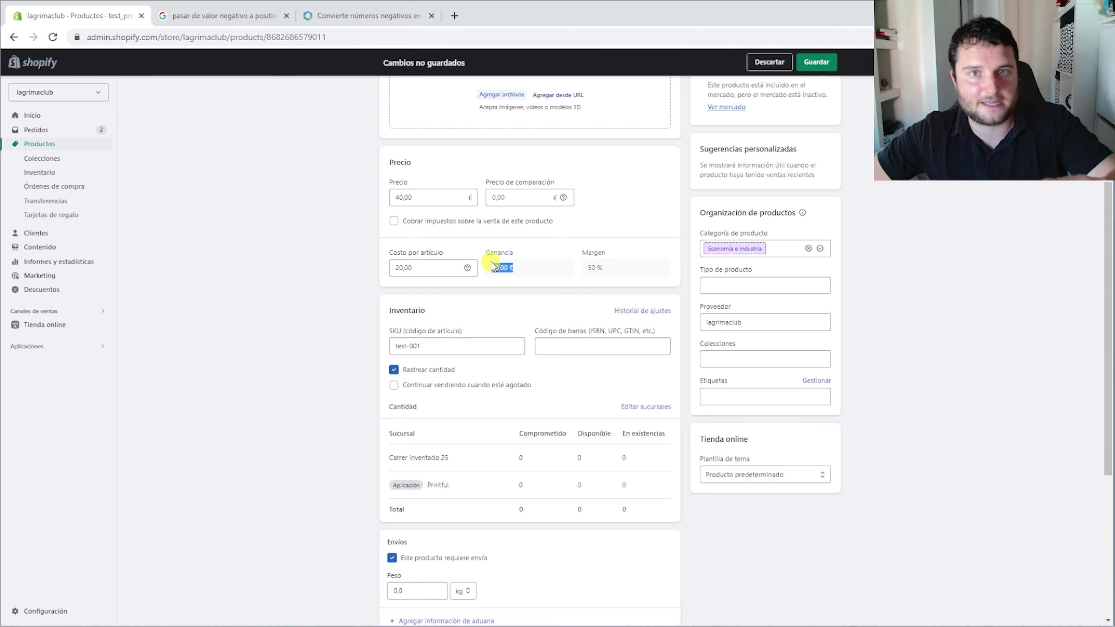
left_click(441, 282)
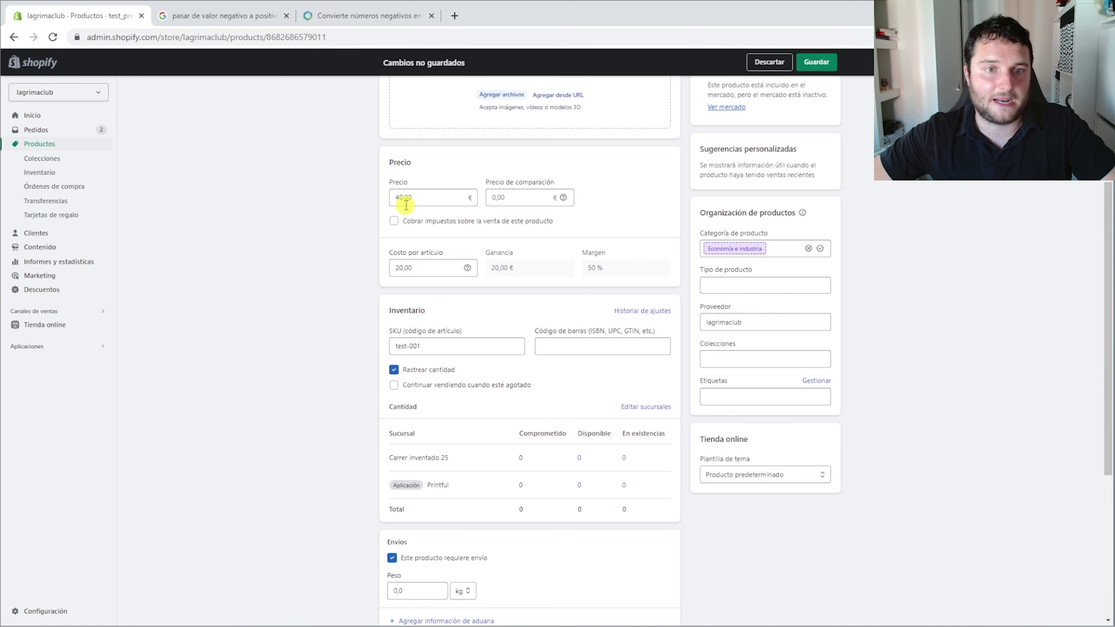
Set the product's price to 50 € and check the margin and profit
left_click_drag(400, 201, 391, 201)
type("5")
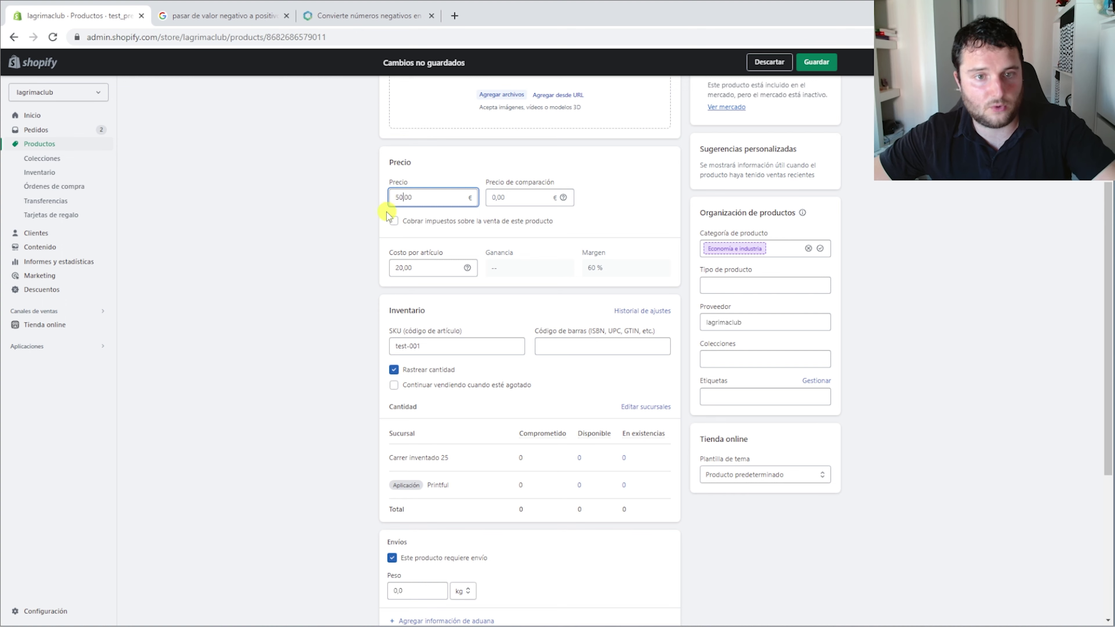
left_click(351, 232)
left_click_drag(603, 279, 591, 275)
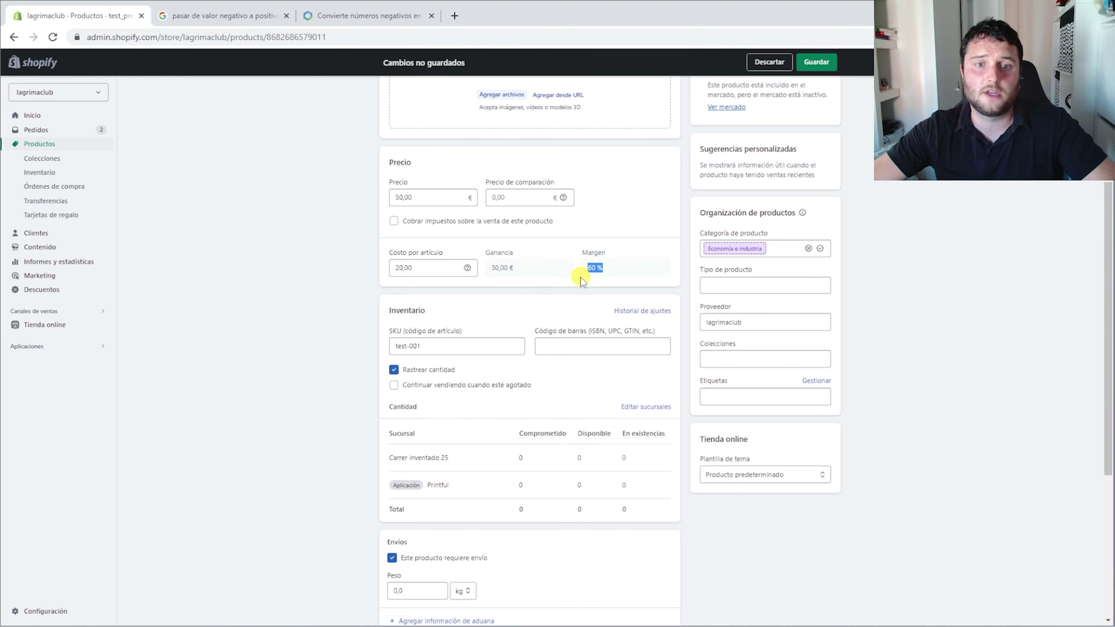
left_click_drag(509, 269, 487, 272)
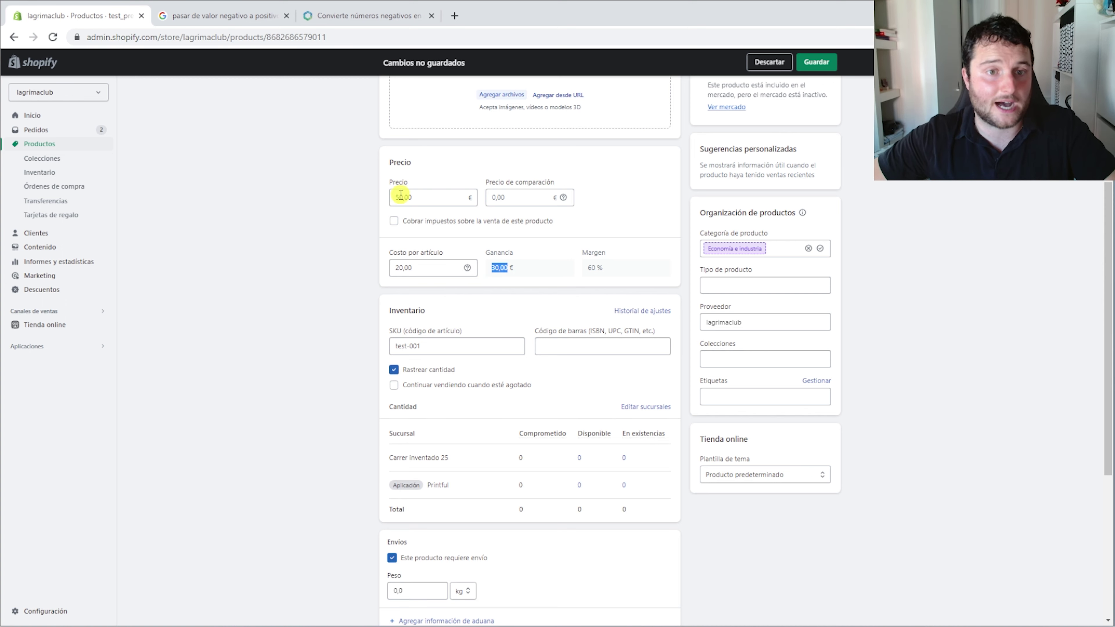
Set the product's price to 60 € and check the margin
left_click_drag(401, 196, 390, 197)
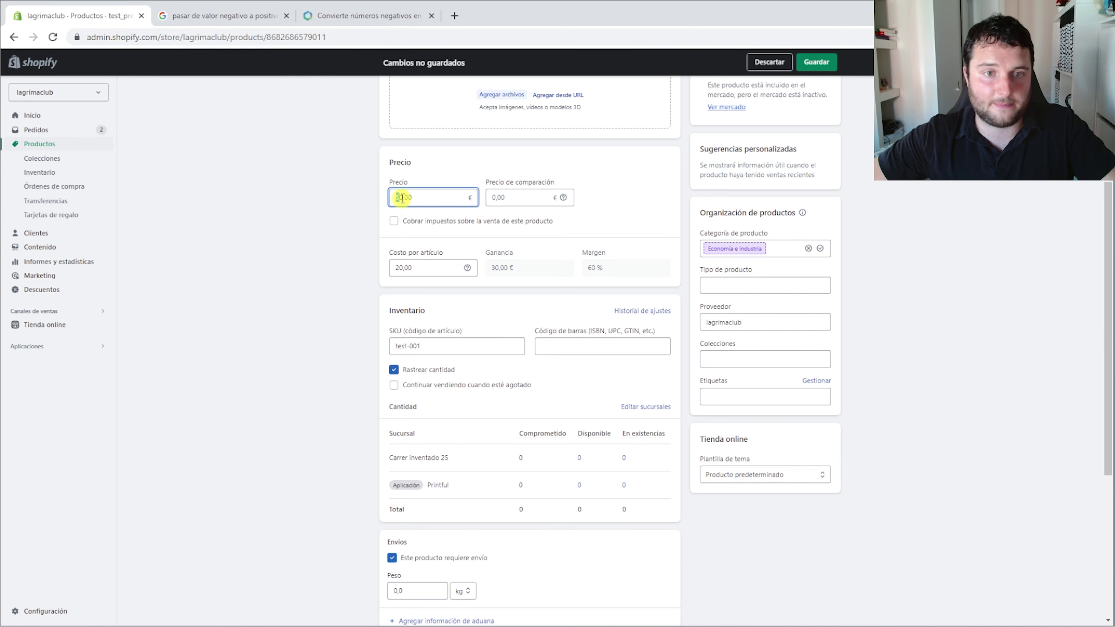
type("60")
left_click(302, 241)
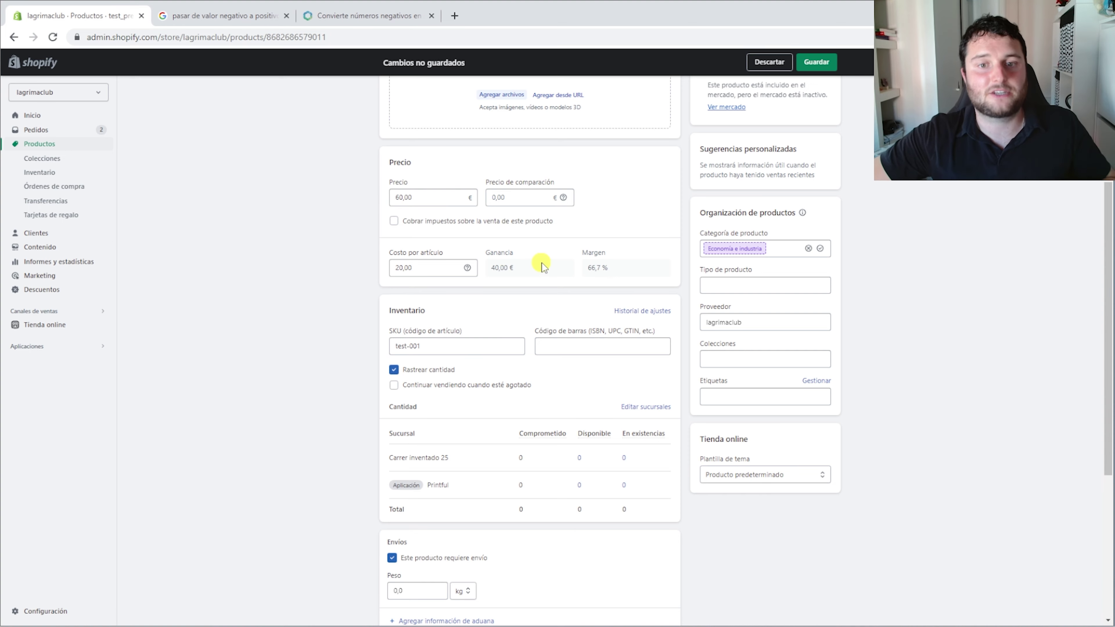
left_click_drag(608, 268, 585, 271)
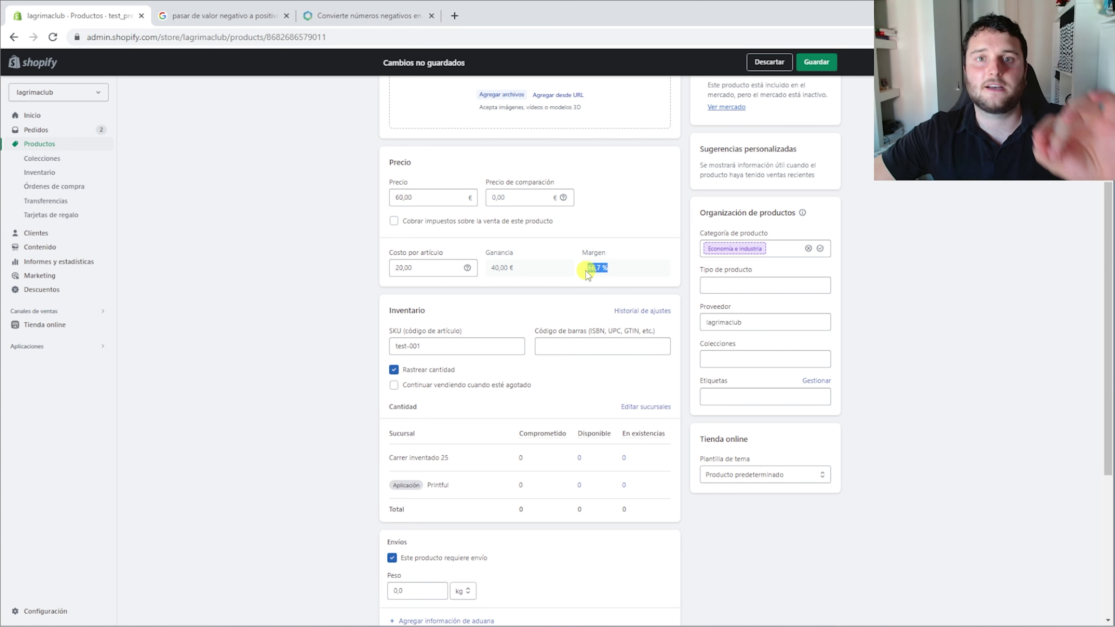
Compare the product's profit with its cost per item at the 60 € price
left_click(500, 268)
double_click(498, 268)
left_click(500, 268)
left_click_drag(422, 268, 373, 277)
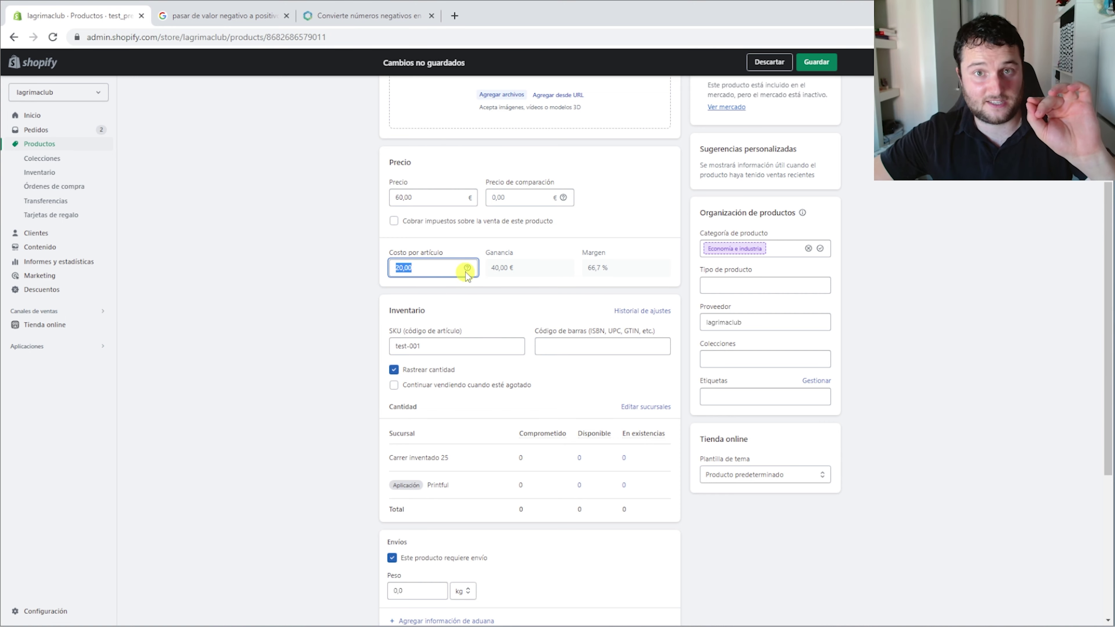
left_click(516, 273)
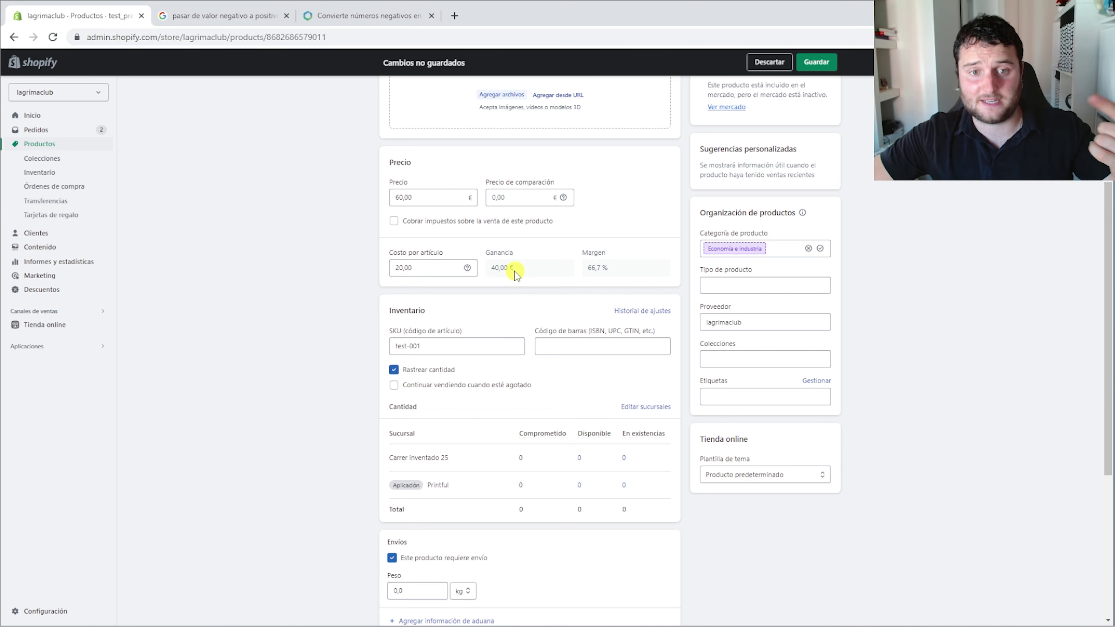
left_click_drag(516, 274, 483, 270)
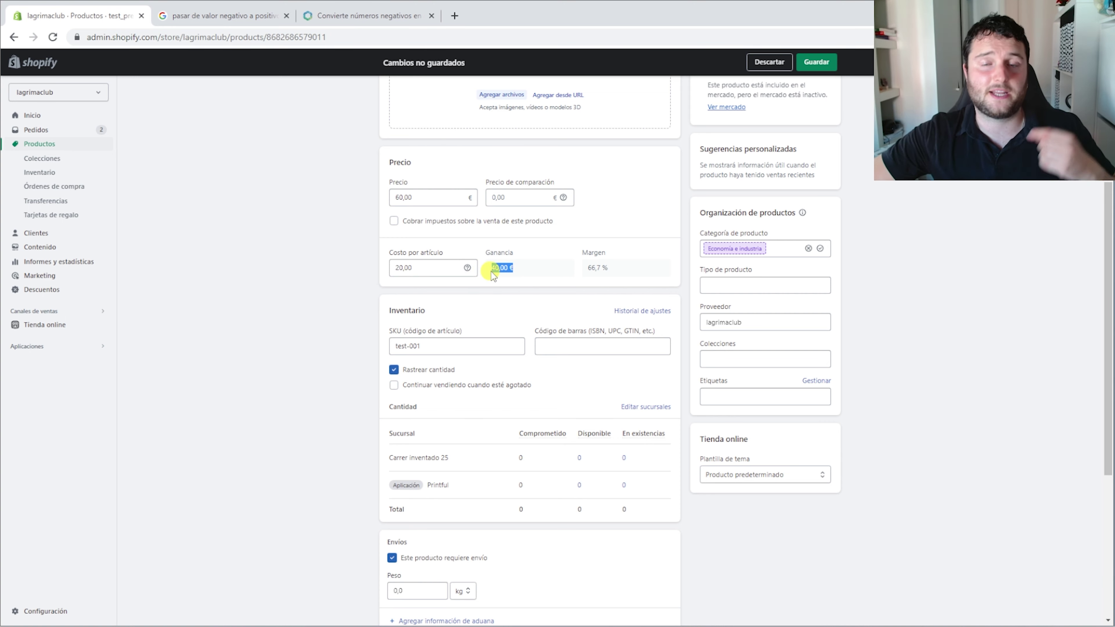
left_click_drag(491, 271, 513, 268)
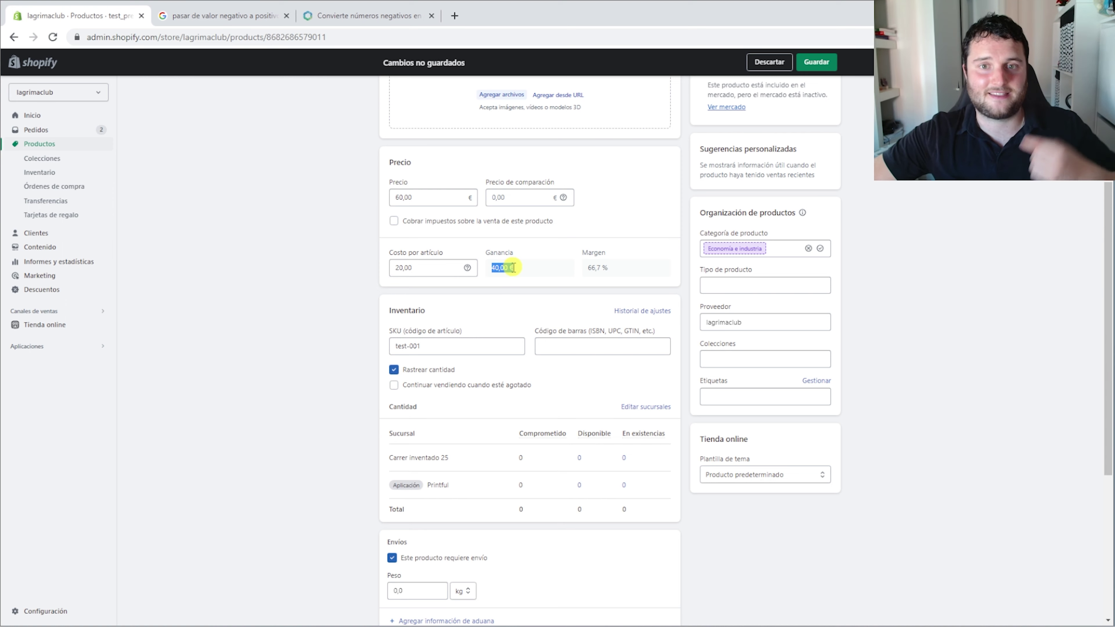
Set the product's price back to 40 € and check the resulting margin
left_click(396, 198)
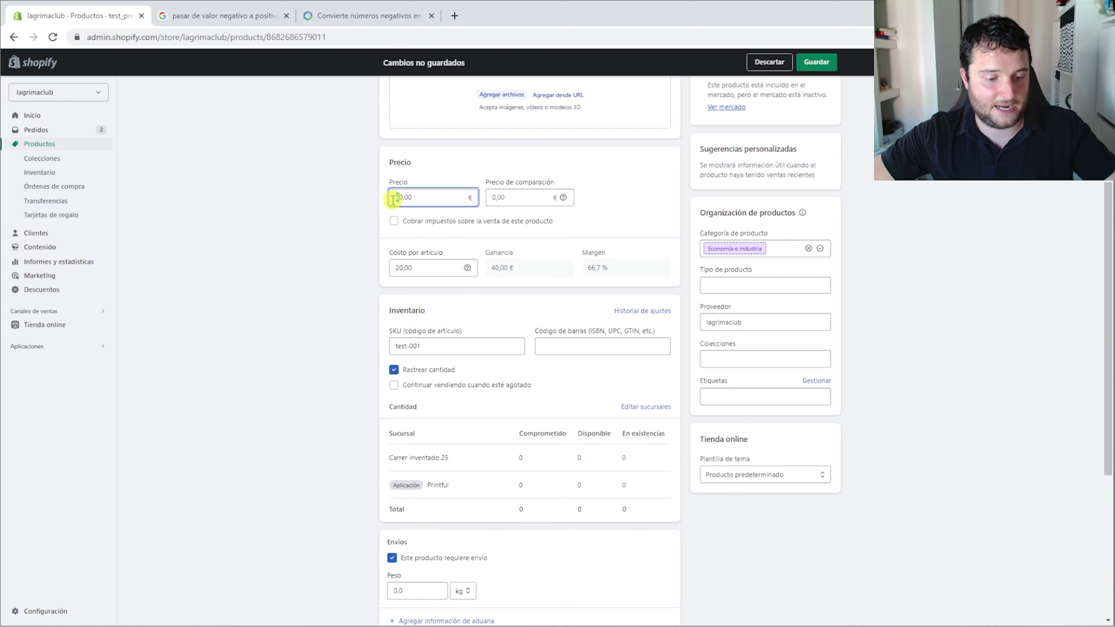
type("4")
left_click(375, 222)
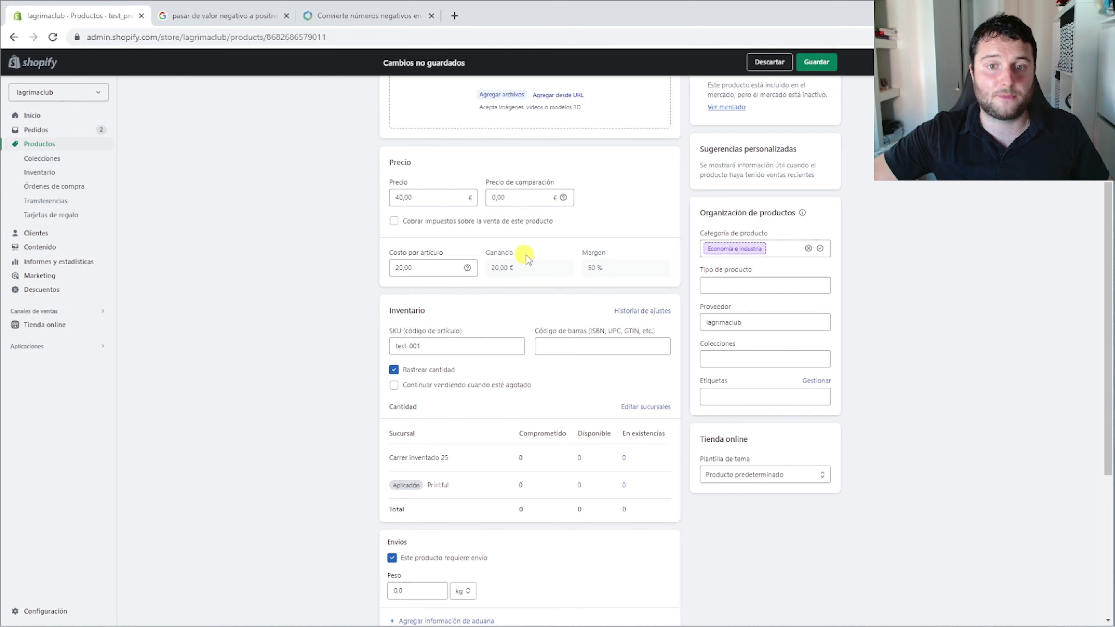
left_click_drag(641, 277, 562, 275)
Review how the product's cost per item and price relate to its profit and margin
left_click_drag(420, 268, 378, 267)
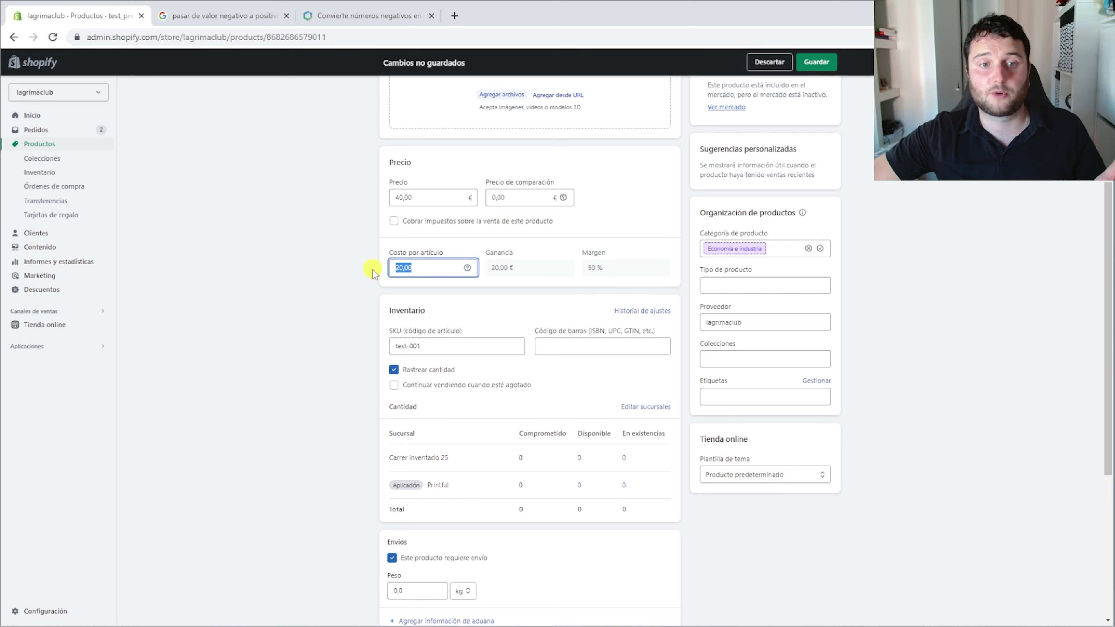
left_click_drag(422, 197, 391, 196)
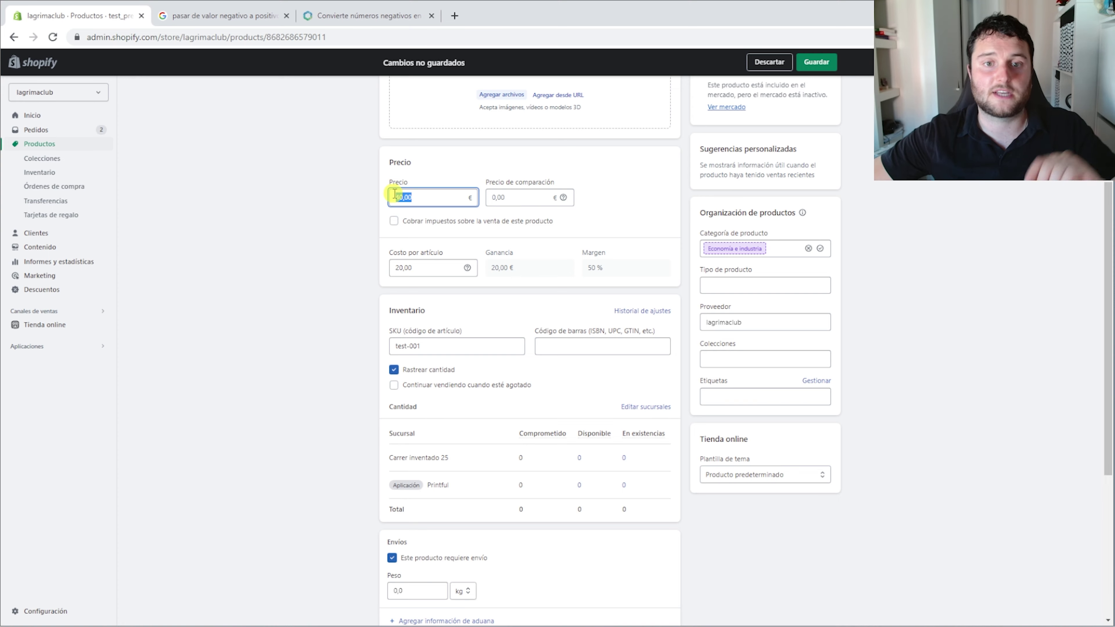
scroll(447, 261, "up", 1)
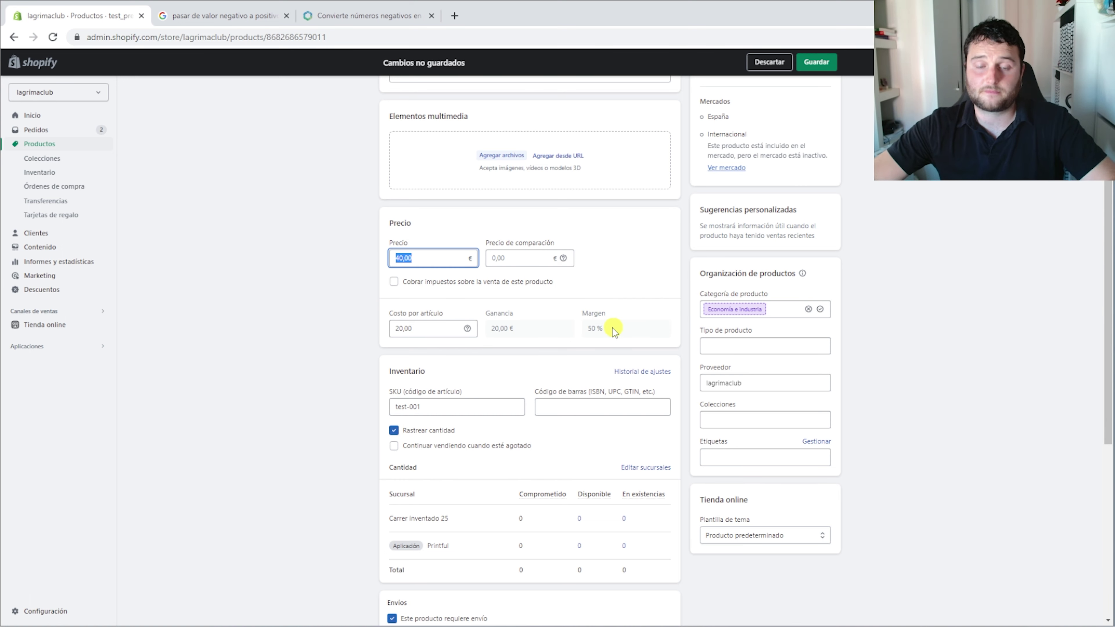
left_click_drag(610, 324, 368, 254)
left_click(329, 258)
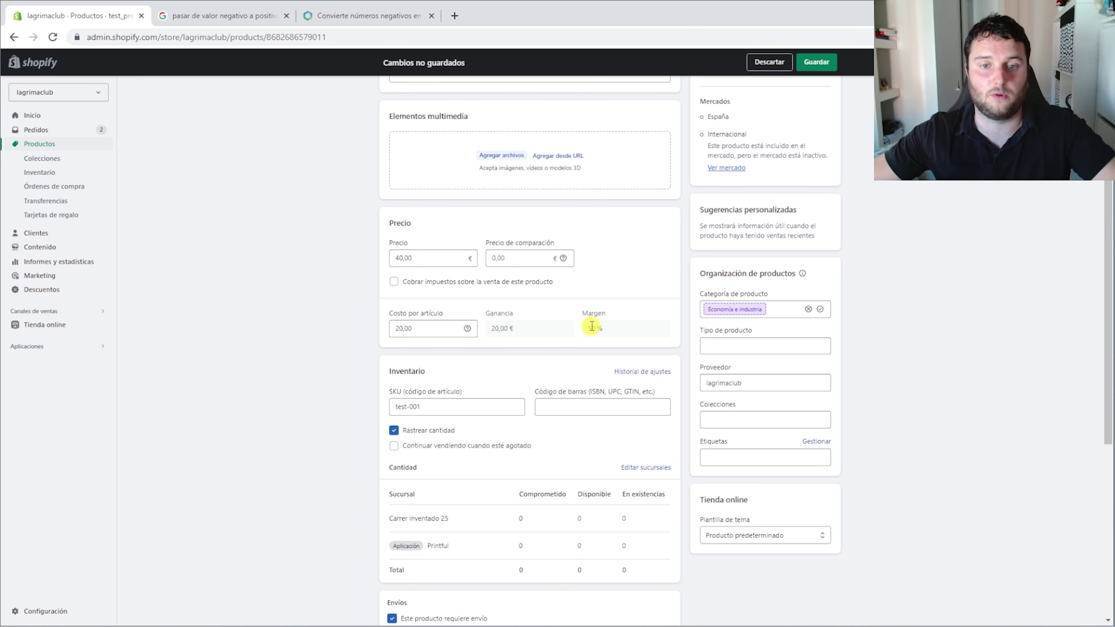
left_click_drag(610, 328, 581, 338)
left_click_drag(421, 329, 389, 330)
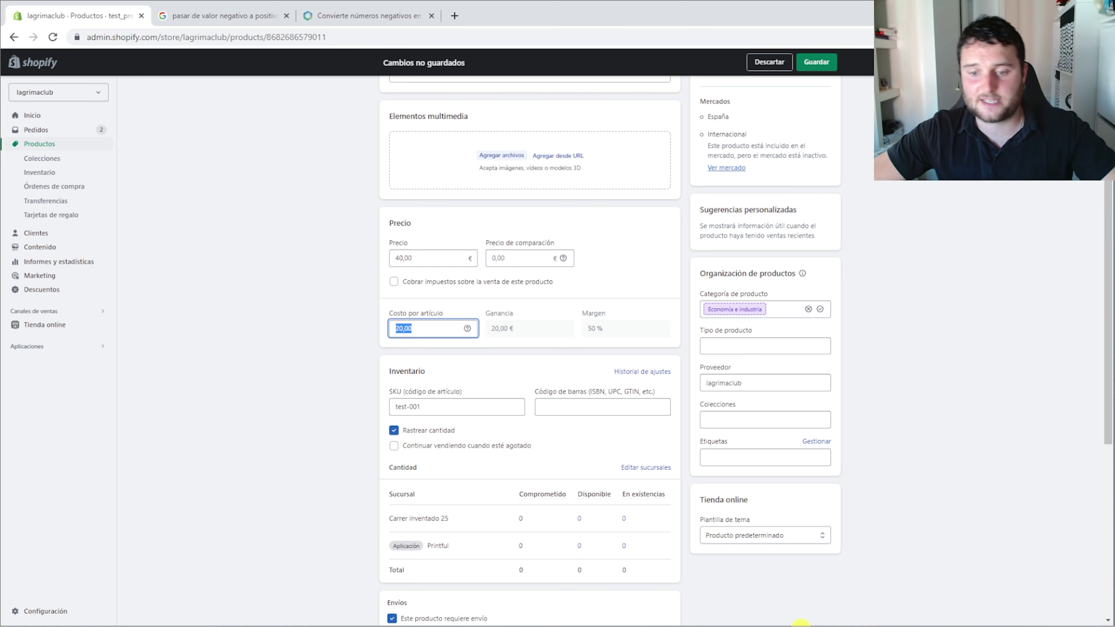
Switch to the calculos workbook in Excel and examine the first-quarter income, expense and profit table on Hoja2
left_click(856, 615)
left_click(546, 478)
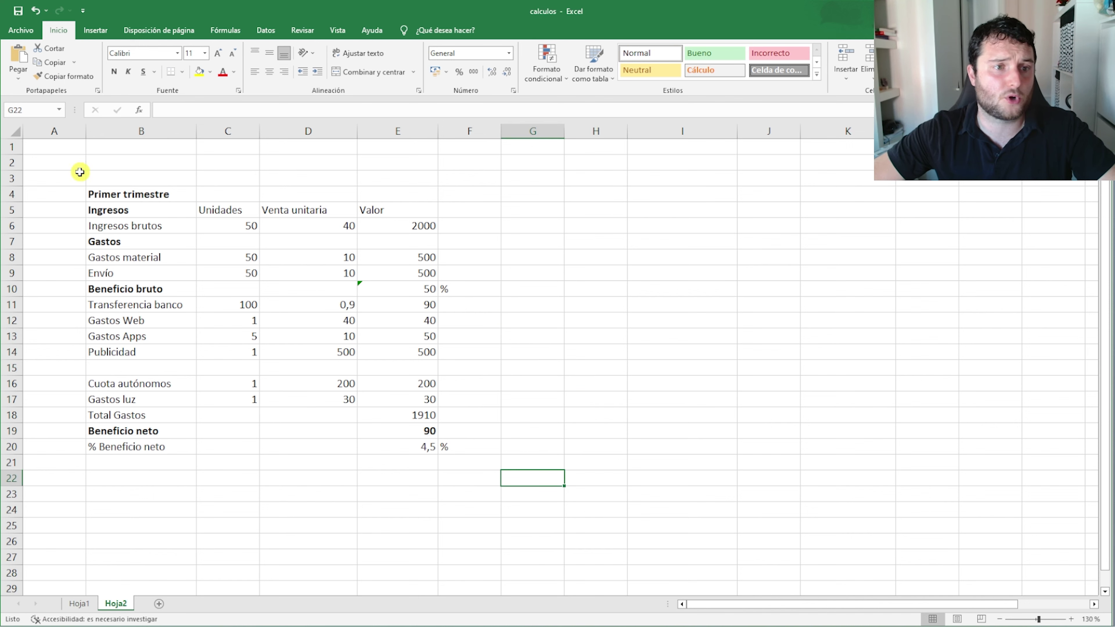
left_click_drag(82, 171, 488, 465)
left_click(614, 511)
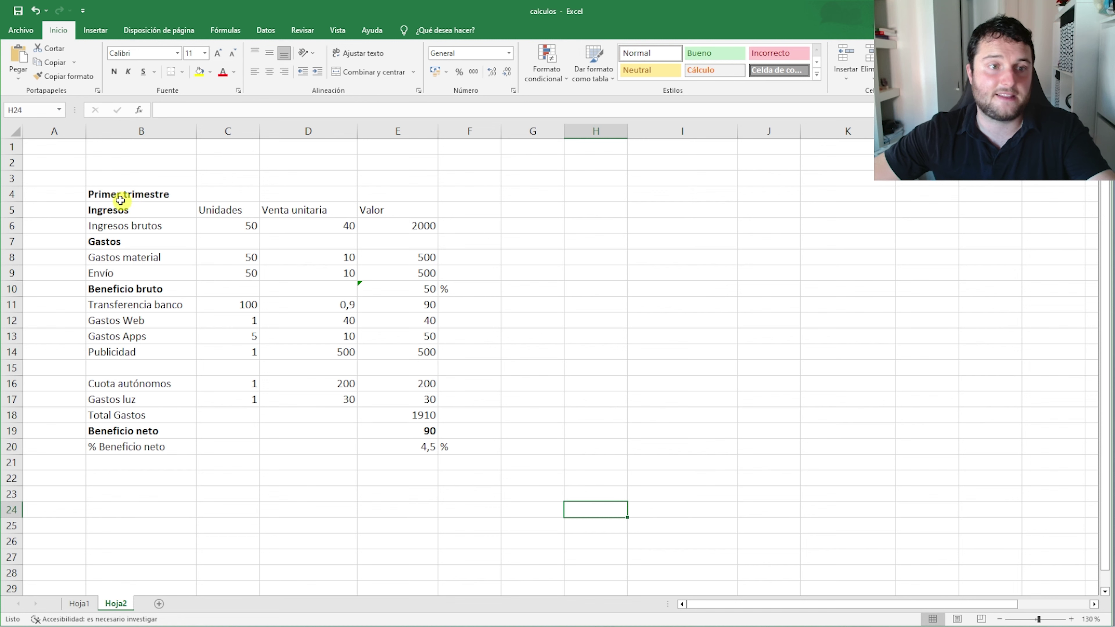
left_click_drag(132, 194, 394, 438)
left_click(540, 438)
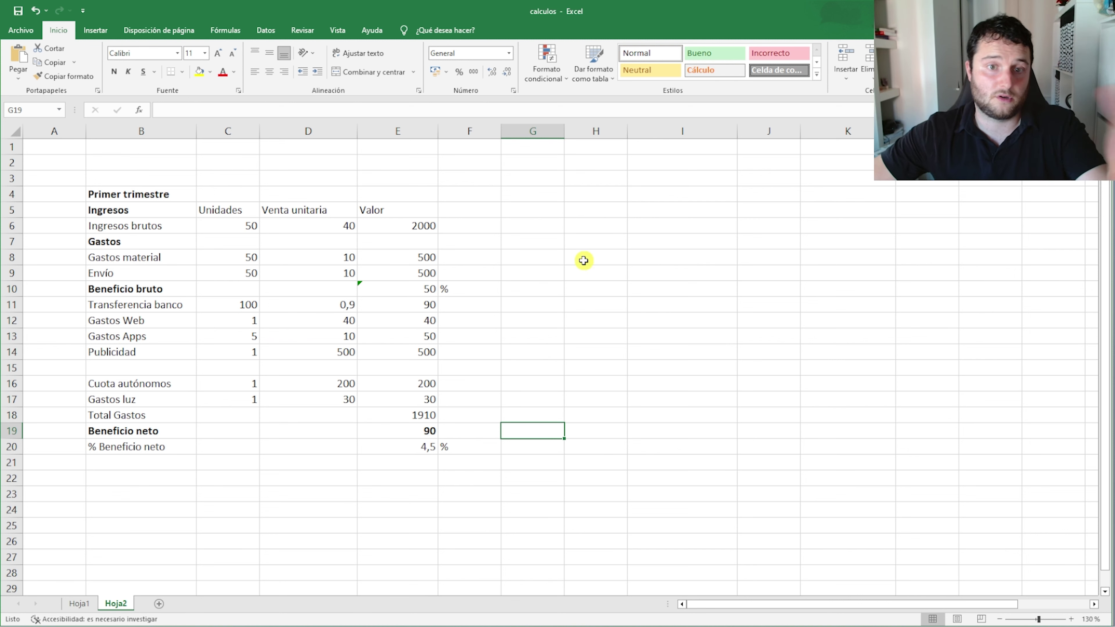
left_click_drag(514, 228, 529, 446)
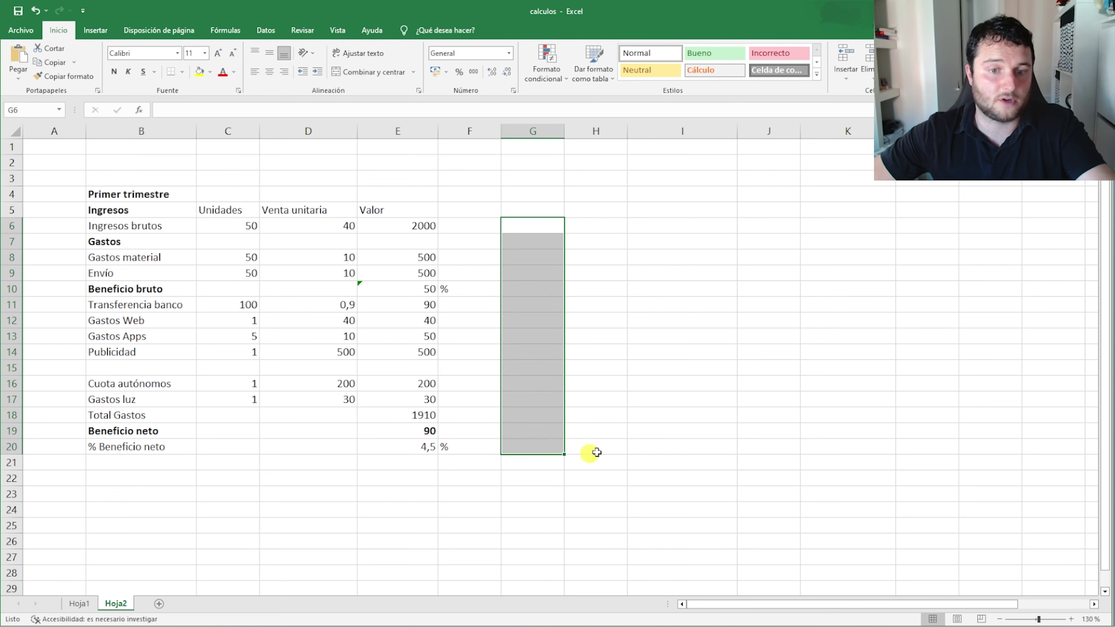
left_click(624, 448)
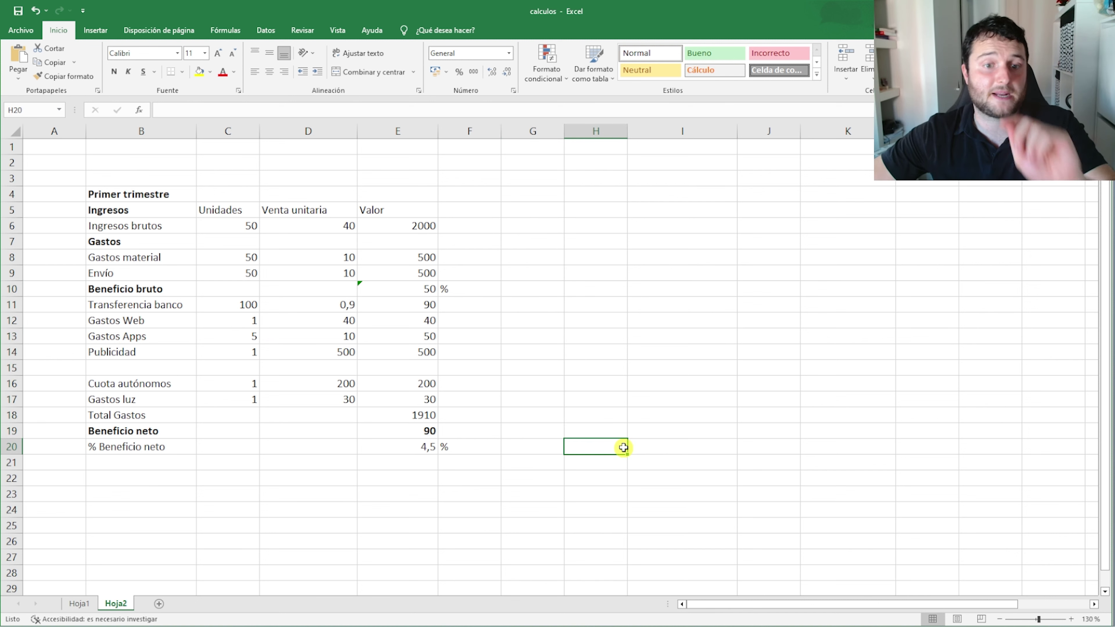
Replace the table's heading in B4 with "Enero"
double_click(170, 195)
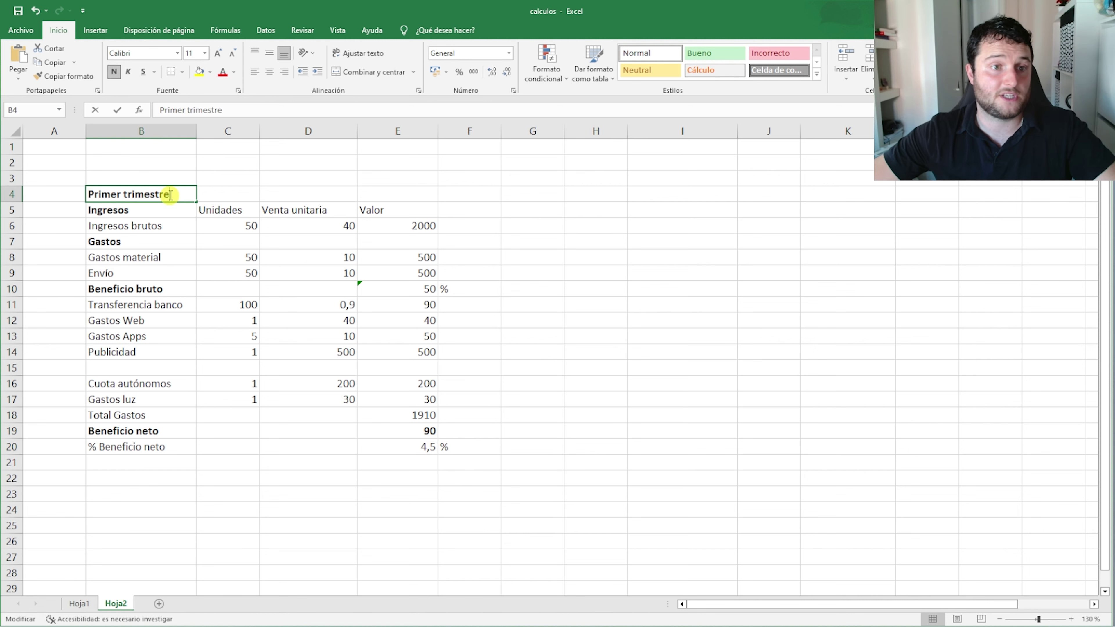
left_click_drag(170, 195, 82, 203)
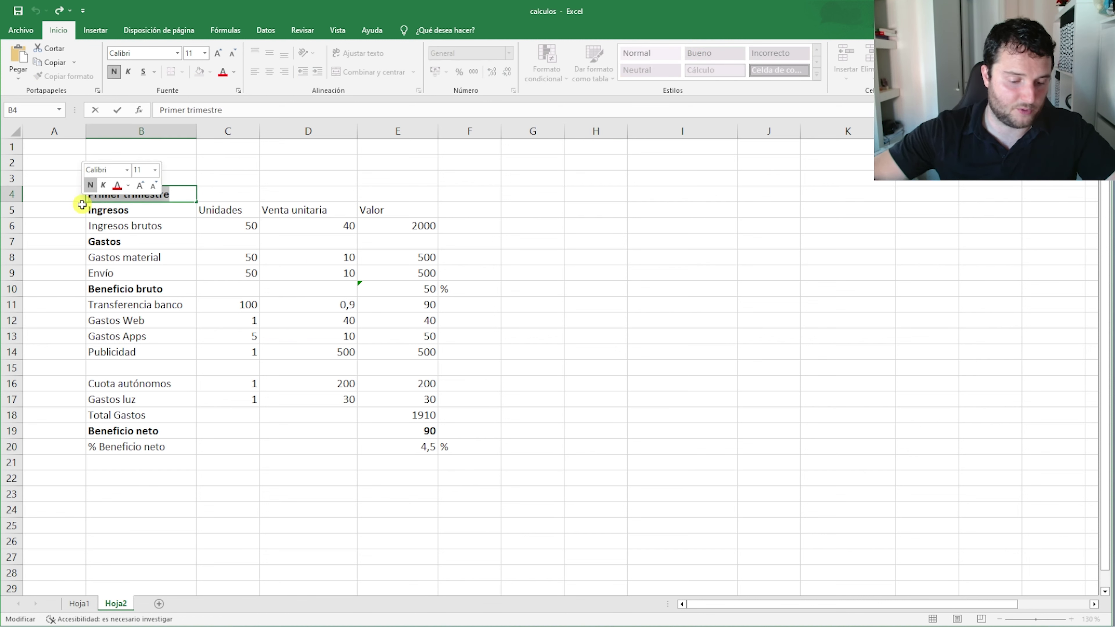
type("Enero")
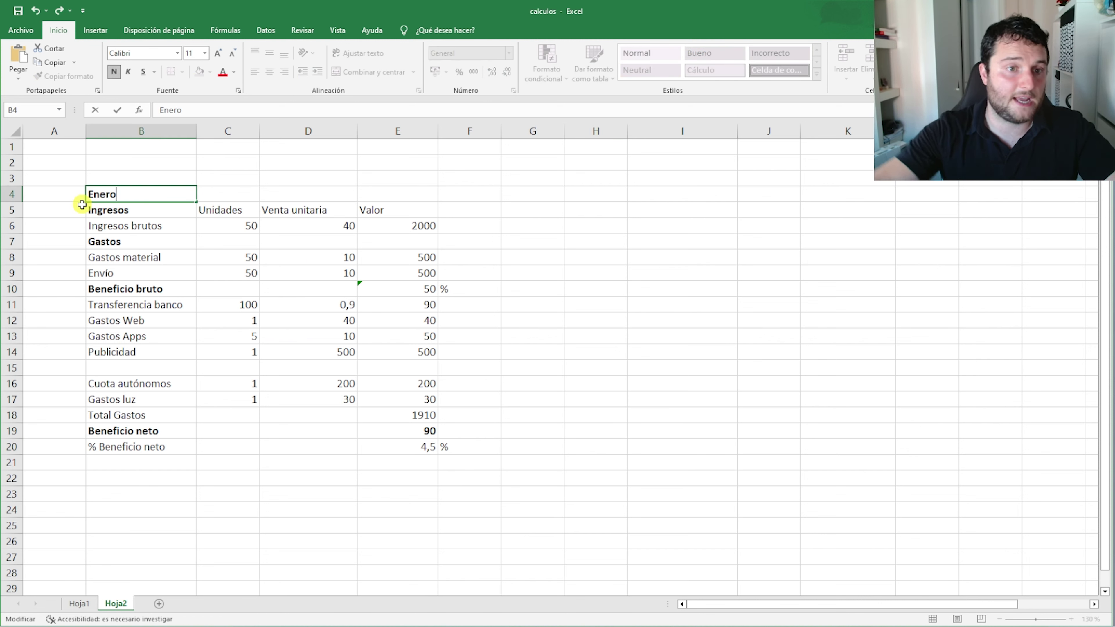
left_click(269, 435)
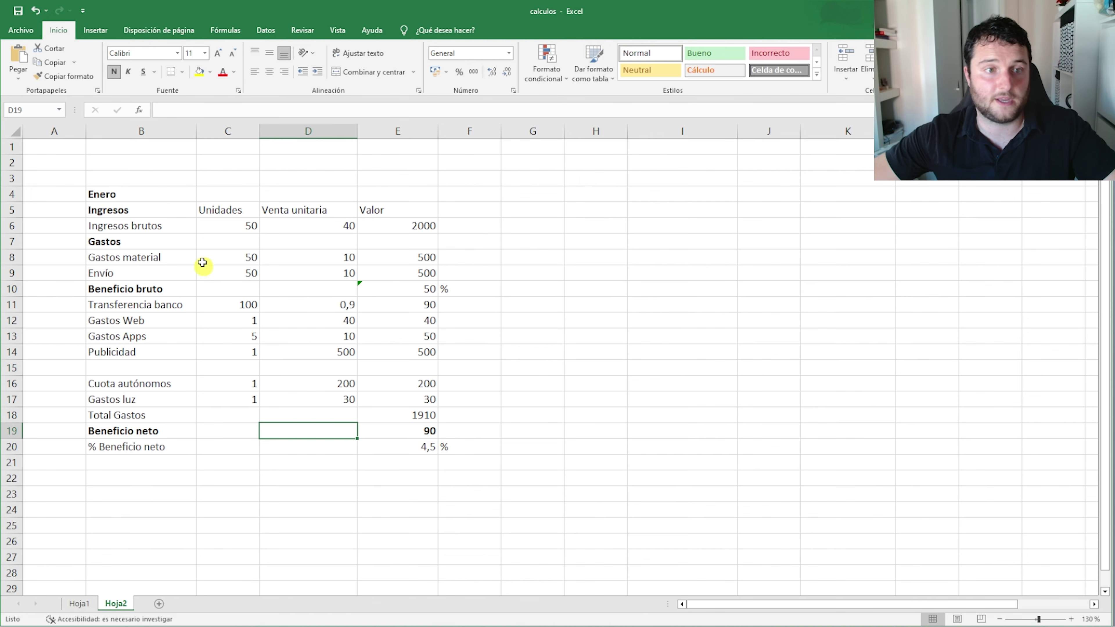
Copy the Enero table from B4:E20 to G4 and change the copy's heading to "Febrero"
left_click_drag(146, 197, 403, 451)
key("ctrl+c")
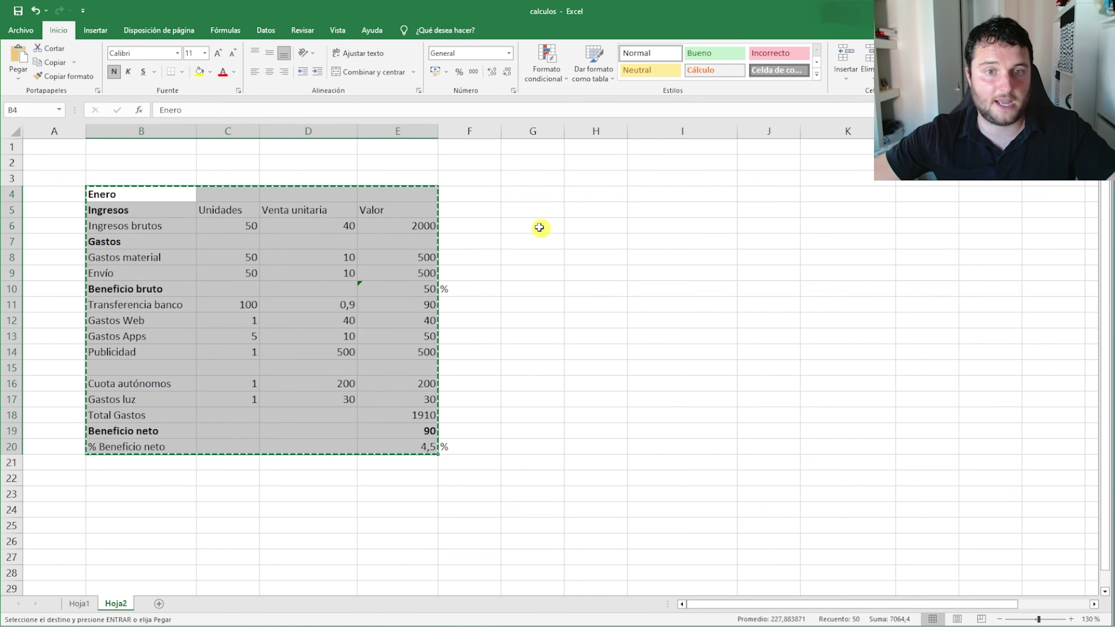
left_click(537, 194)
key("ctrl+v")
double_click(536, 199)
left_click_drag(552, 192, 487, 191)
type("Febrero")
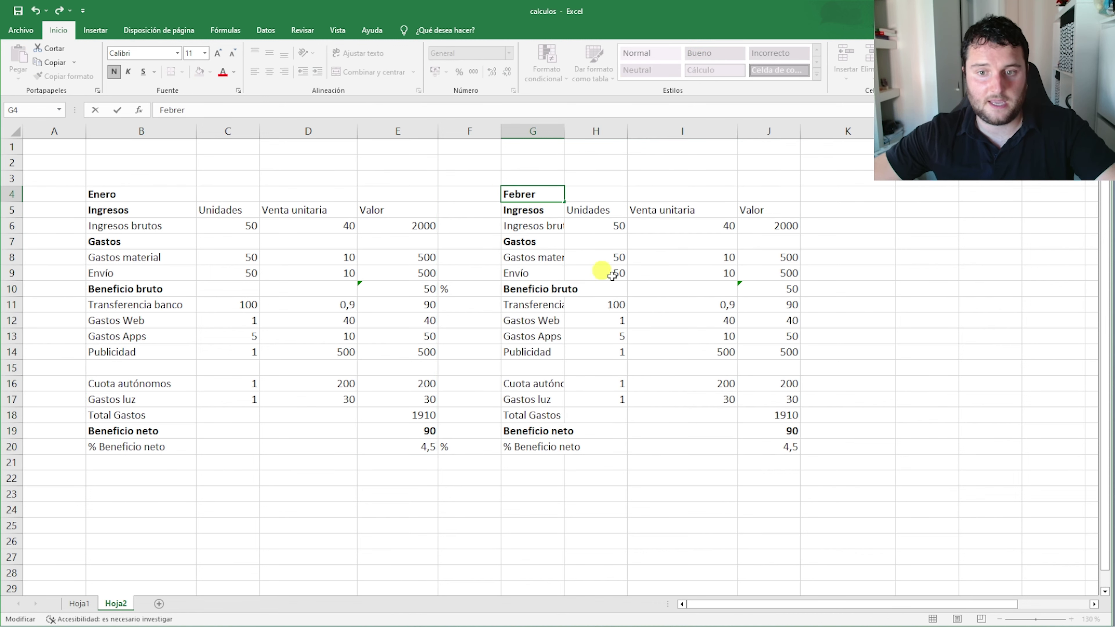
left_click(859, 430)
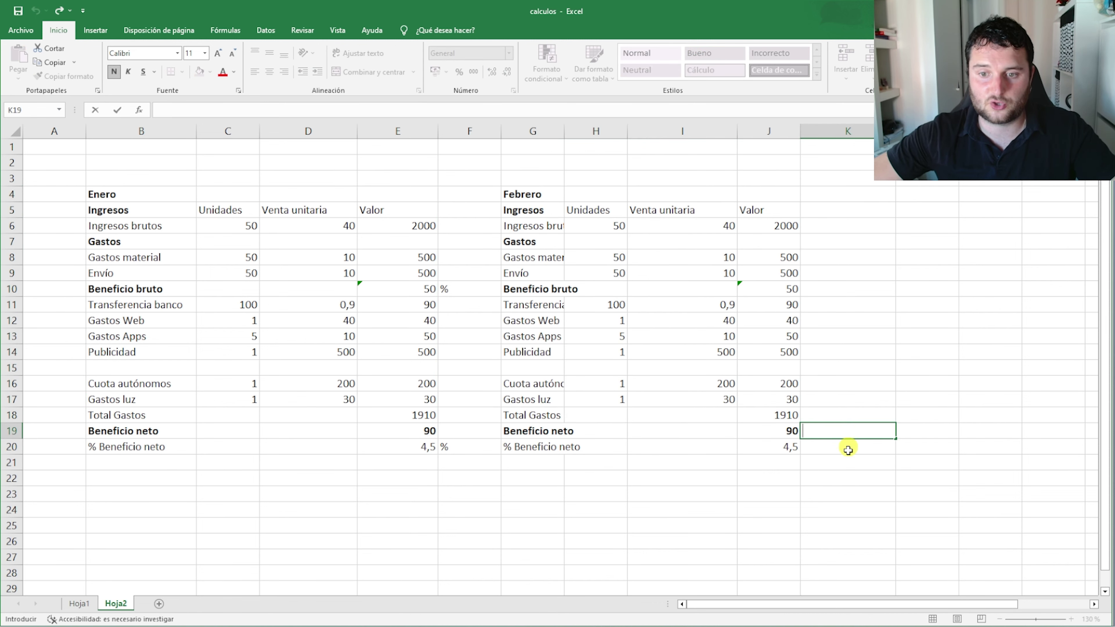
Add the two months' net profits in K19 with the formula =SUMA(E19;J19)
left_click(862, 462)
left_click(846, 427)
type("=SUM")
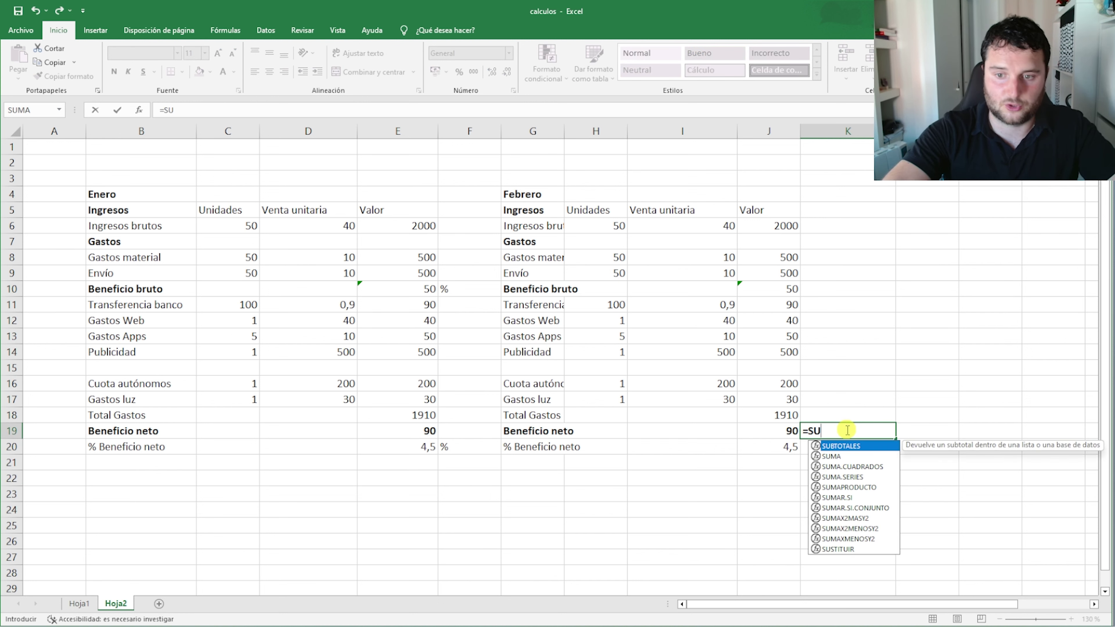
double_click(846, 446)
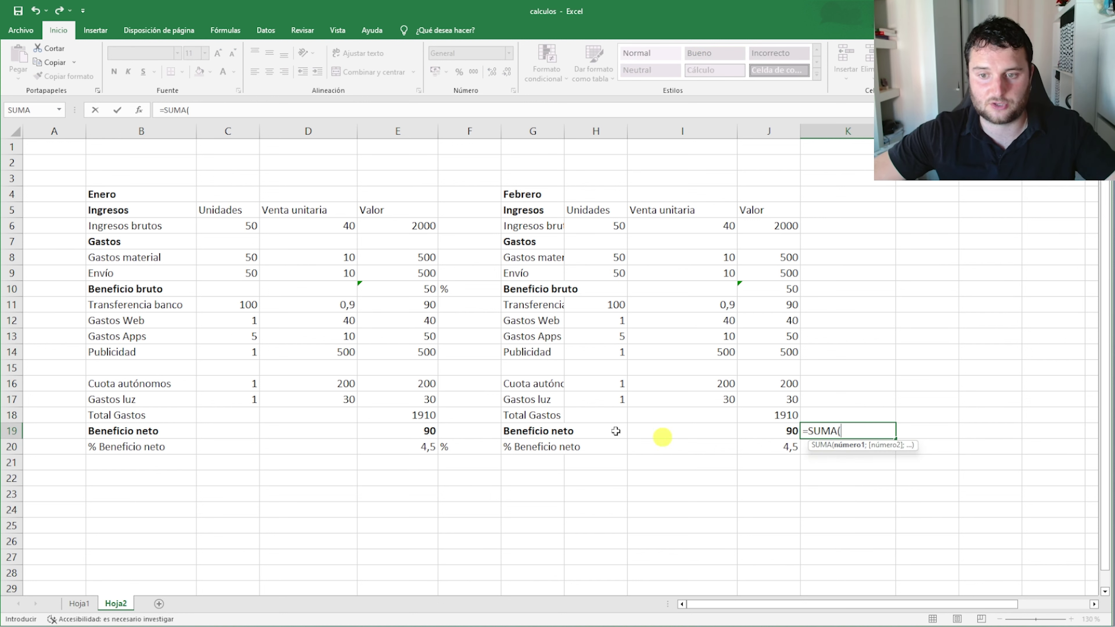
left_click(386, 433)
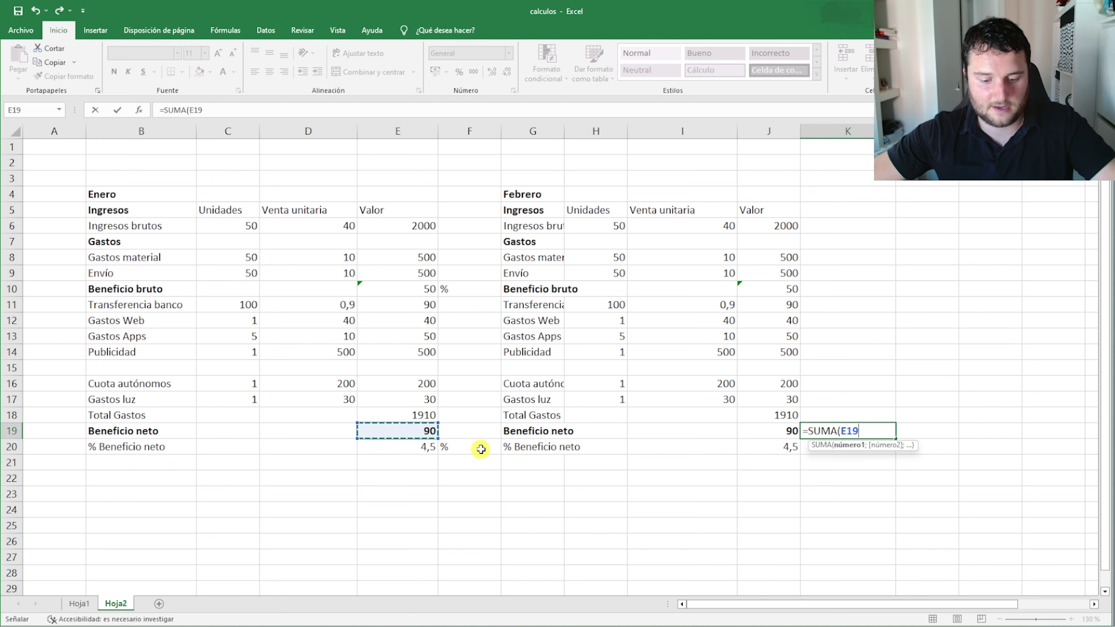
type(";")
left_click(766, 433)
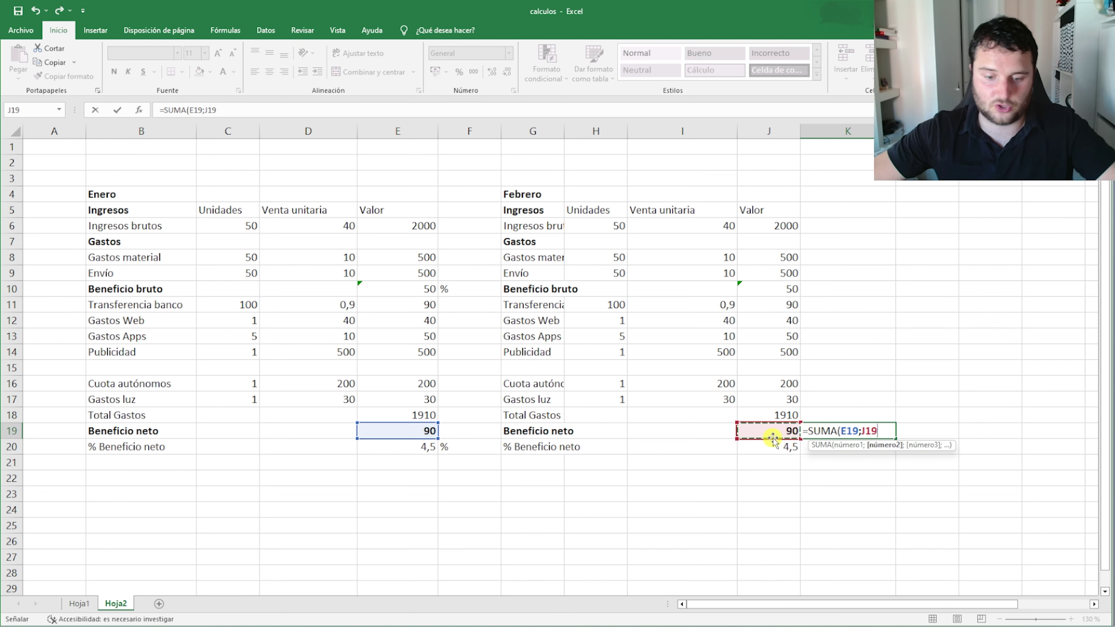
key("Return")
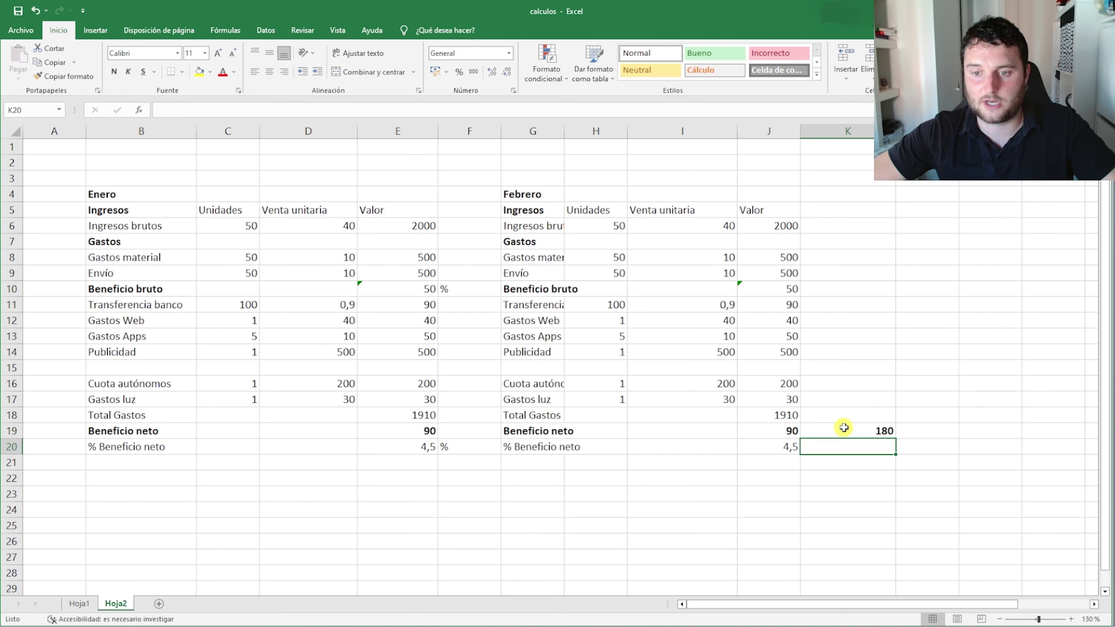
left_click(853, 429)
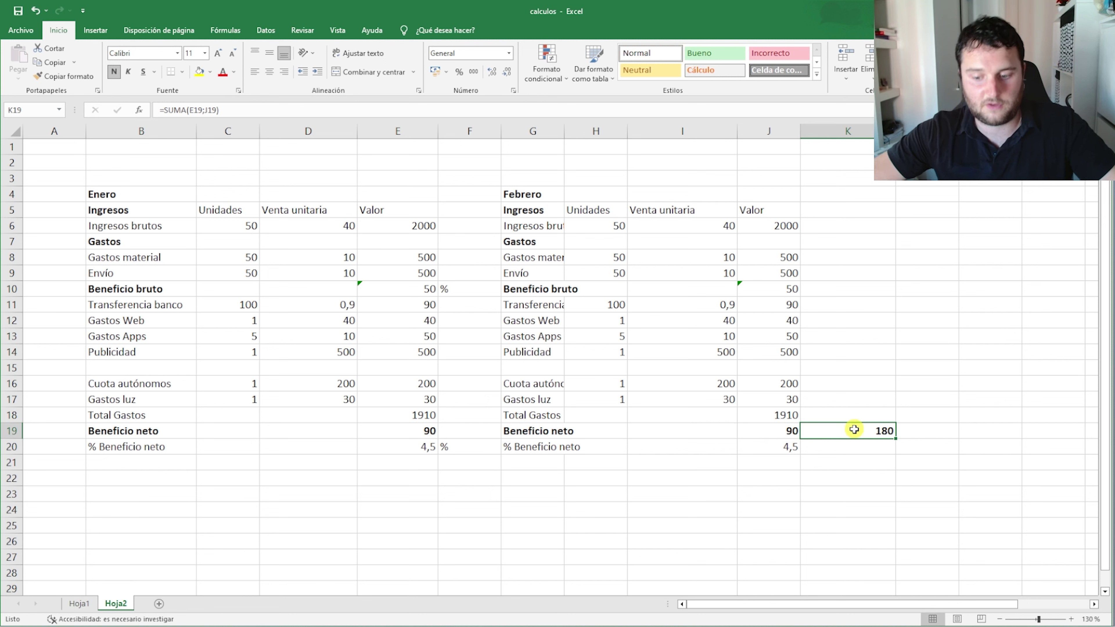
Undo the net profit sum, the Febrero heading and the pasted copy of the table
left_click(507, 176)
key("ctrl+z")
key("ctrl+z")
key("ctrl+z")
key("ctrl+z")
key("ctrl+z")
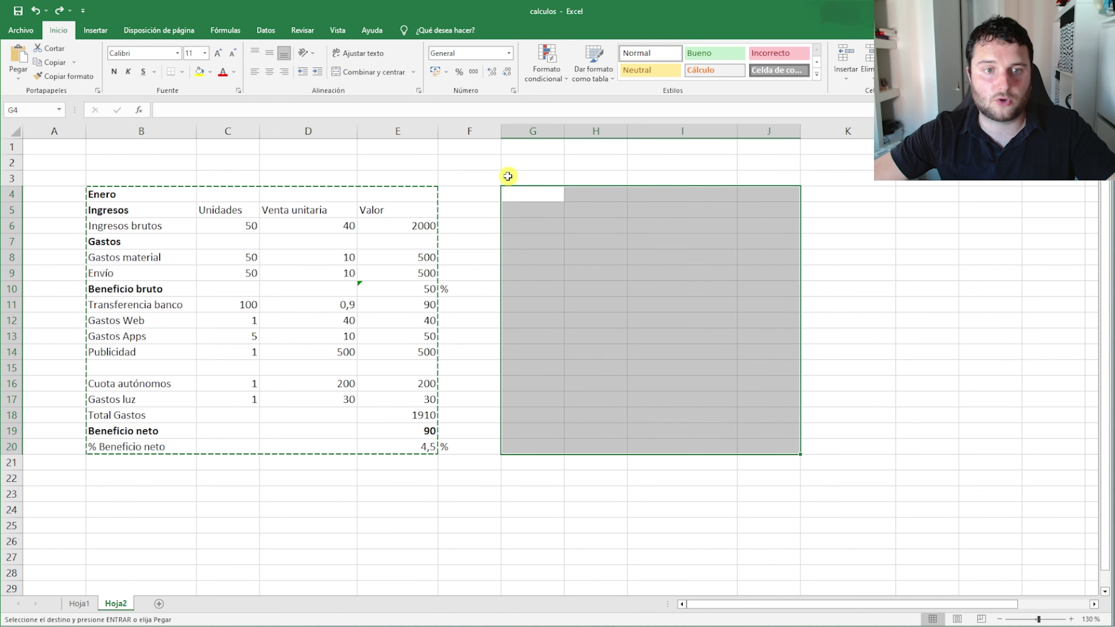
Clear the copy selection and examine the Beneficio neto row of the Enero table
left_click(474, 271)
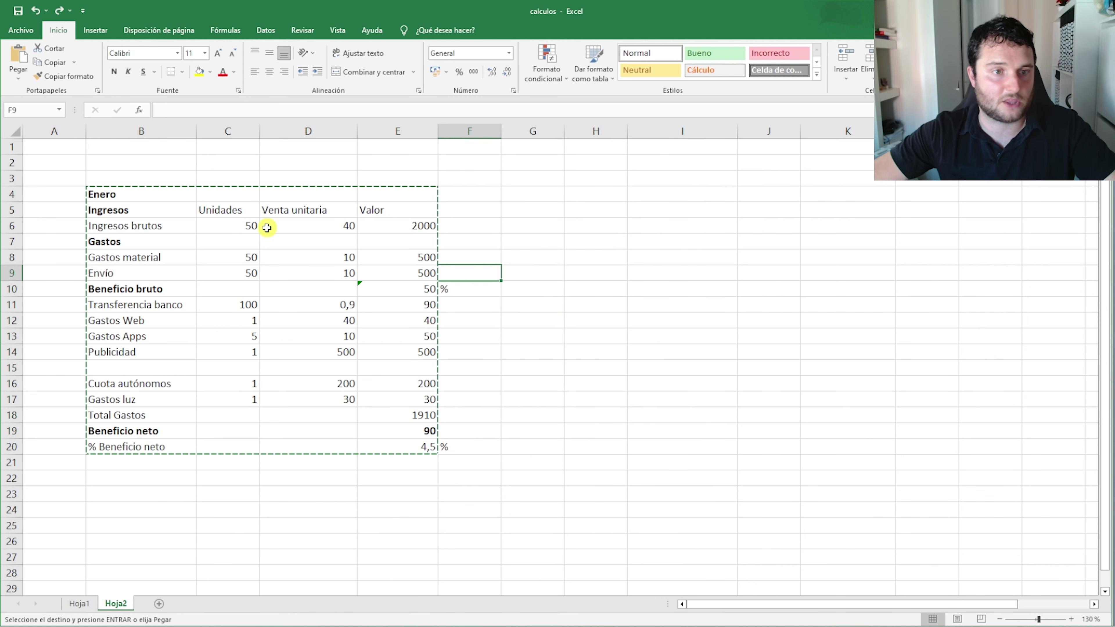
key("Escape")
left_click_drag(422, 431, 152, 430)
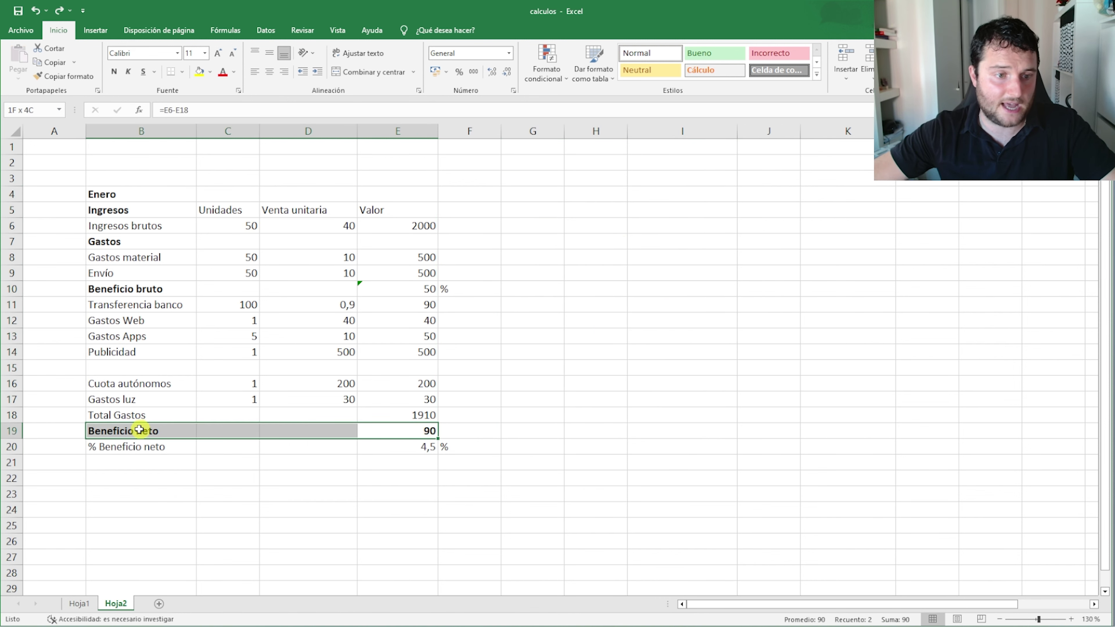
Examine the units, unit price and value of the Ingresos brutos row in the Enero table
left_click(553, 430)
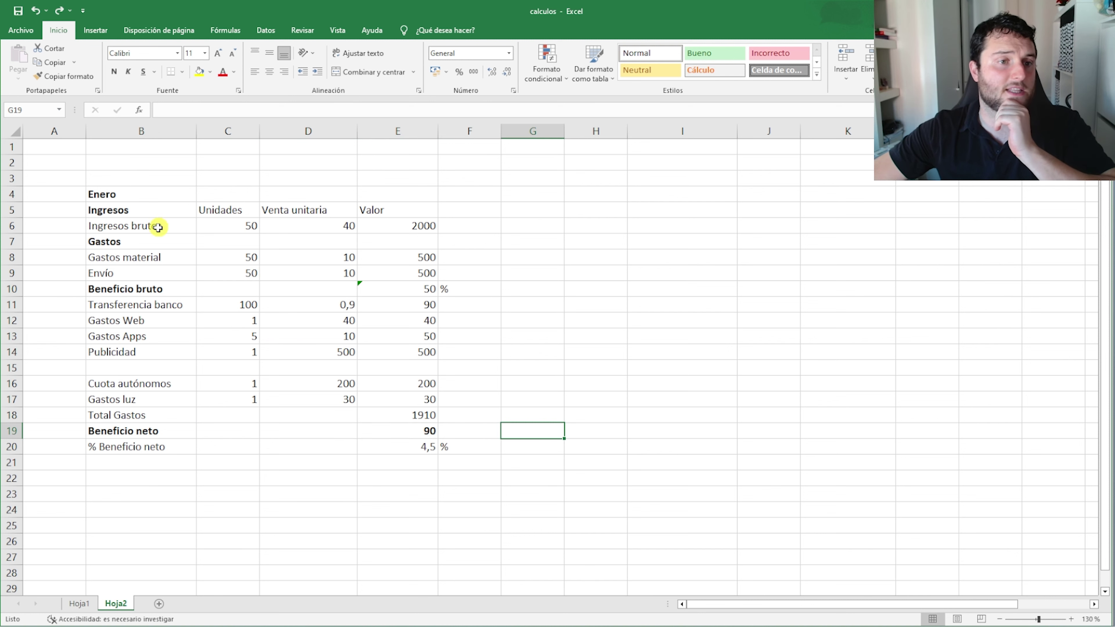
left_click_drag(158, 228, 393, 225)
left_click(585, 299)
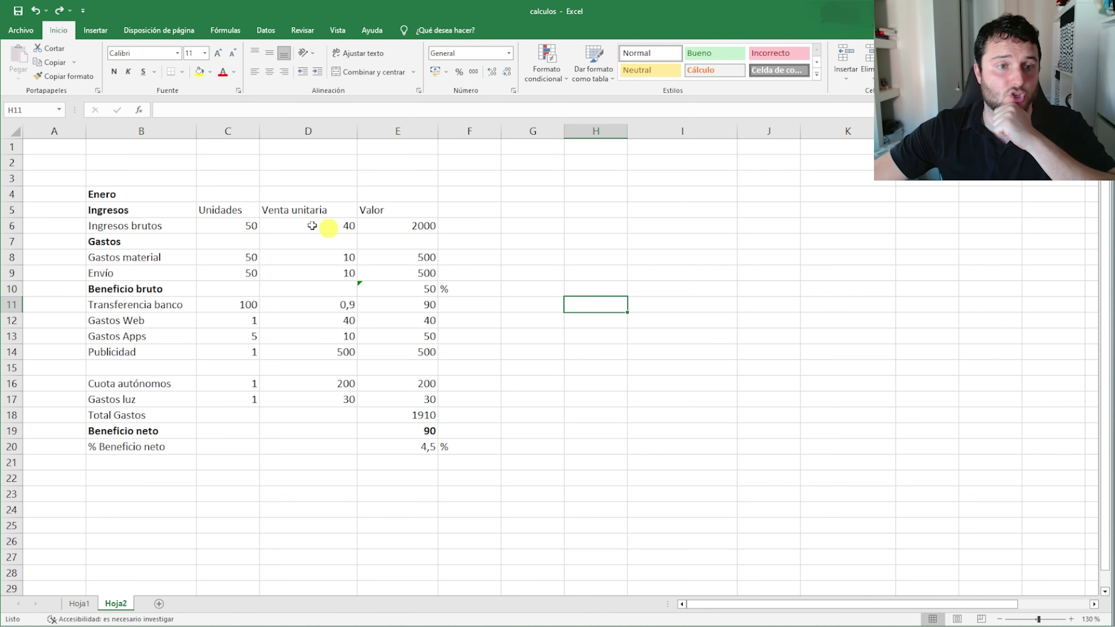
left_click(383, 229)
left_click(476, 230)
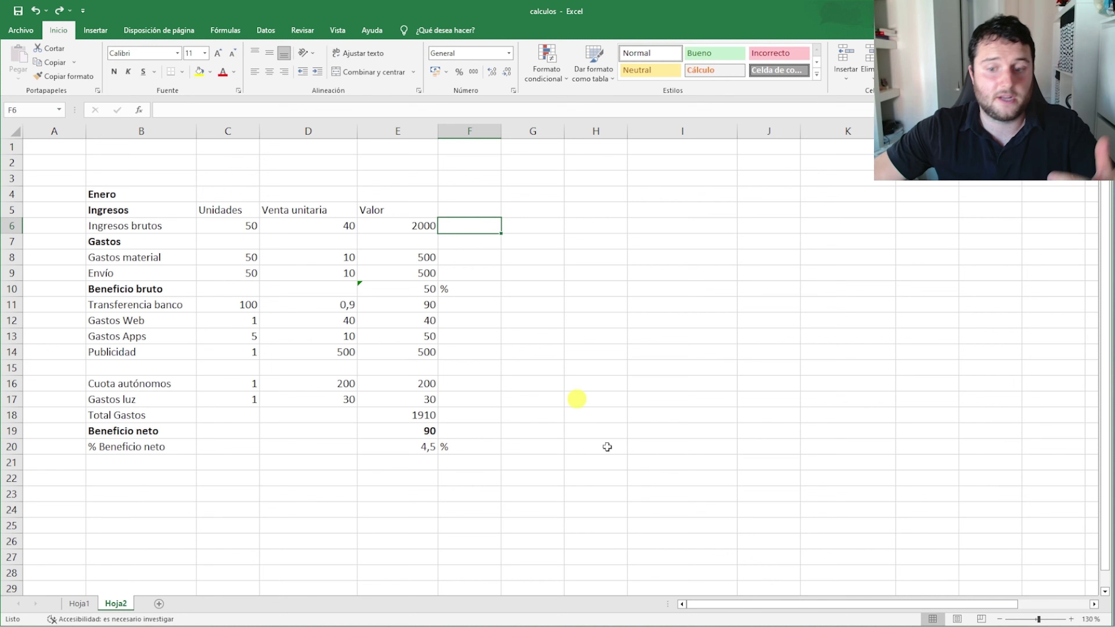
Check the test product's price in Shopify, and return to Excel to view the unit cost of Envío and the units sold
key("alt+Tab")
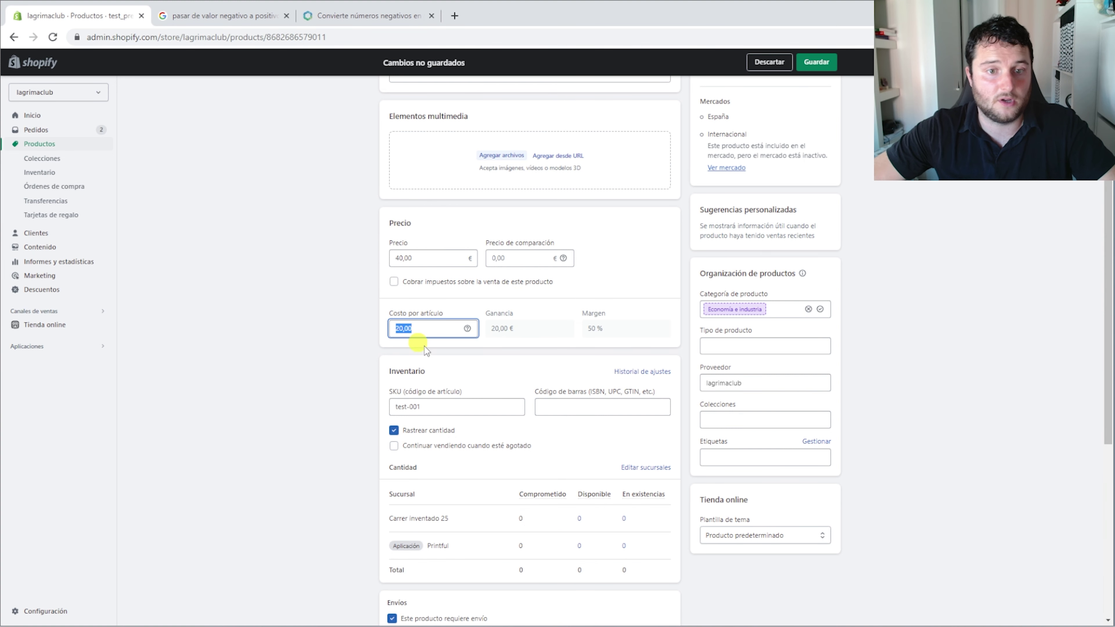
double_click(402, 258)
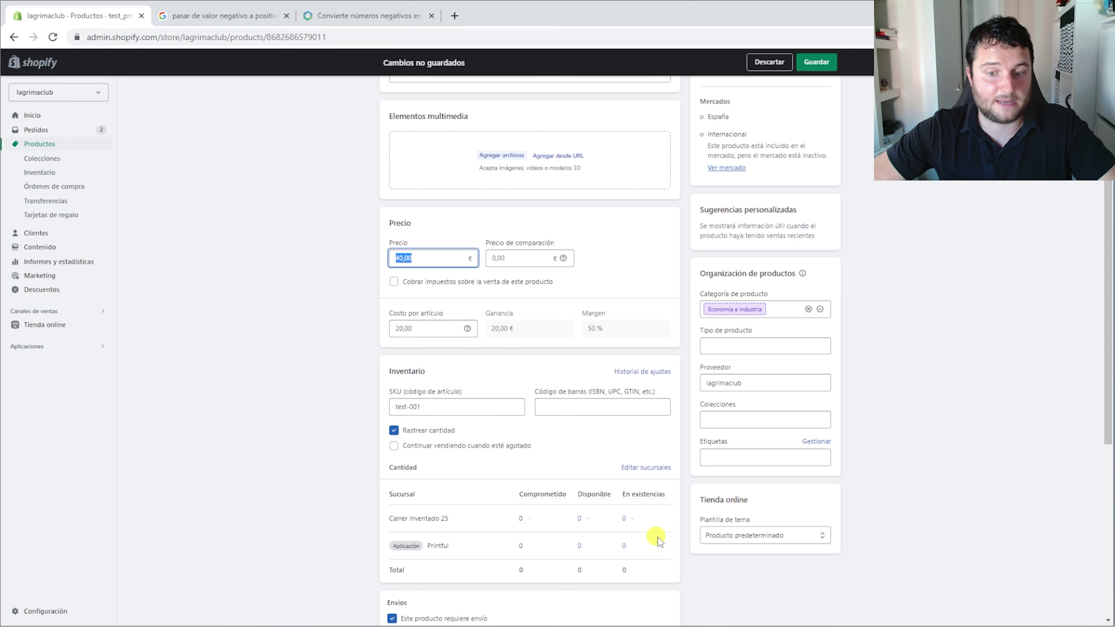
key("alt+Tab")
left_click(325, 273)
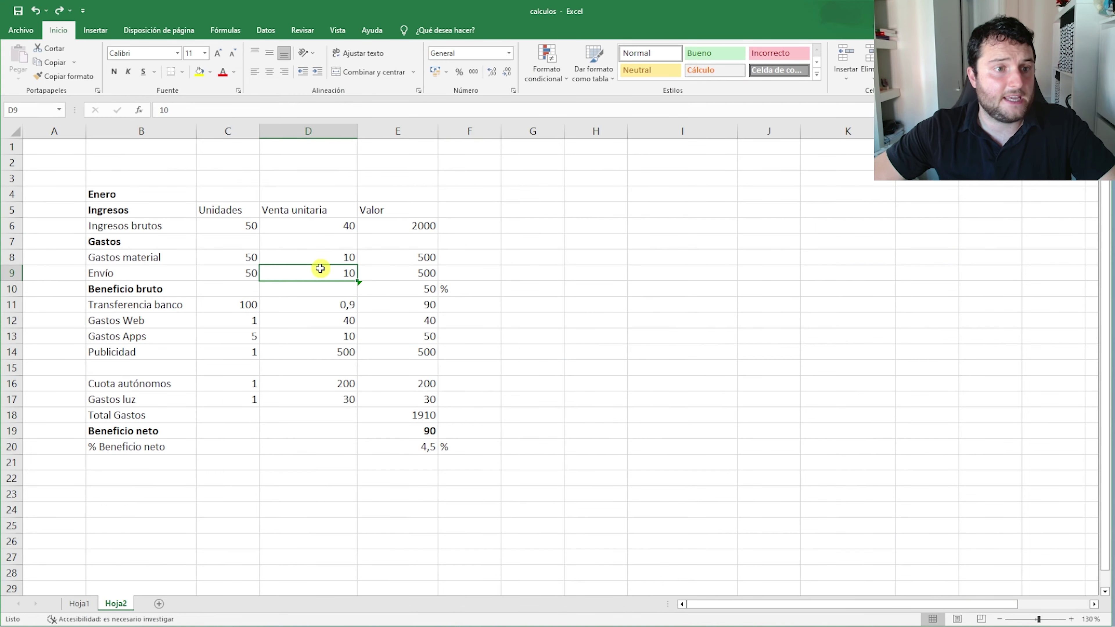
left_click(237, 224)
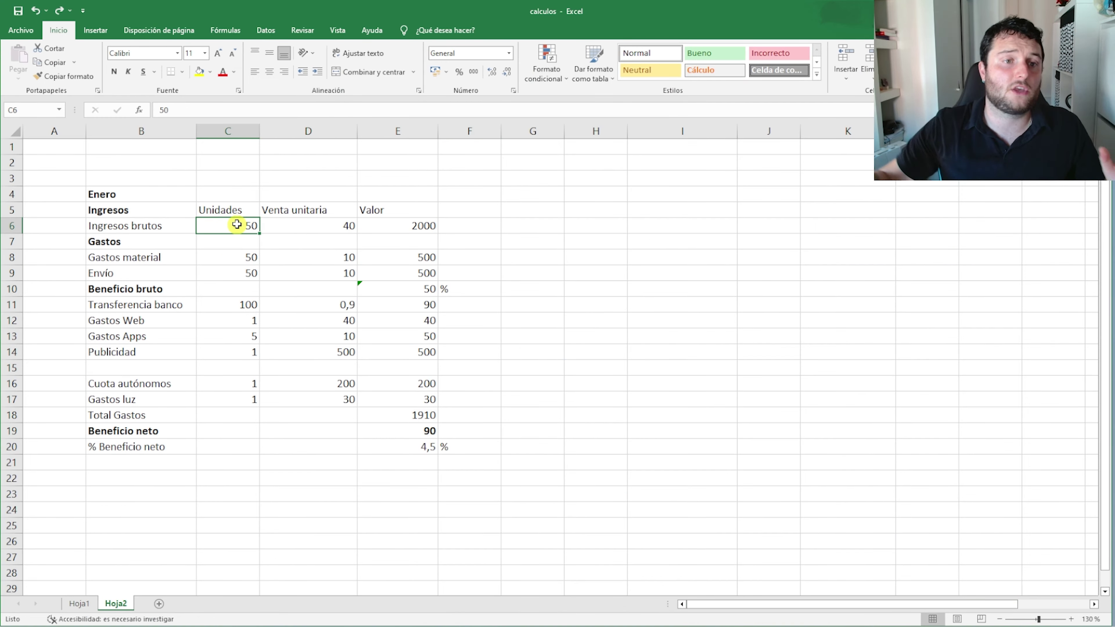
Insert two blank rows above the Gastos heading and label B7 "producto 2"
left_click(7, 244)
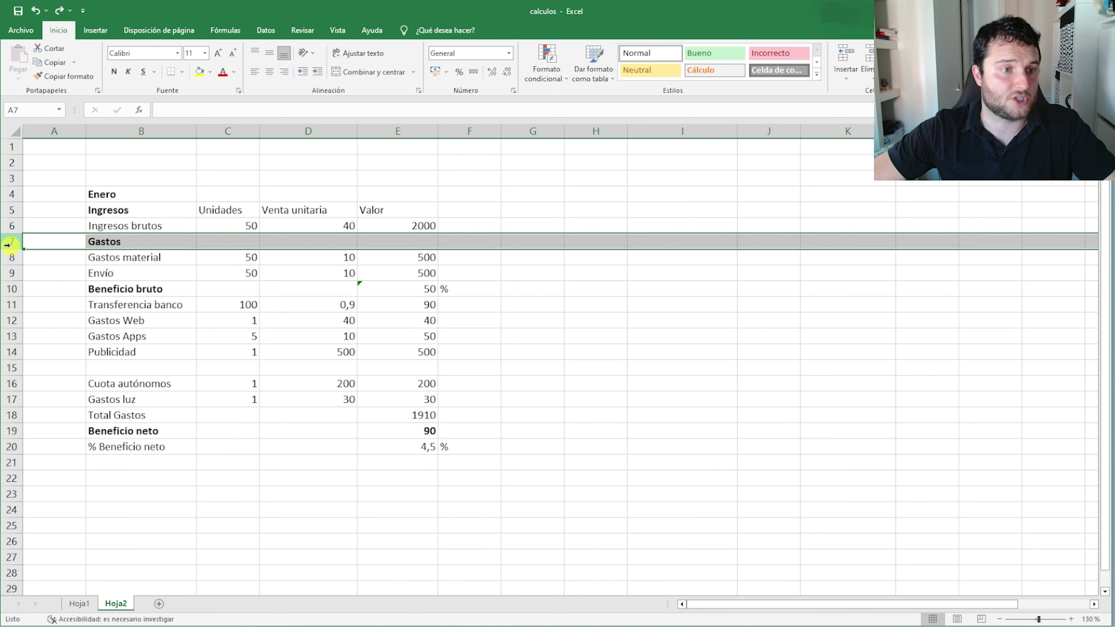
right_click(7, 244)
left_click(48, 352)
right_click(7, 244)
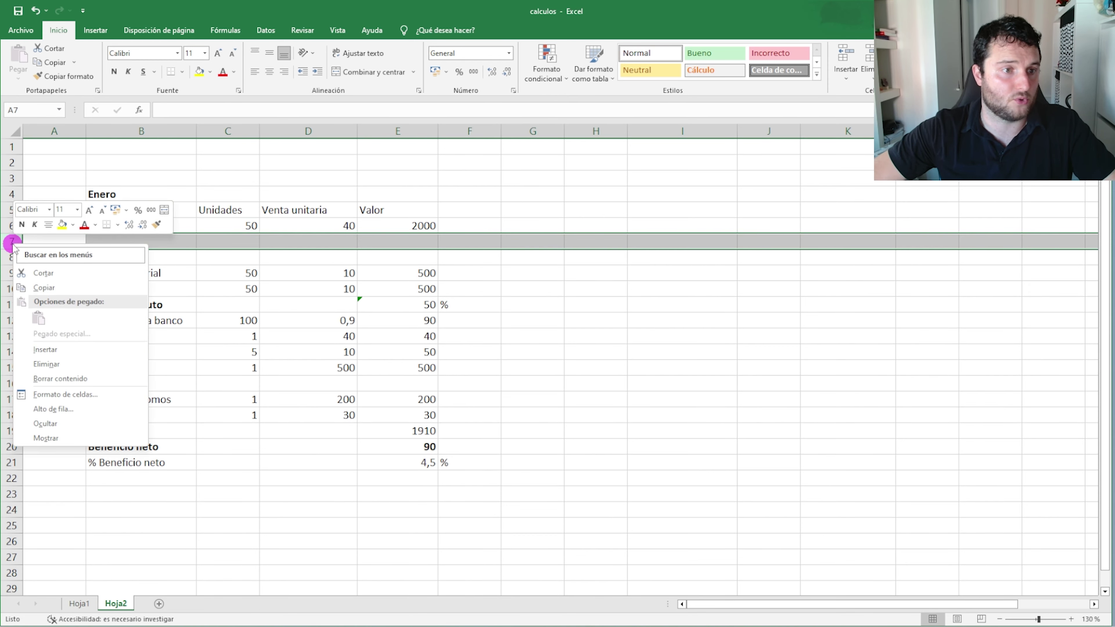
left_click(48, 350)
left_click(101, 240)
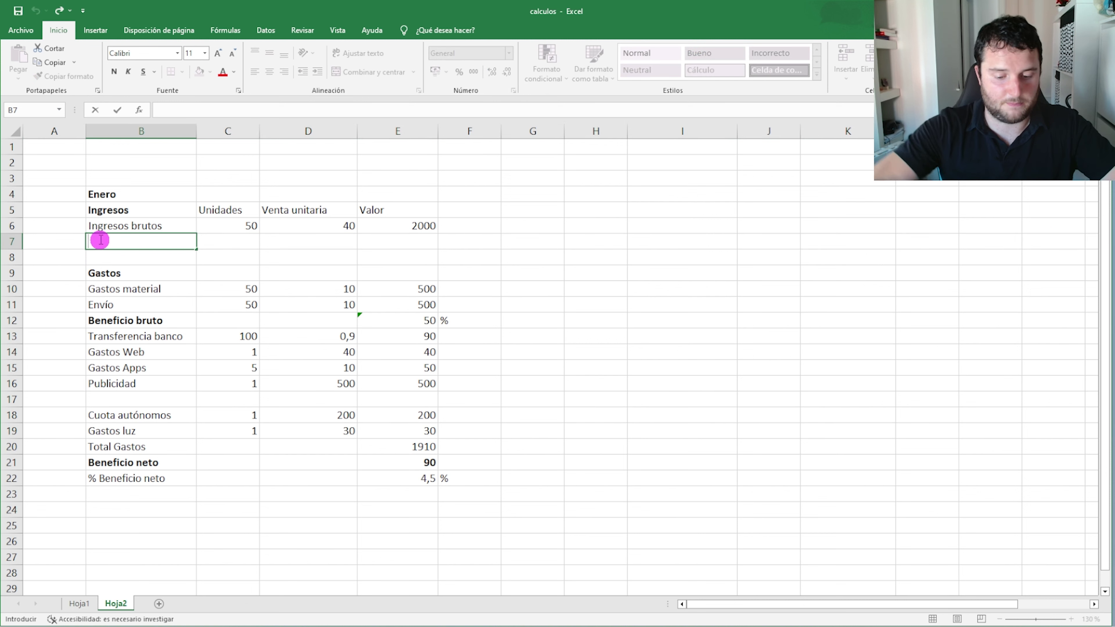
type("producto 2")
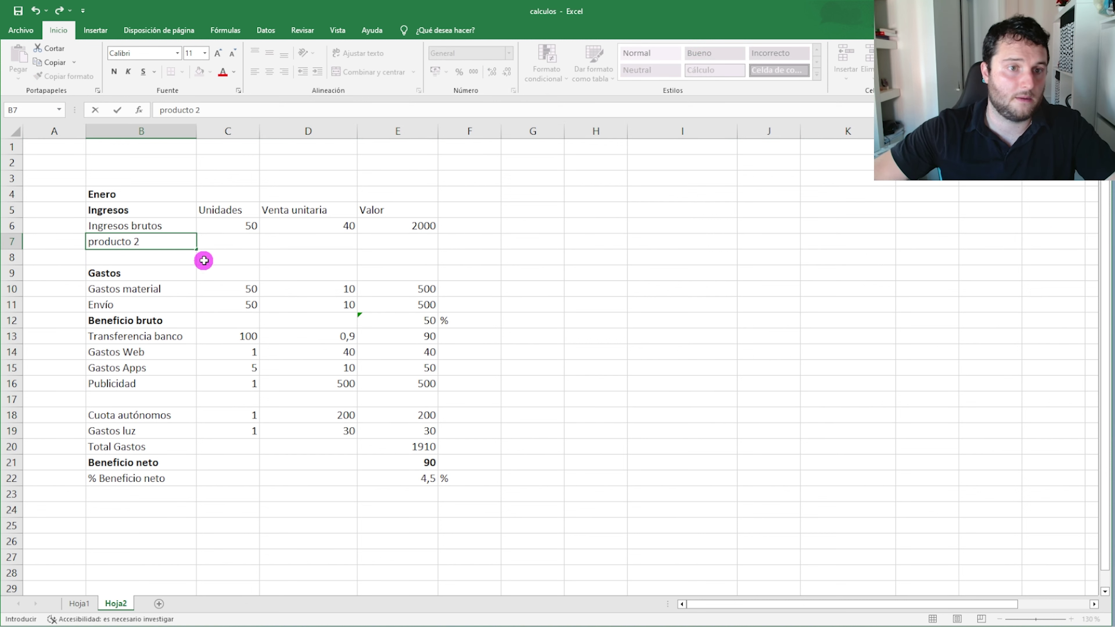
Enter 20 units and a unit price of 30 for producto 2, and fill the E6 value formula down to E7
left_click(215, 269)
left_click(214, 248)
type("20")
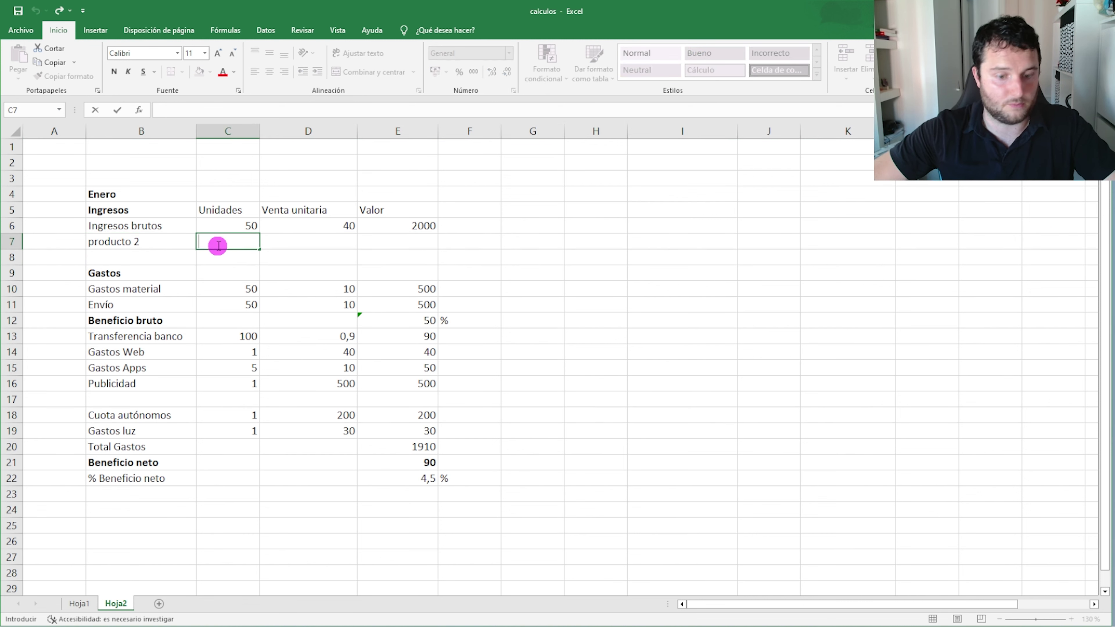
left_click(313, 268)
left_click(319, 243)
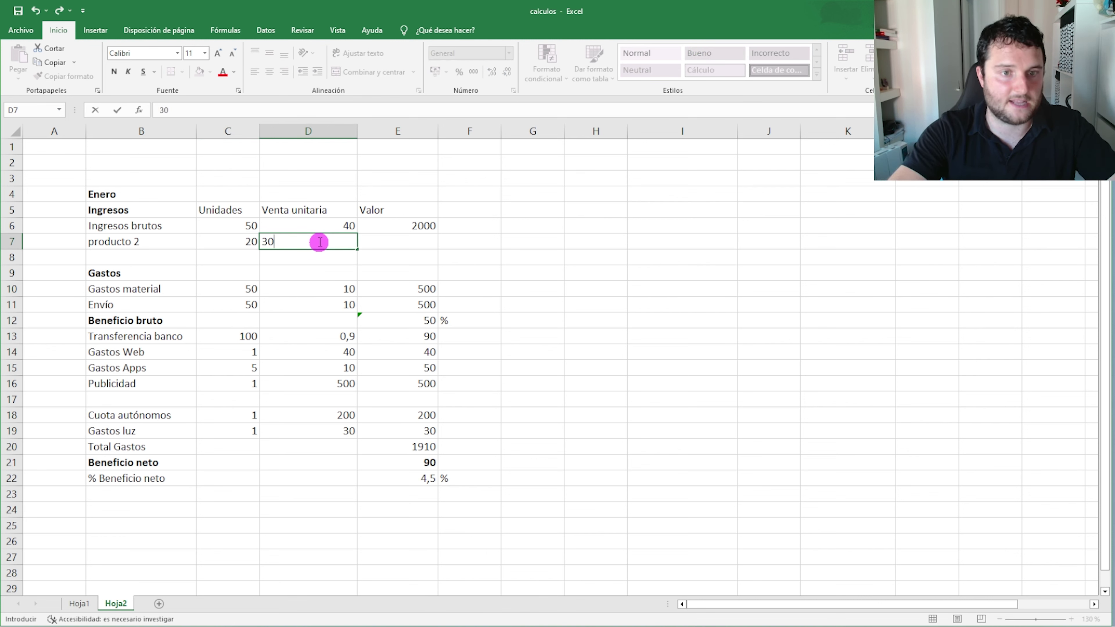
key("Tab")
left_click(422, 227)
left_click_drag(437, 233, 435, 243)
left_click(414, 248)
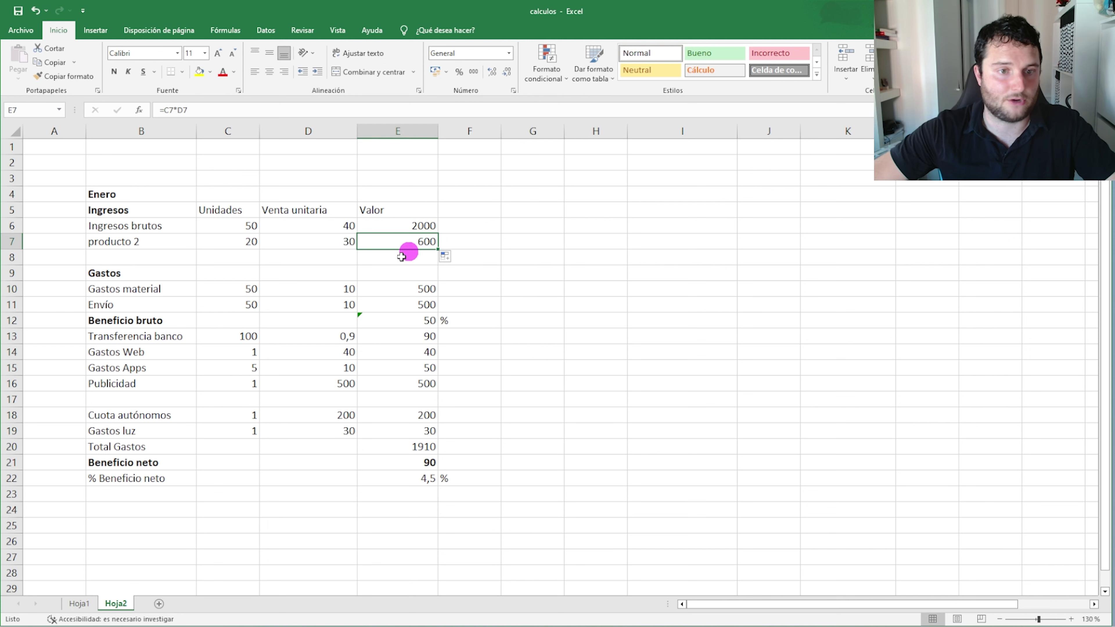
Review the Gastos material and Envío rows against the producto 2 row
left_click_drag(90, 290, 428, 299)
left_click(532, 320)
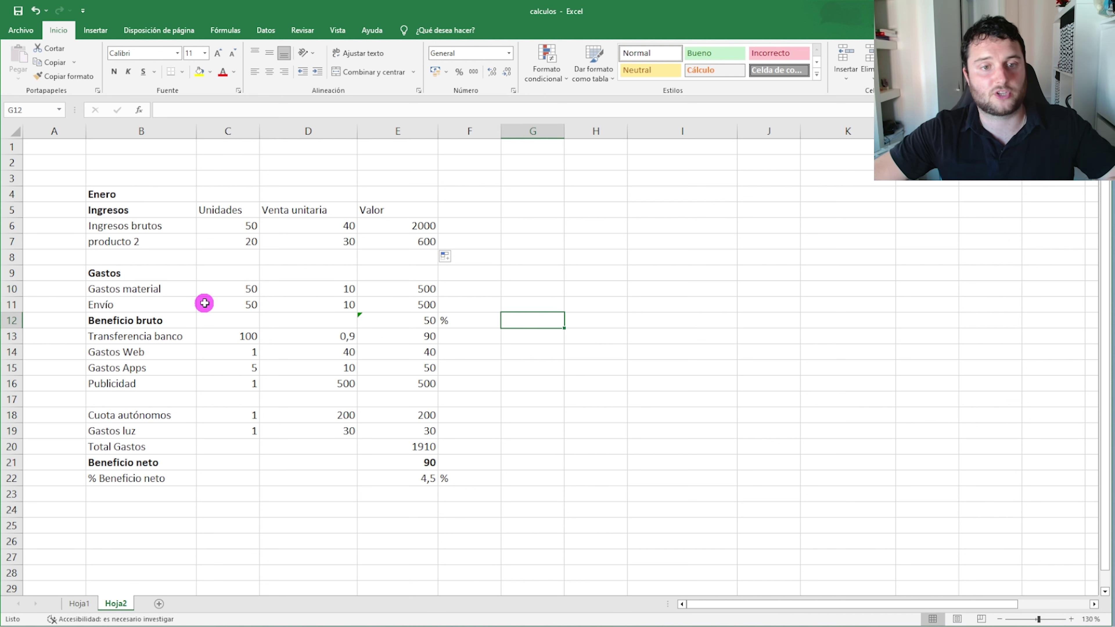
left_click_drag(101, 243, 386, 244)
left_click(745, 314)
Undo the producto 2 entries and the two rows inserted above Gastos
key("ctrl+z")
key("ctrl+z")
key("ctrl+z")
key("ctrl+z")
key("ctrl+z")
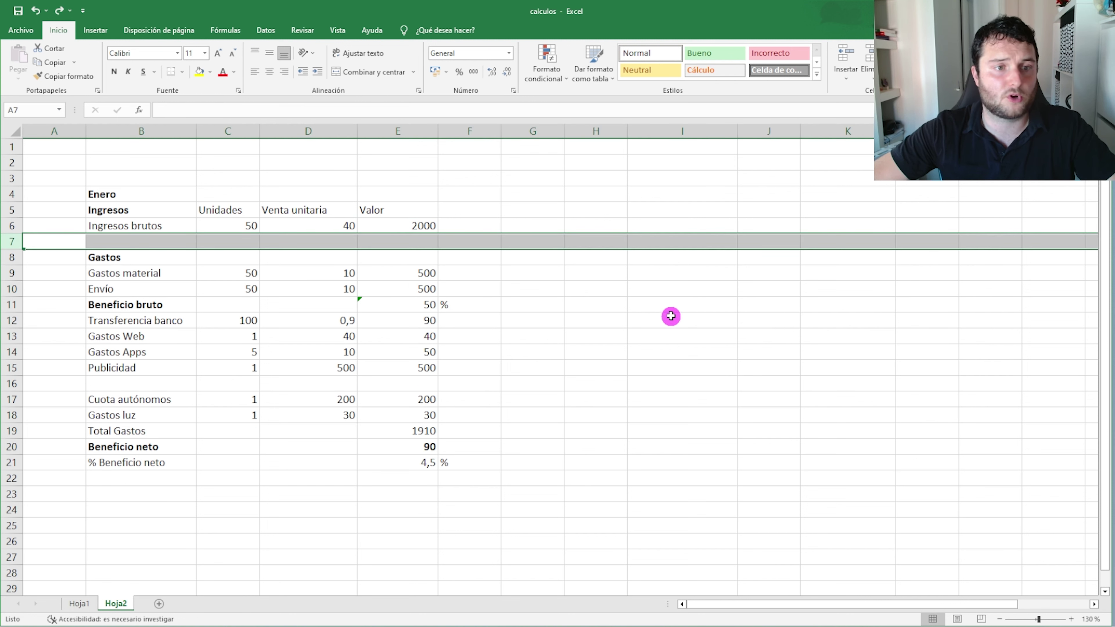
key("ctrl+z")
Examine how units and unit price form the value in the Ingresos brutos row, and review the Gastos material and Envío rows
left_click(374, 225)
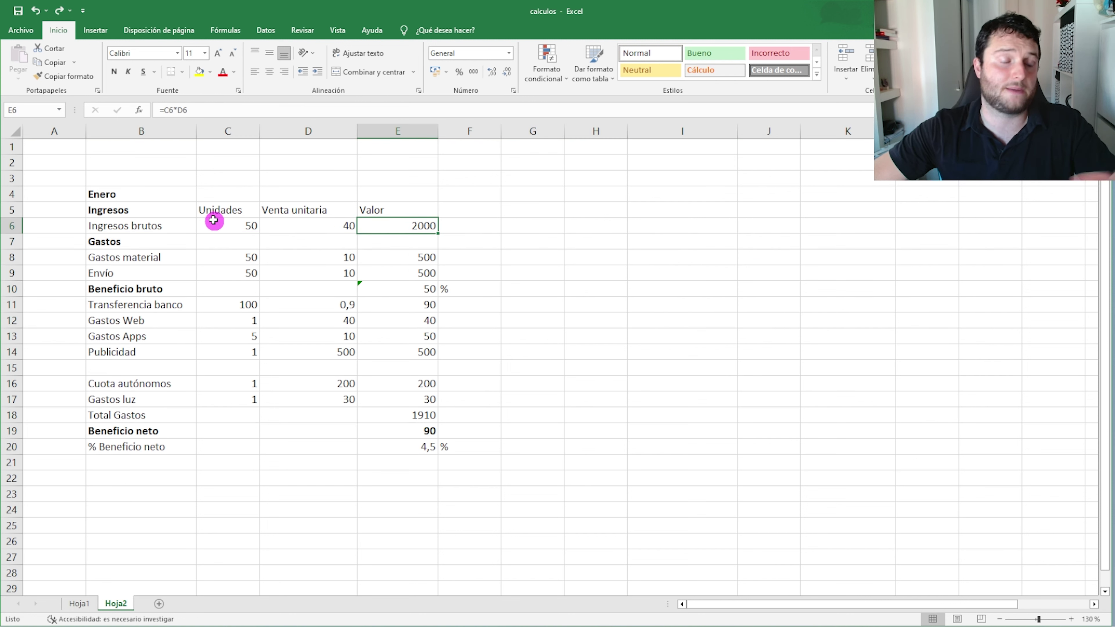
left_click_drag(144, 224, 414, 229)
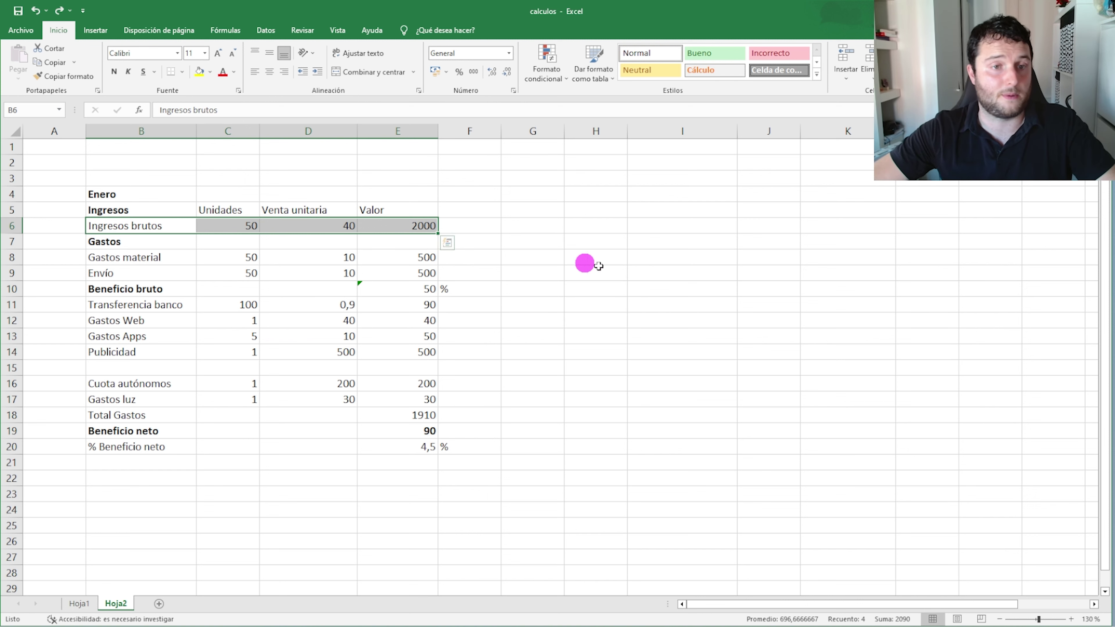
left_click(570, 283)
left_click(237, 230)
left_click(347, 226)
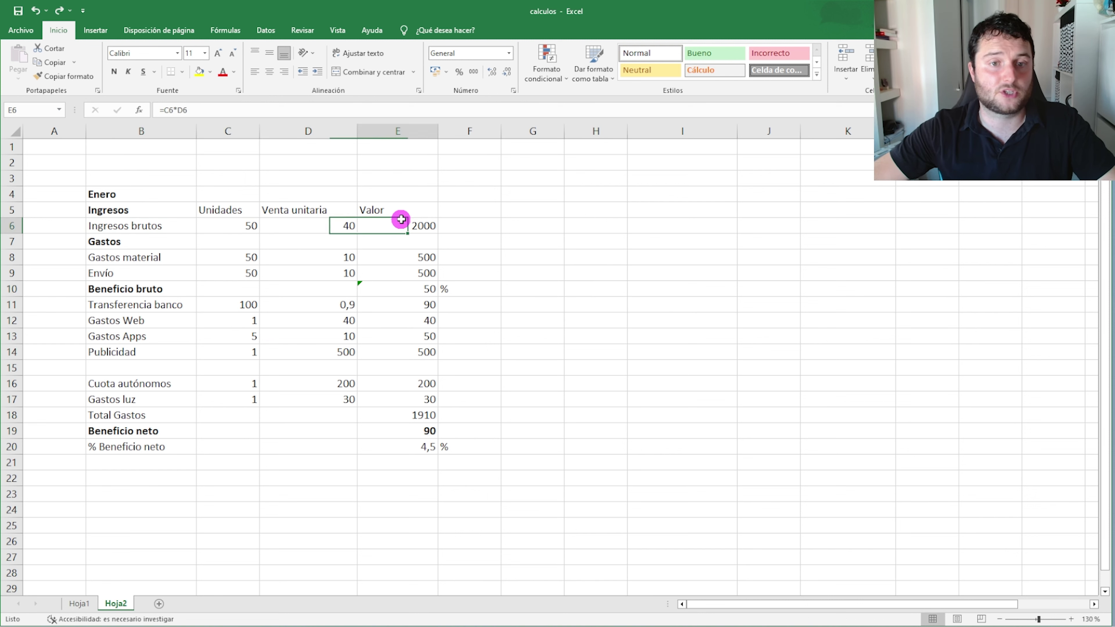
left_click(412, 225)
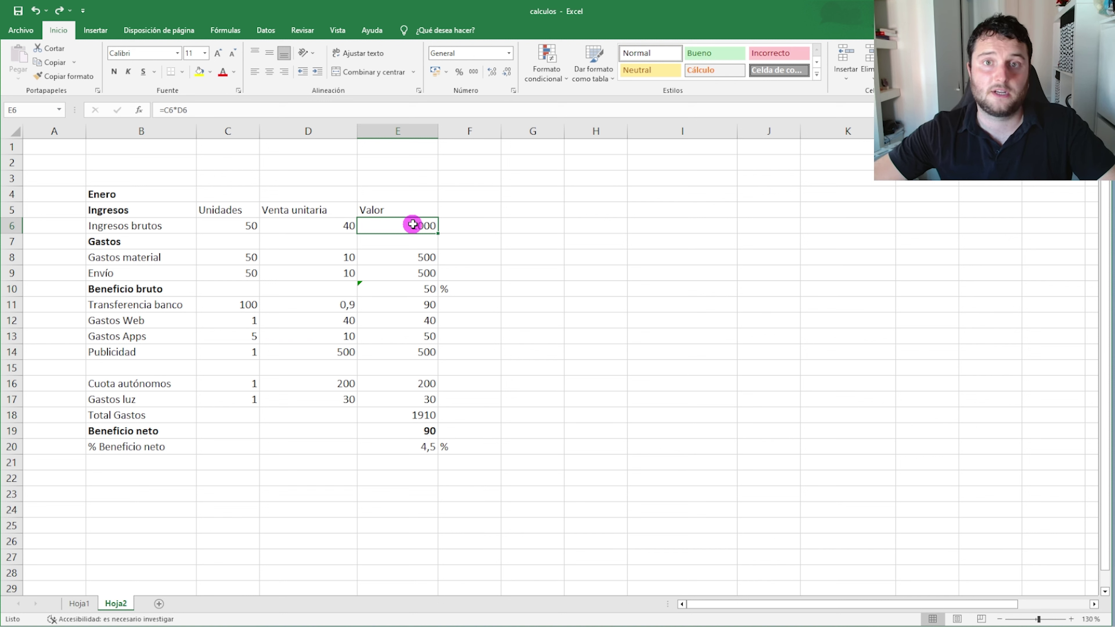
left_click_drag(419, 225, 243, 227)
left_click(596, 227)
left_click(227, 223)
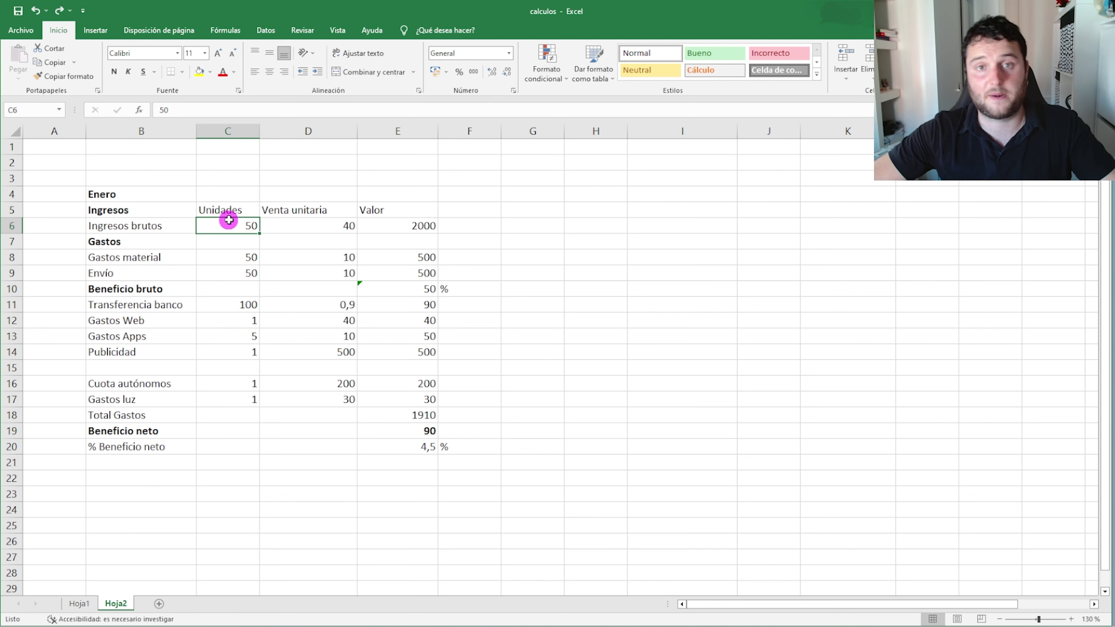
left_click(346, 228)
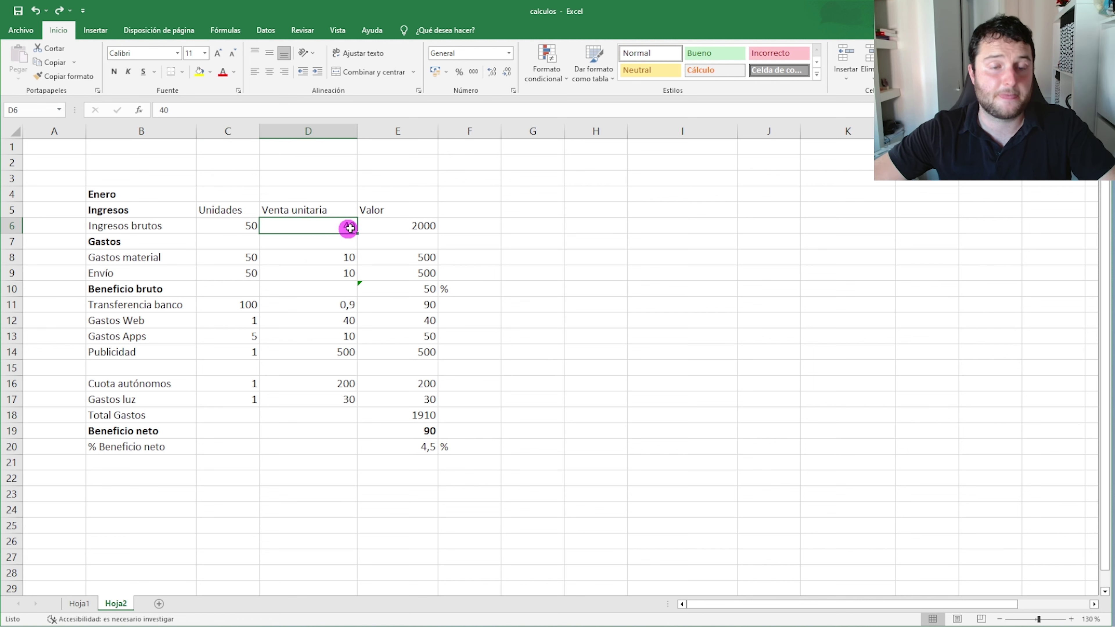
left_click_drag(423, 225, 190, 233)
left_click(584, 262)
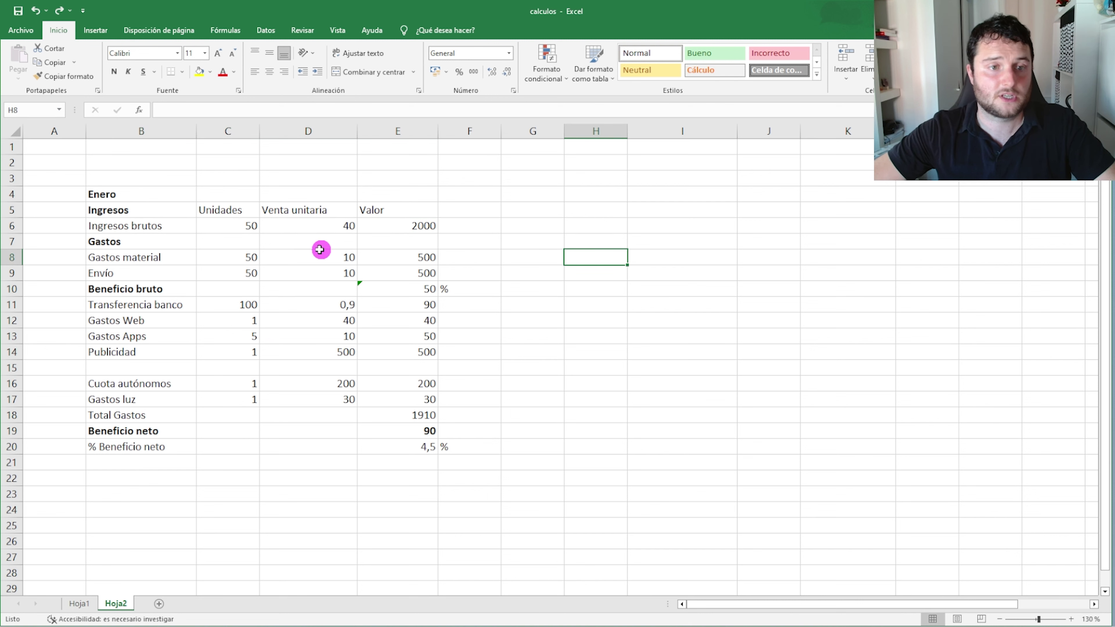
left_click_drag(136, 258, 385, 267)
left_click(644, 270)
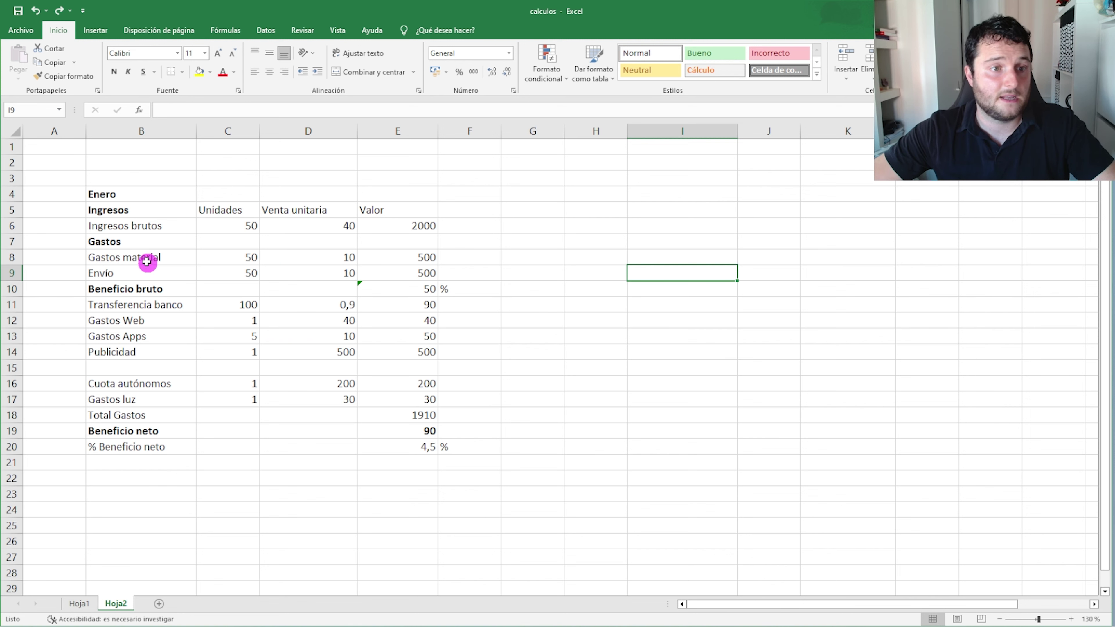
Delete the entire Envío row from the Enero table
left_click(13, 273)
right_click(13, 272)
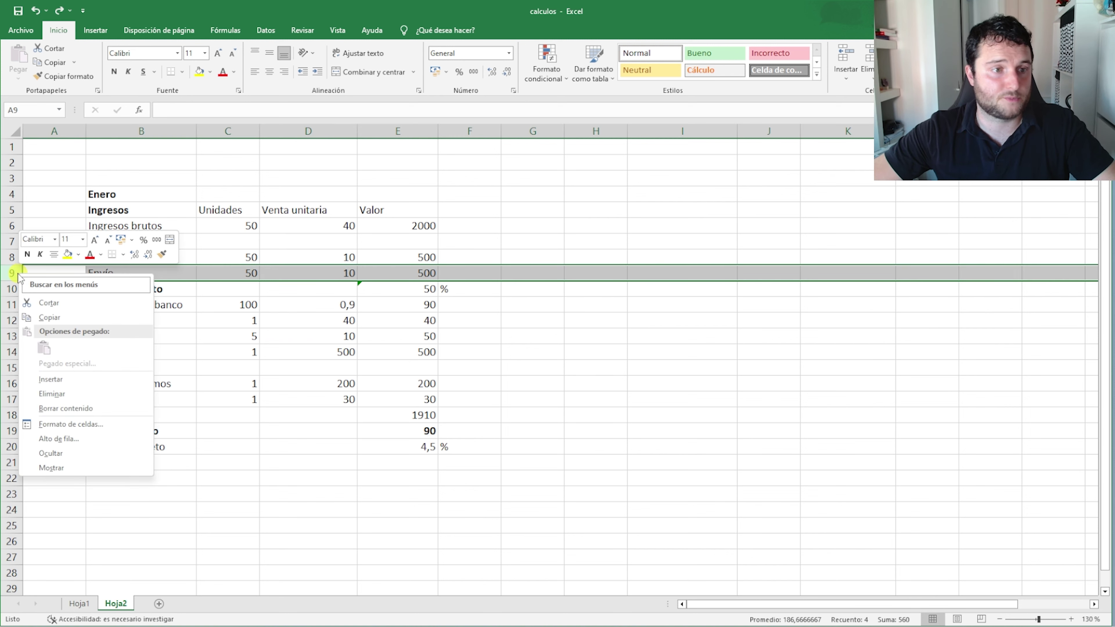
left_click(48, 395)
left_click(540, 332)
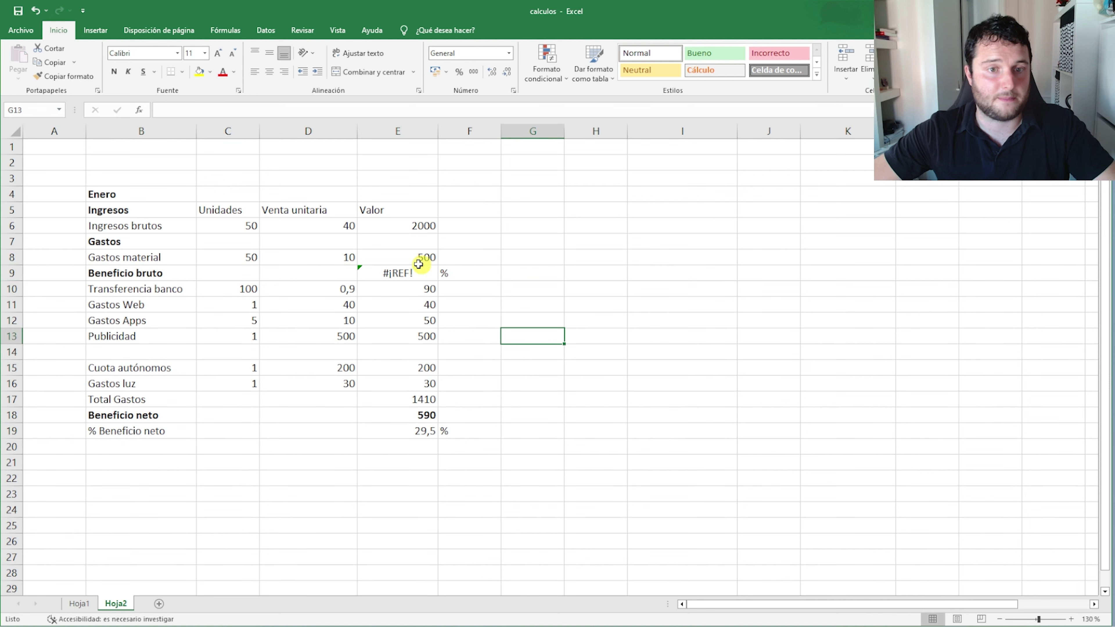
Remove the broken +#¡REF! term from the Beneficio bruto formula in E9, keeping only E8 as the cost
double_click(410, 273)
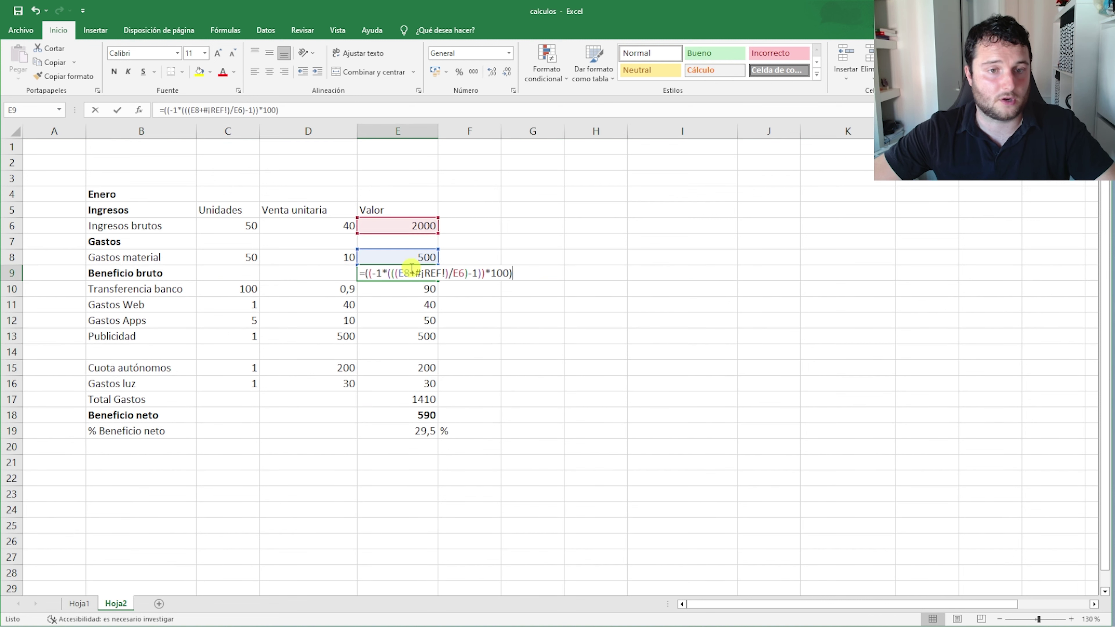
left_click(448, 274)
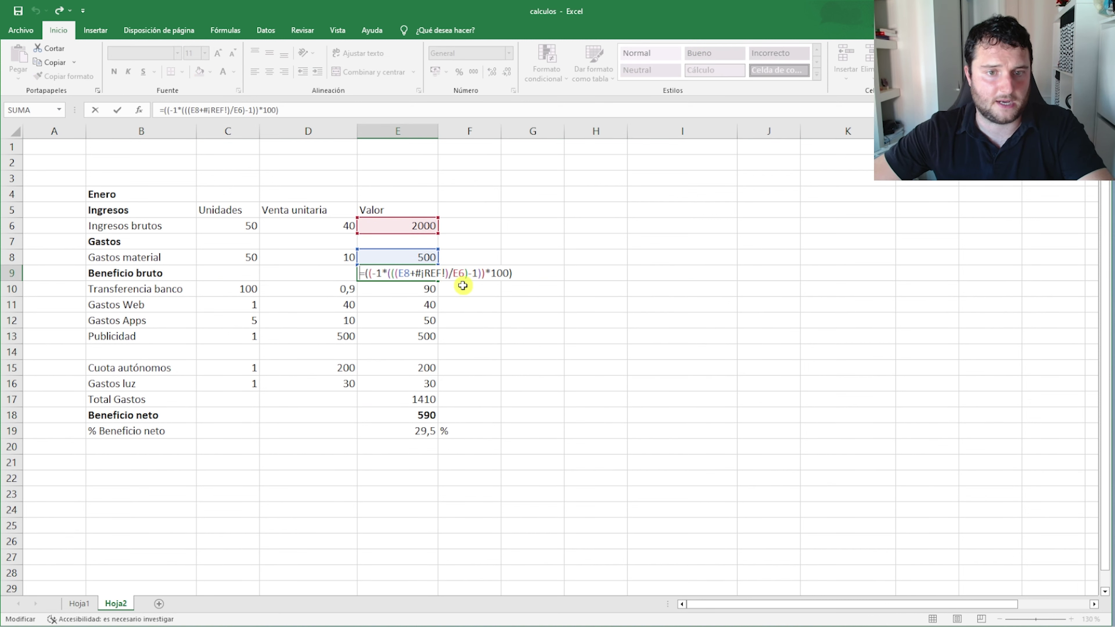
key("BackSpace")
key("BackSpace")
key("BackSpace")
key("BackSpace")
key("BackSpace")
key("BackSpace")
key("BackSpace")
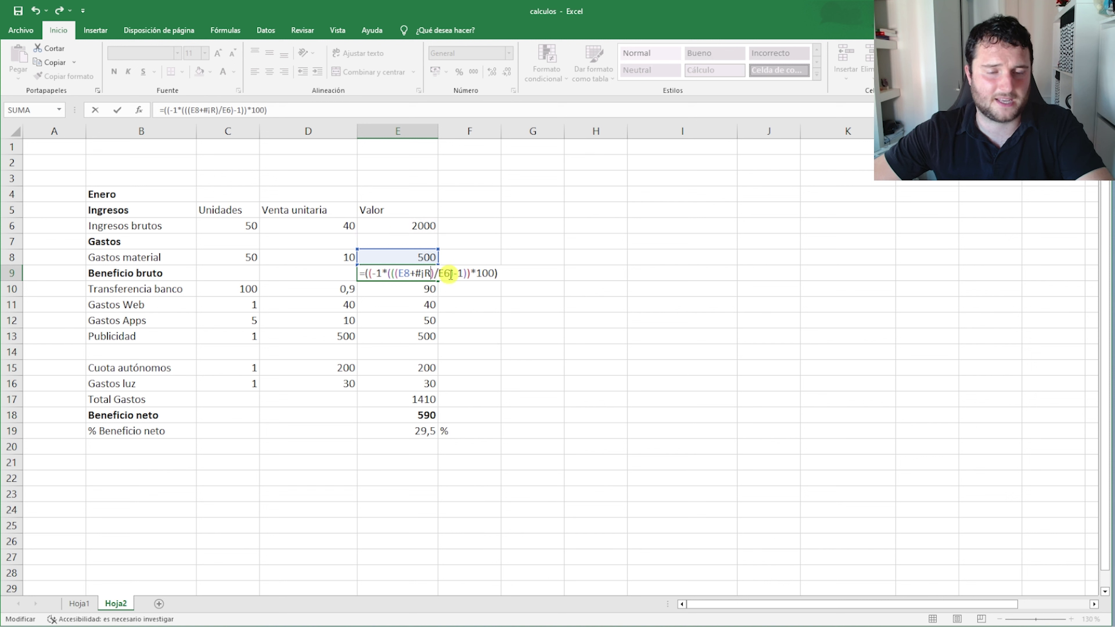
left_click(569, 334)
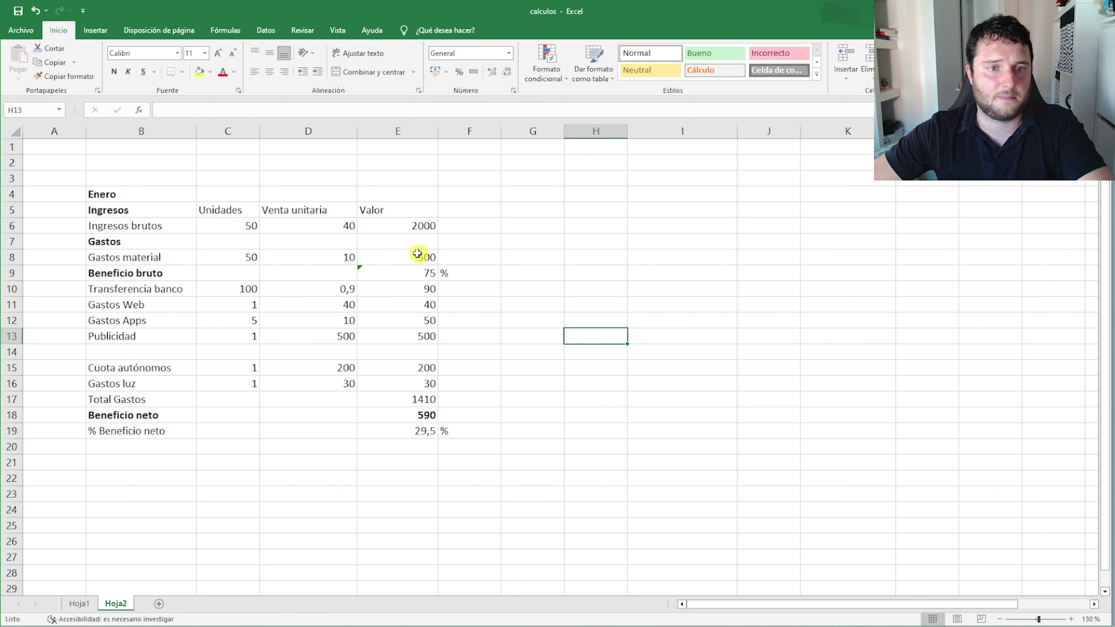
Set the unit cost of Gastos material in D8 to 20
double_click(338, 258)
type("20")
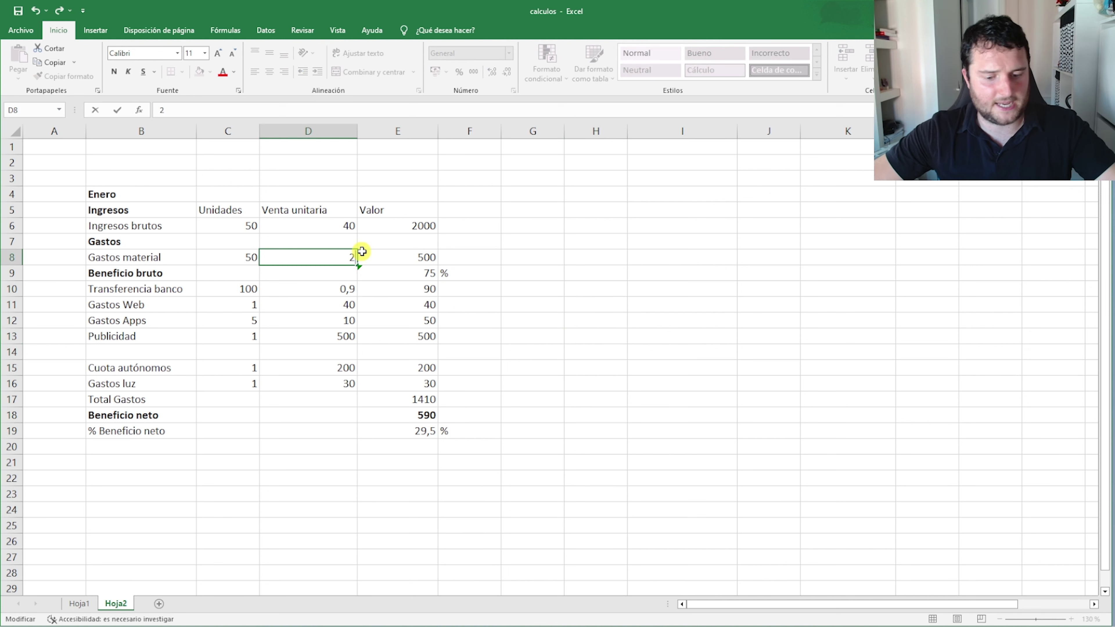
left_click(536, 324)
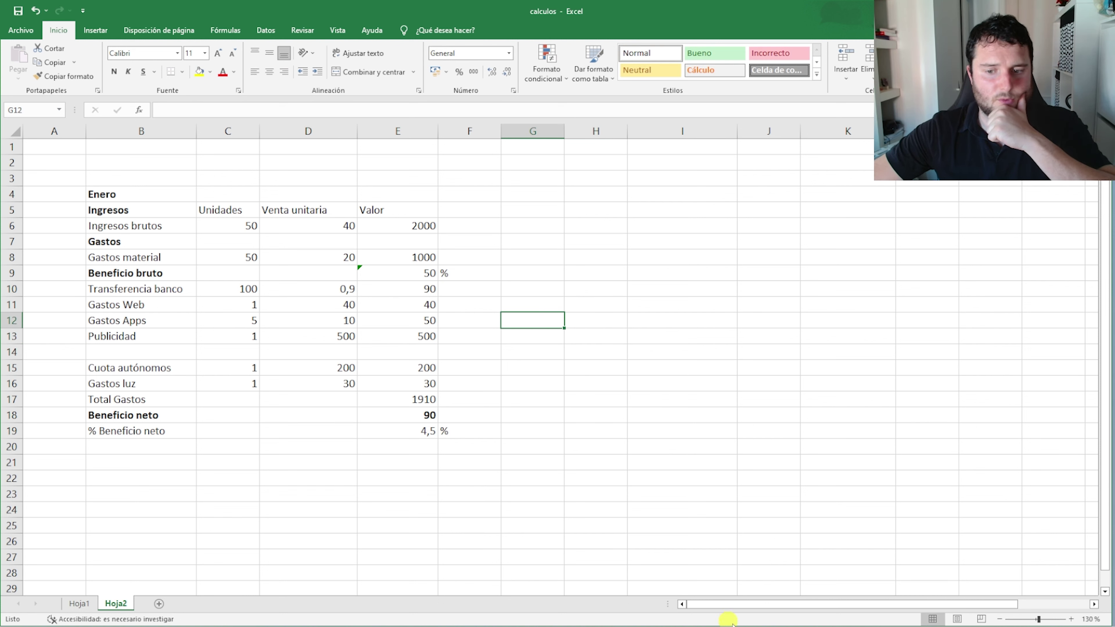
Switch to the Shopify product page and check the profit and cost per item
left_click(731, 541)
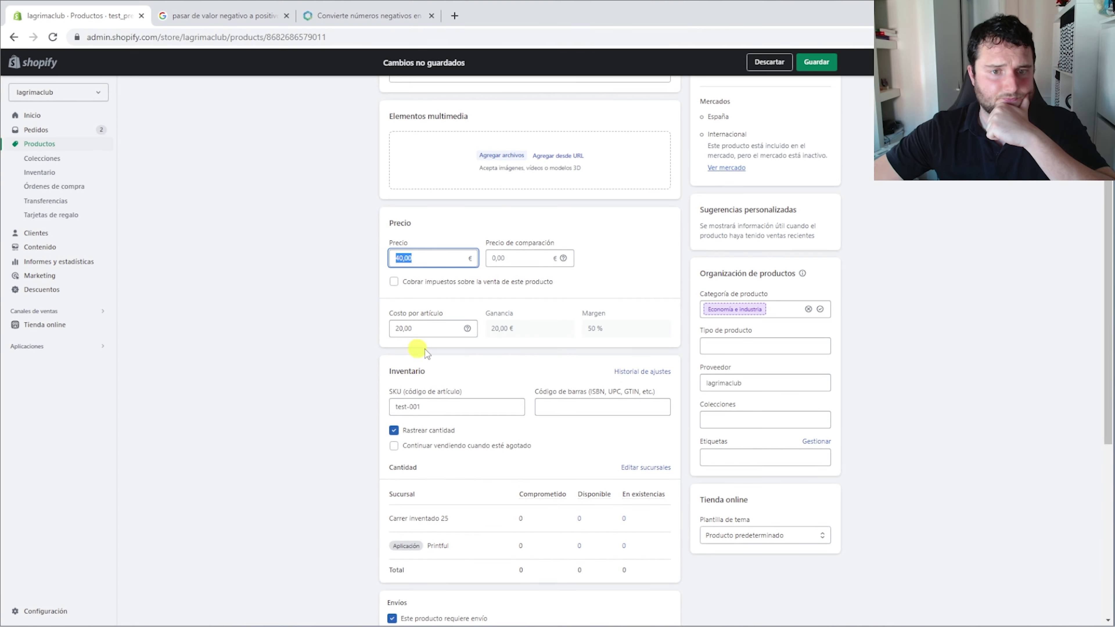
double_click(500, 328)
left_click(400, 328)
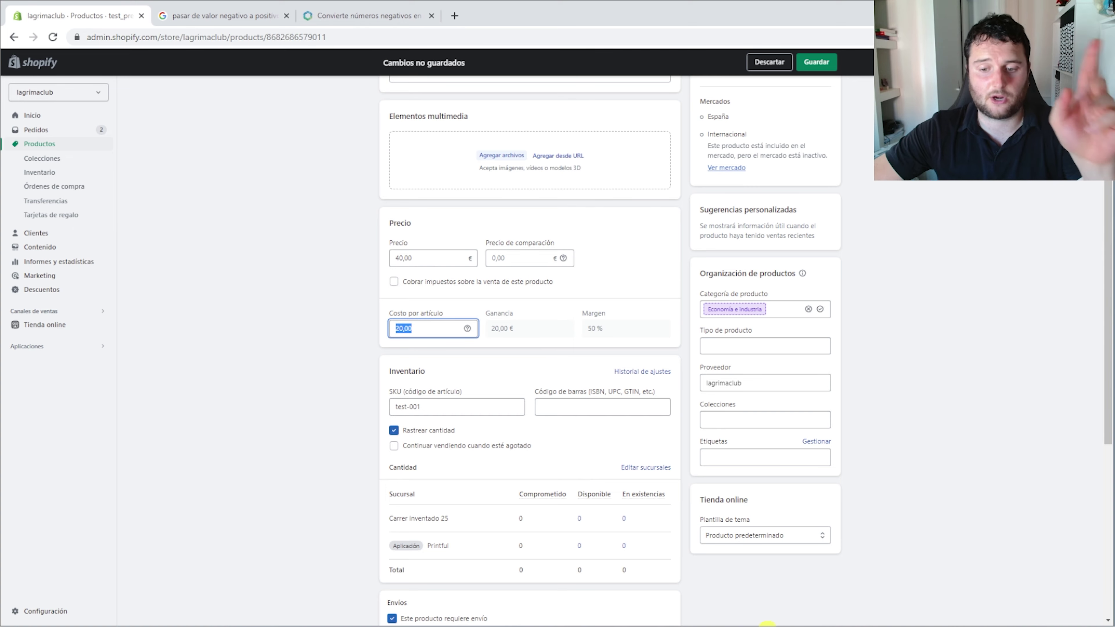
left_click(783, 623)
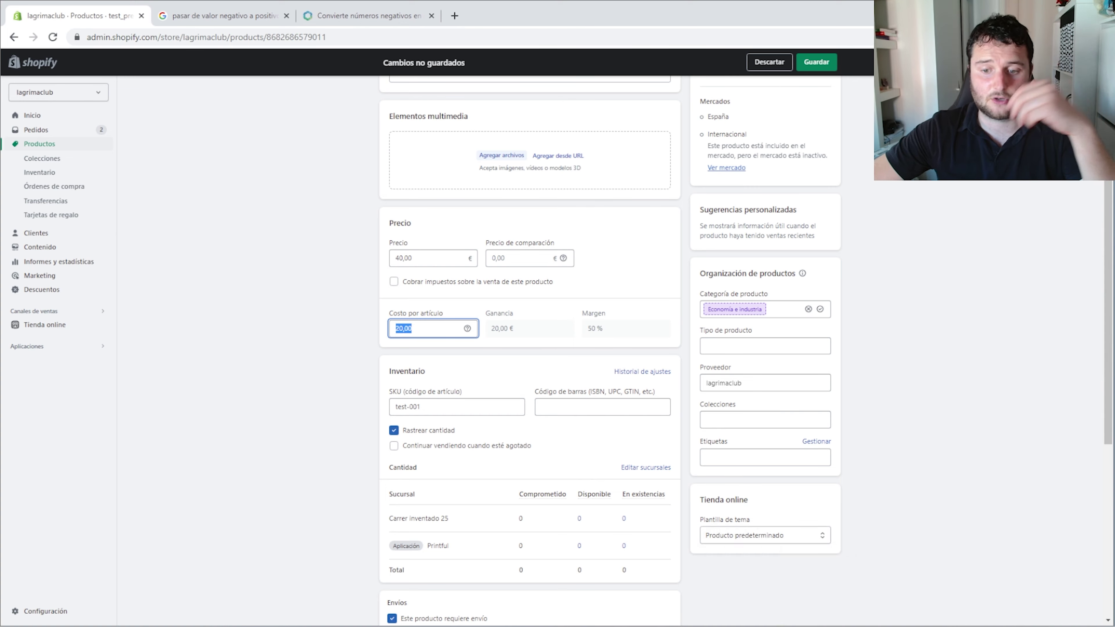
Switch to the Excel workbook and review the Gastos material, Beneficio bruto and Transferencia banco figures against the unit sale price
left_click(243, 257)
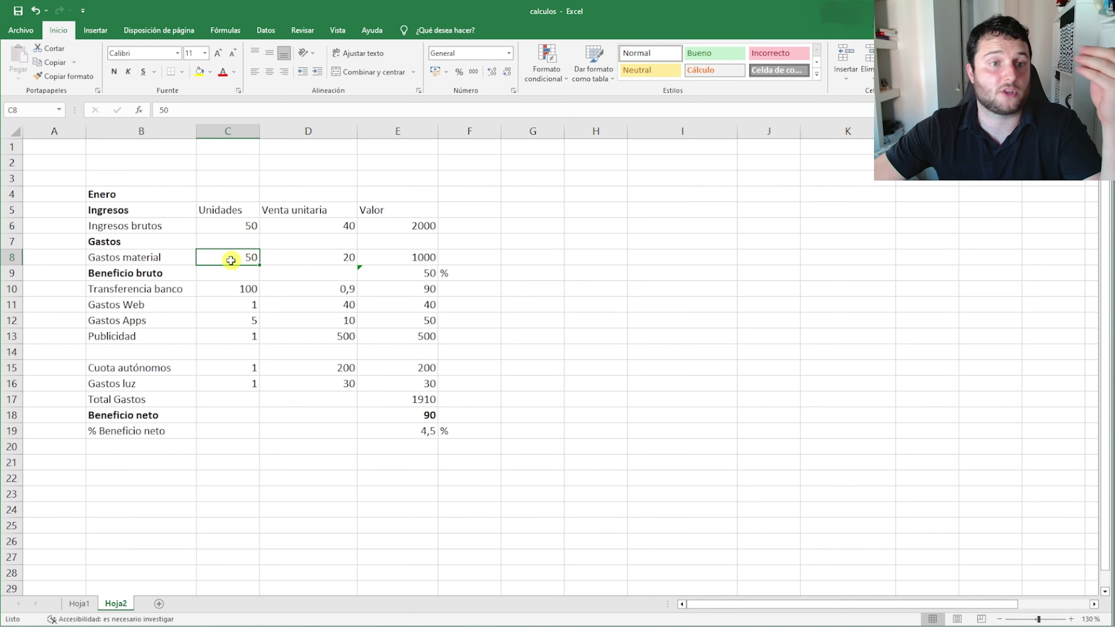
left_click(302, 259)
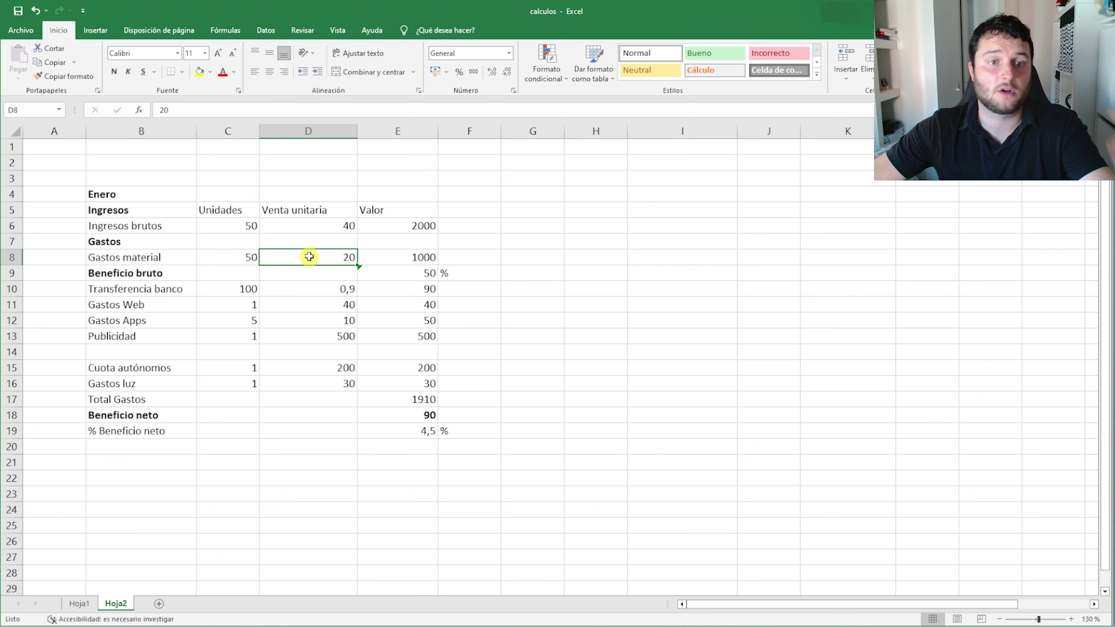
left_click(400, 256)
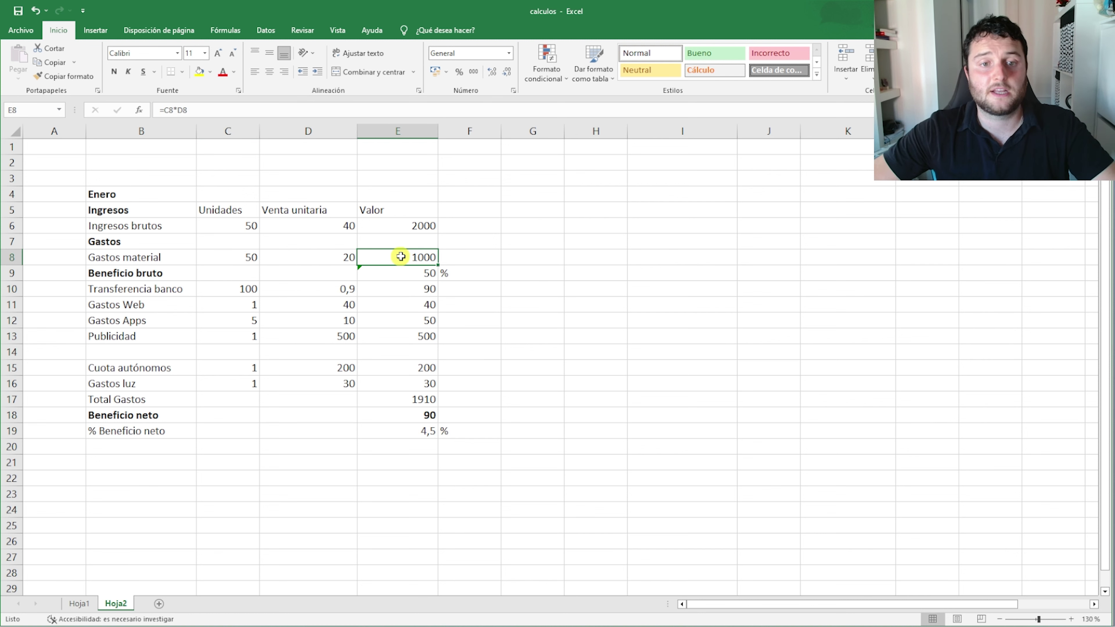
mouse_move(402, 272)
left_mouse_down()
mouse_move(166, 274)
mouse_move(416, 259)
mouse_move(411, 274)
left_mouse_up()
left_click(539, 292)
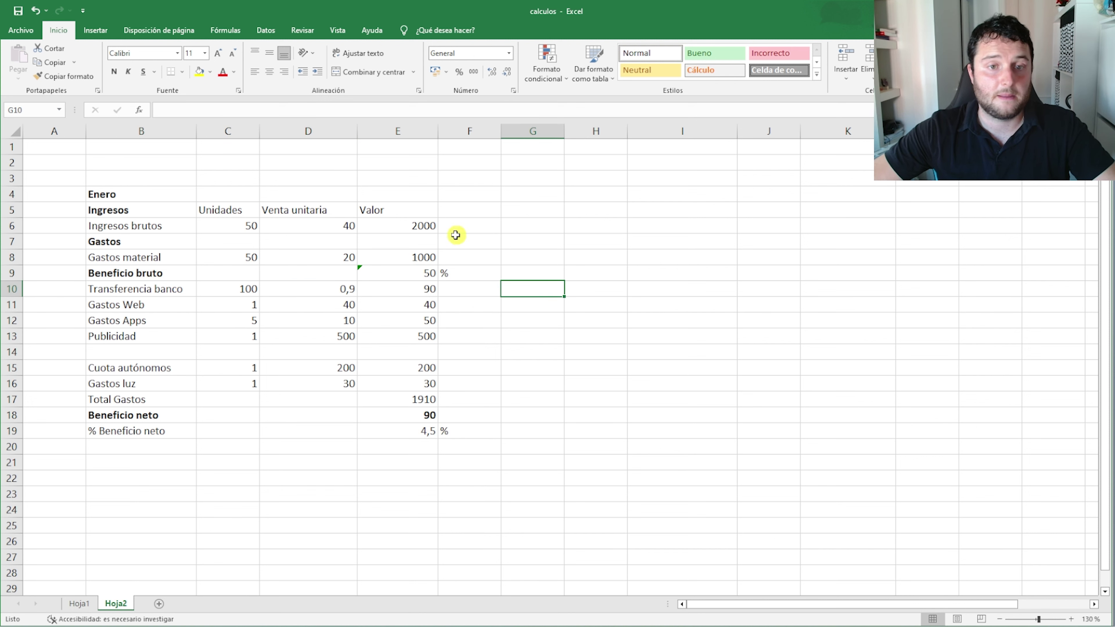
left_click(420, 276)
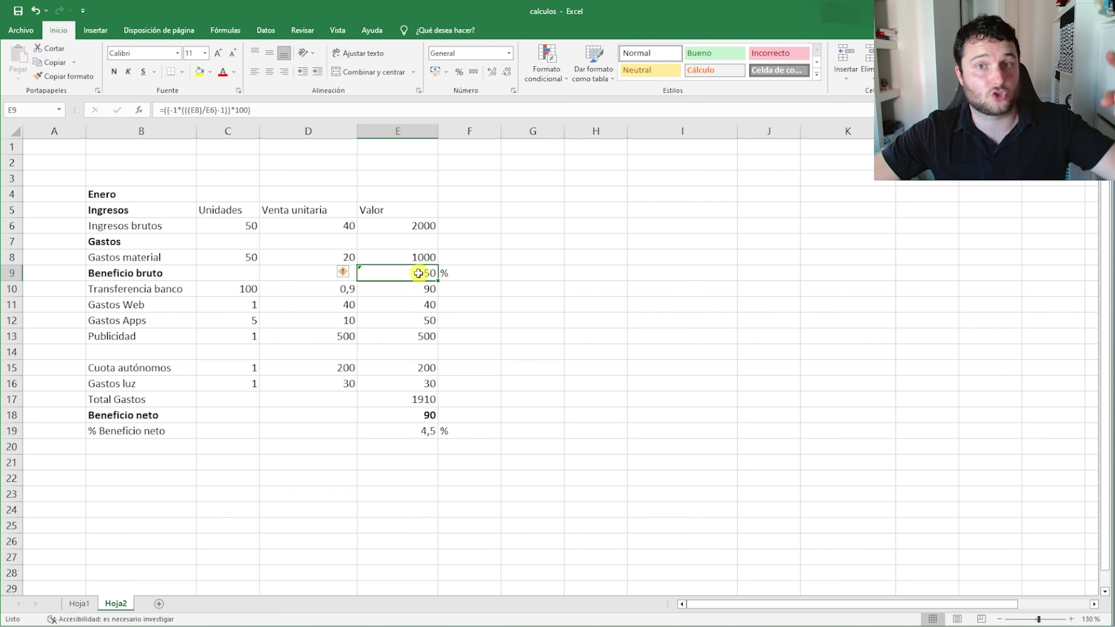
mouse_move(189, 290)
left_mouse_down()
mouse_move(302, 289)
mouse_move(189, 294)
left_mouse_up()
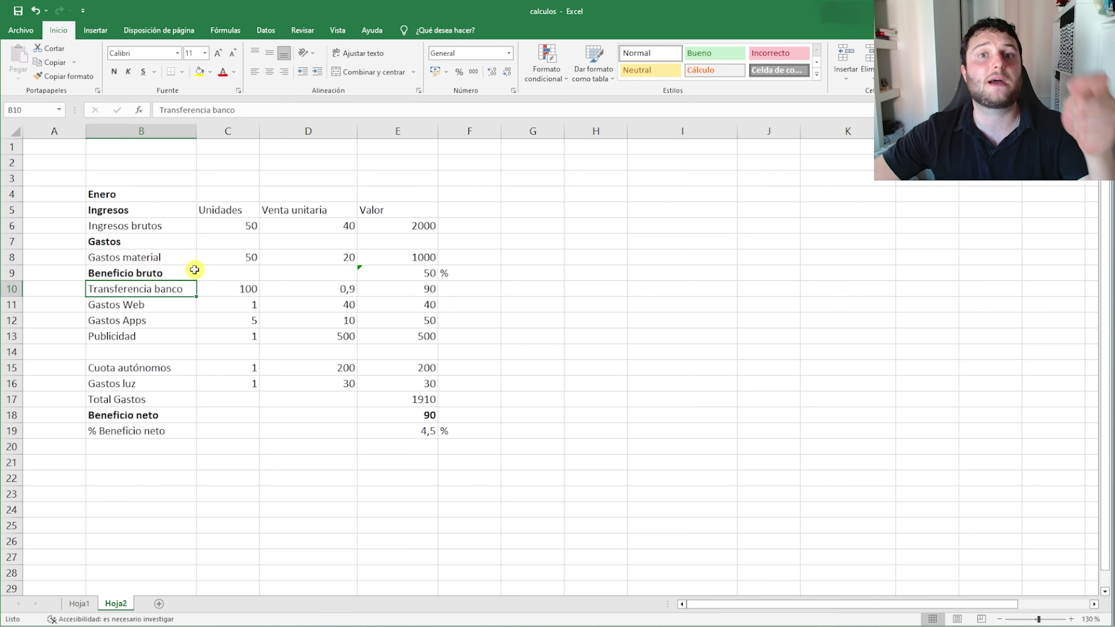
left_click(309, 295)
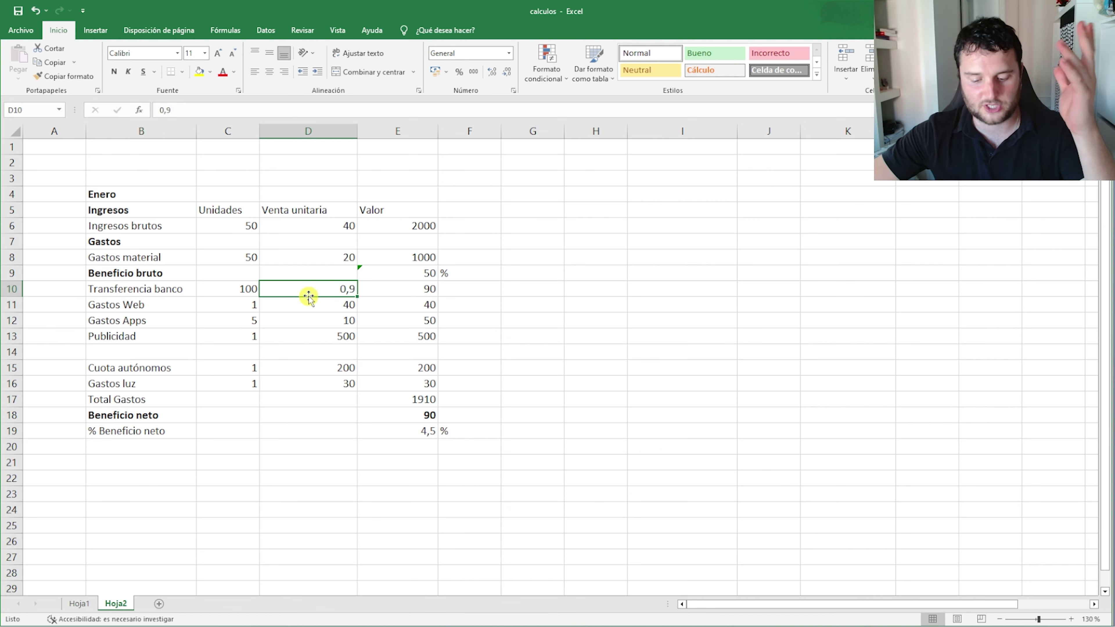
left_click(311, 225)
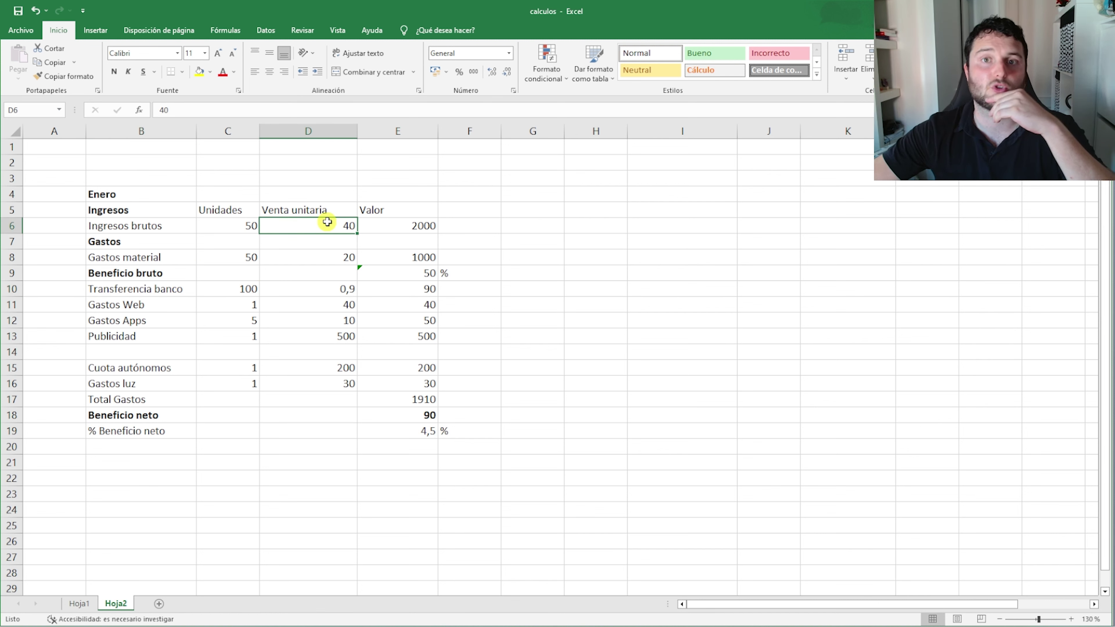
left_click(335, 290)
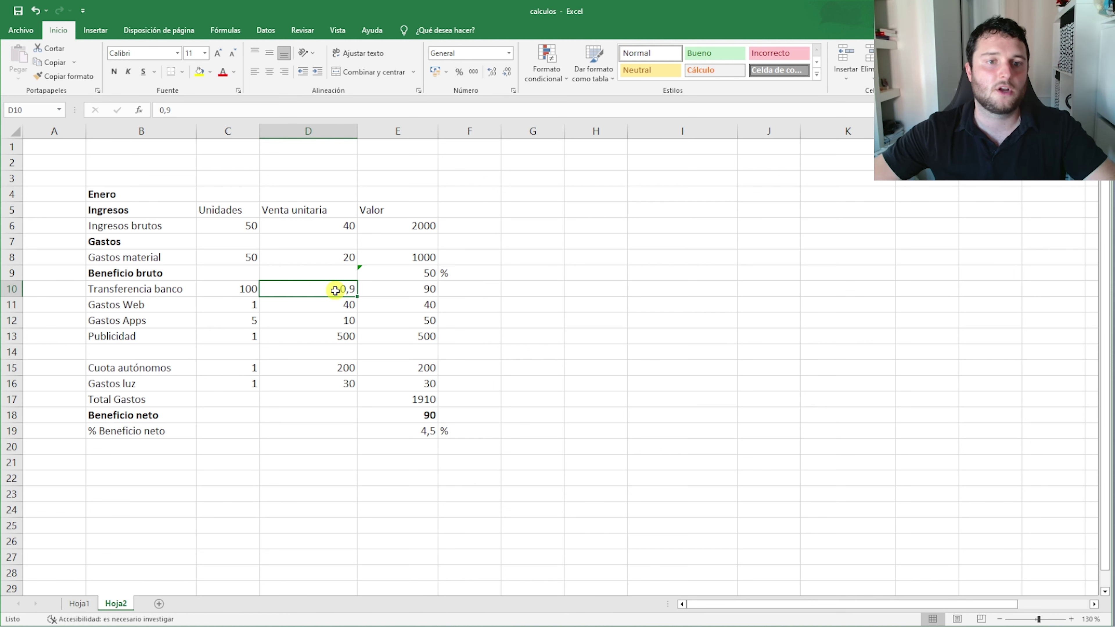
Set the Unidades of Transferencia banco in C10 to 50
left_click(231, 291)
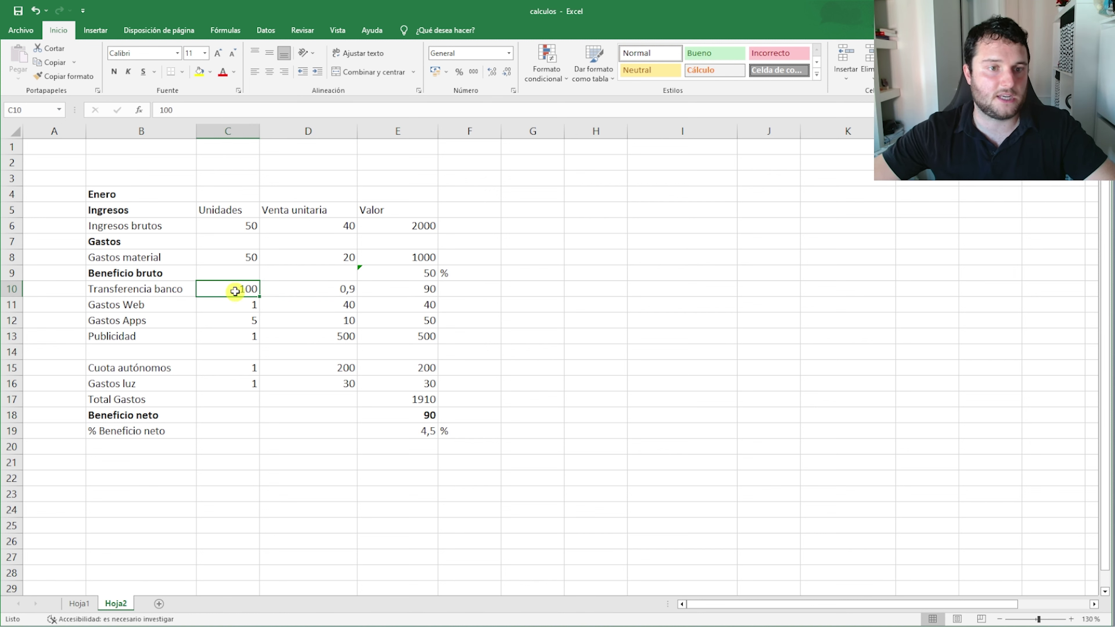
double_click(202, 289)
double_click(198, 288)
type("50")
left_click(236, 351)
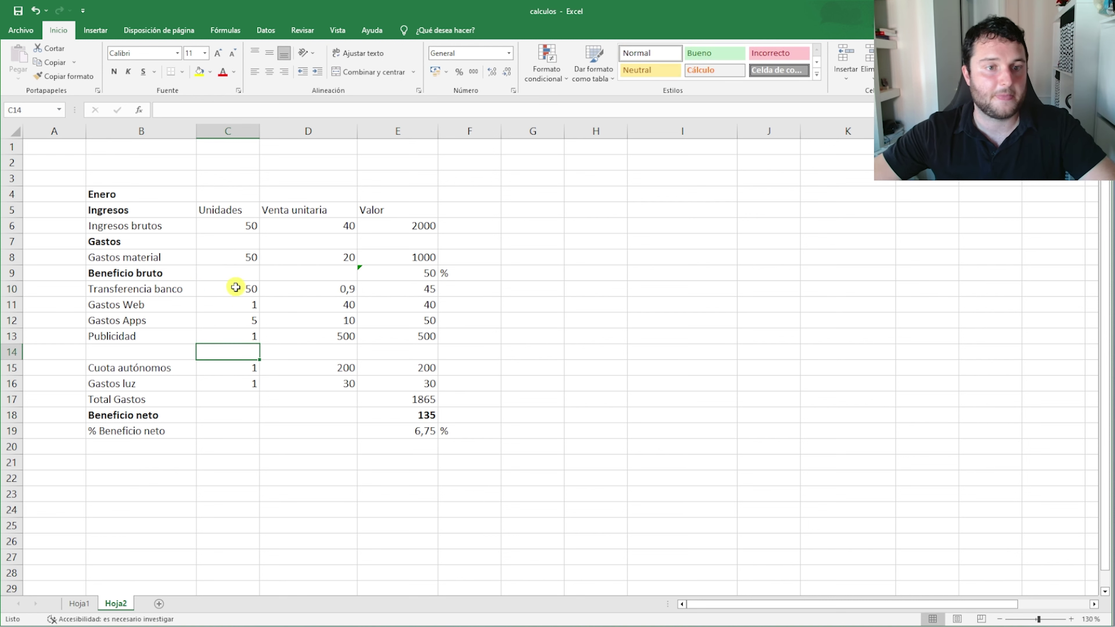
Check the units, unit fee and resulting value of Transferencia banco in row 10
left_click(235, 289)
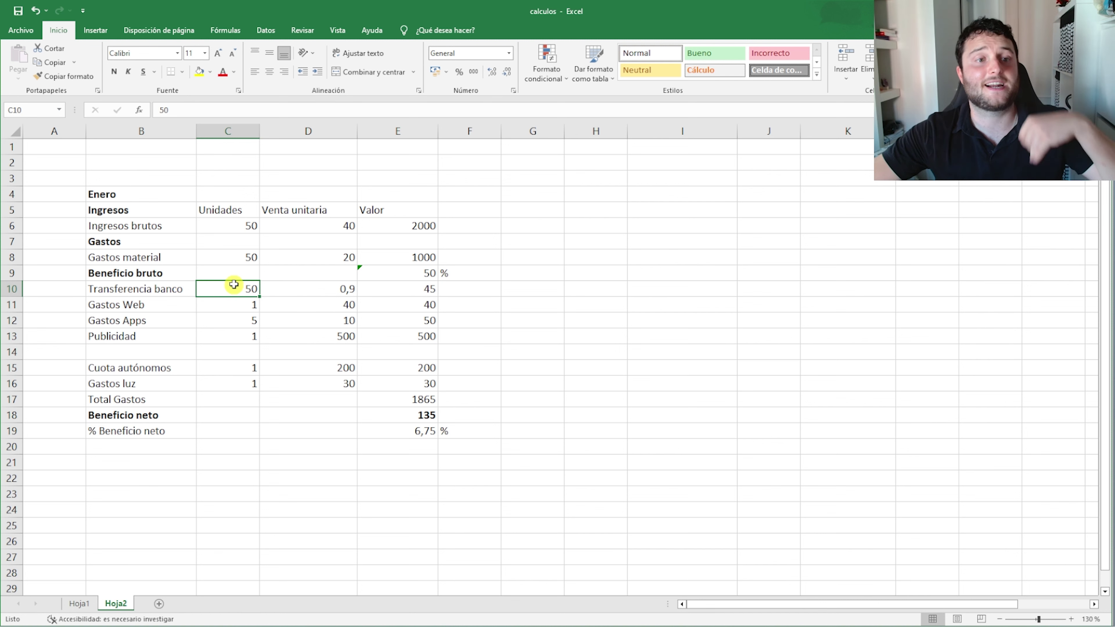
left_click(295, 288)
left_click(234, 288)
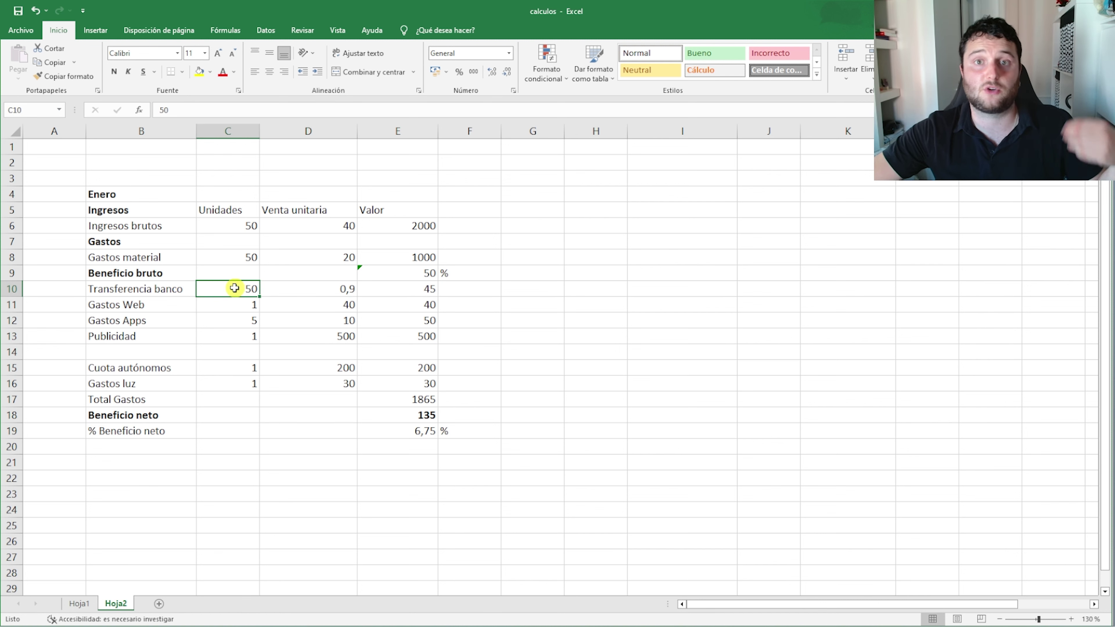
left_click(306, 292)
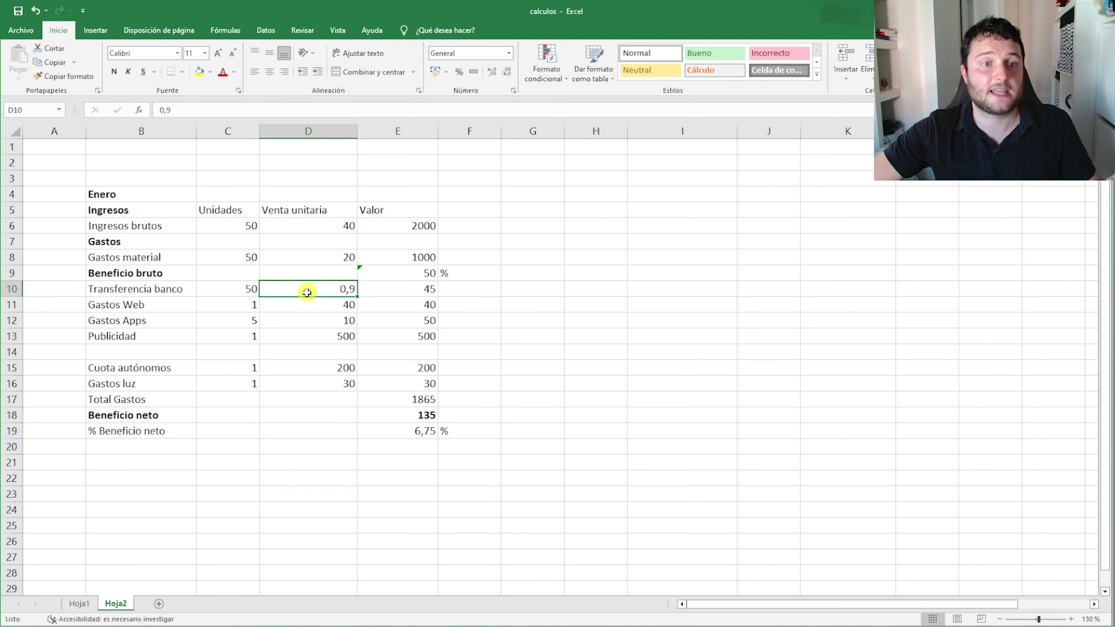
left_click(403, 292)
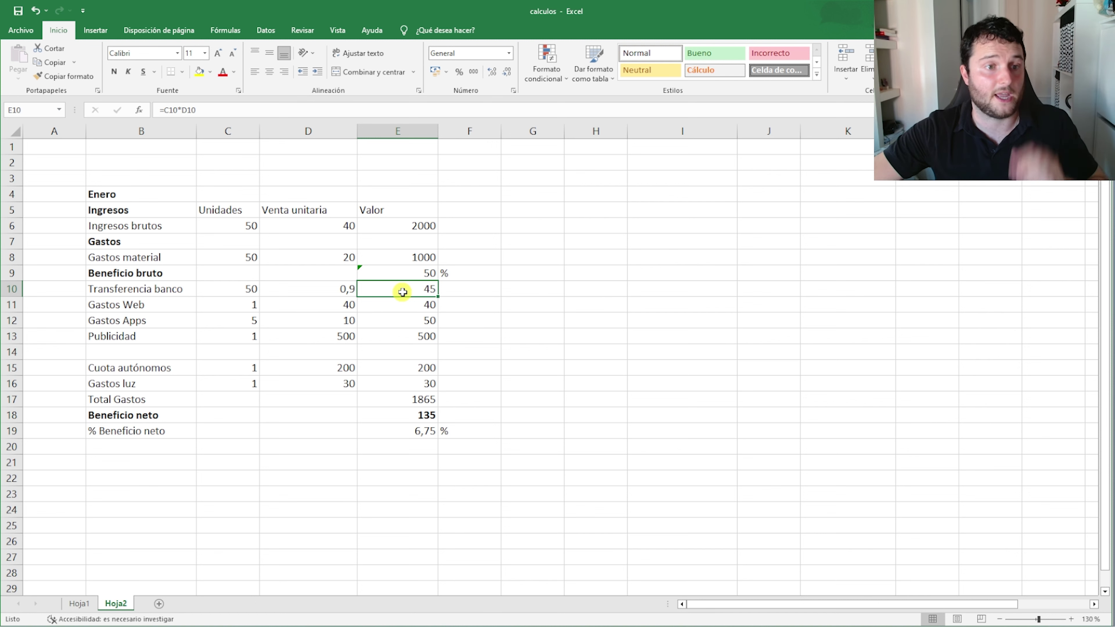
Review the Gastos Web row, checking its units, unit cost and the value formula in E11
left_click_drag(153, 307, 292, 308)
left_click(291, 313)
left_click_drag(194, 304, 321, 309)
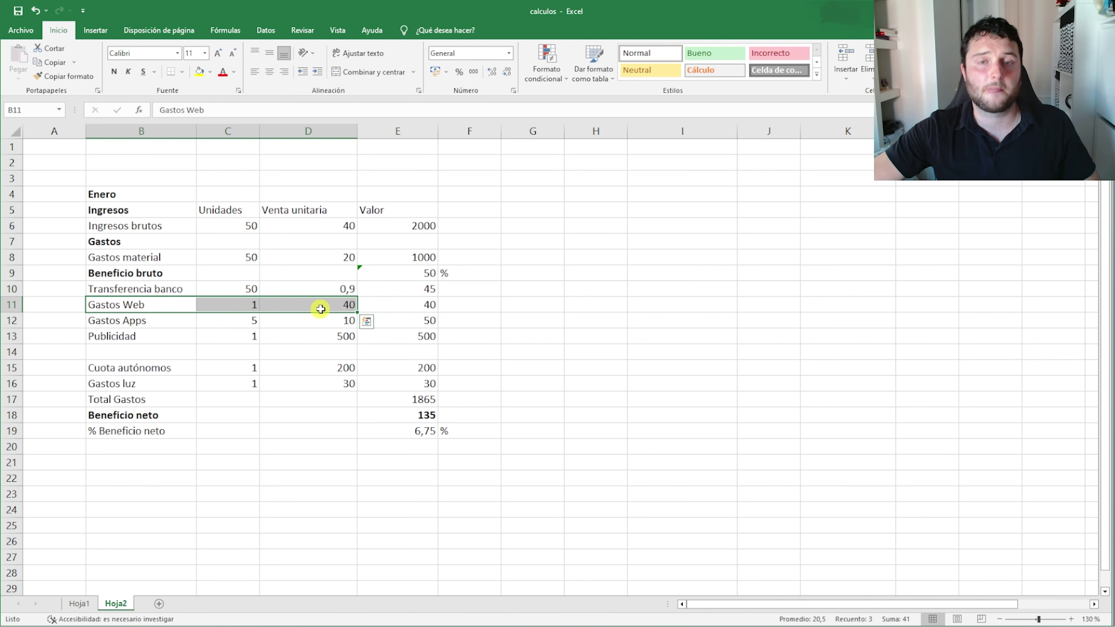
left_click(319, 319)
left_click_drag(373, 306, 209, 306)
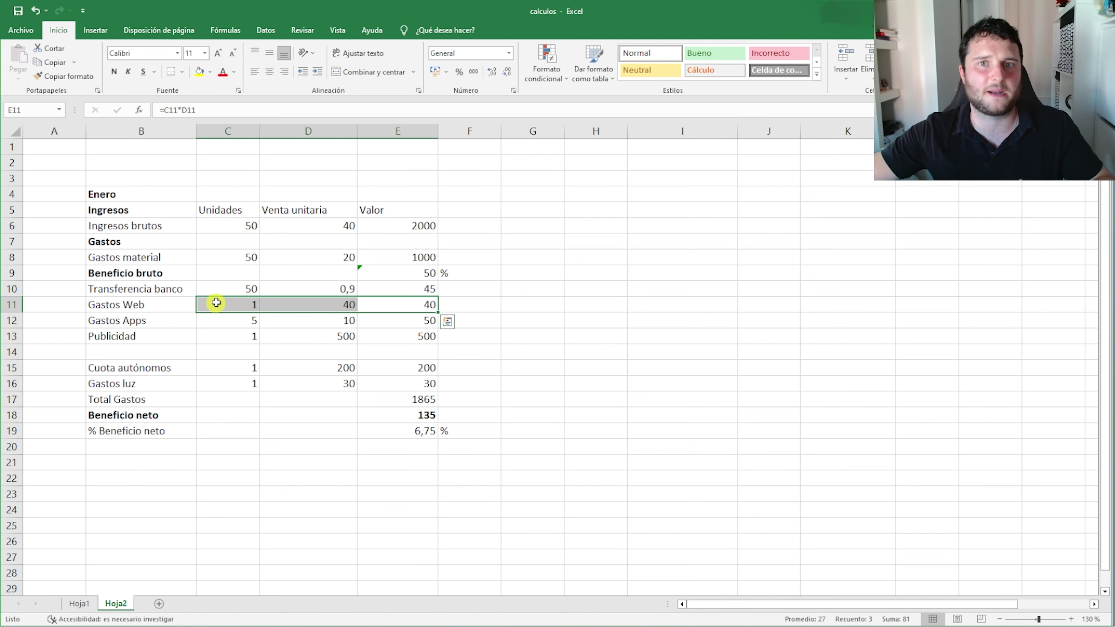
left_click_drag(165, 305, 406, 307)
left_click(503, 298)
left_click(241, 301)
left_click(306, 302)
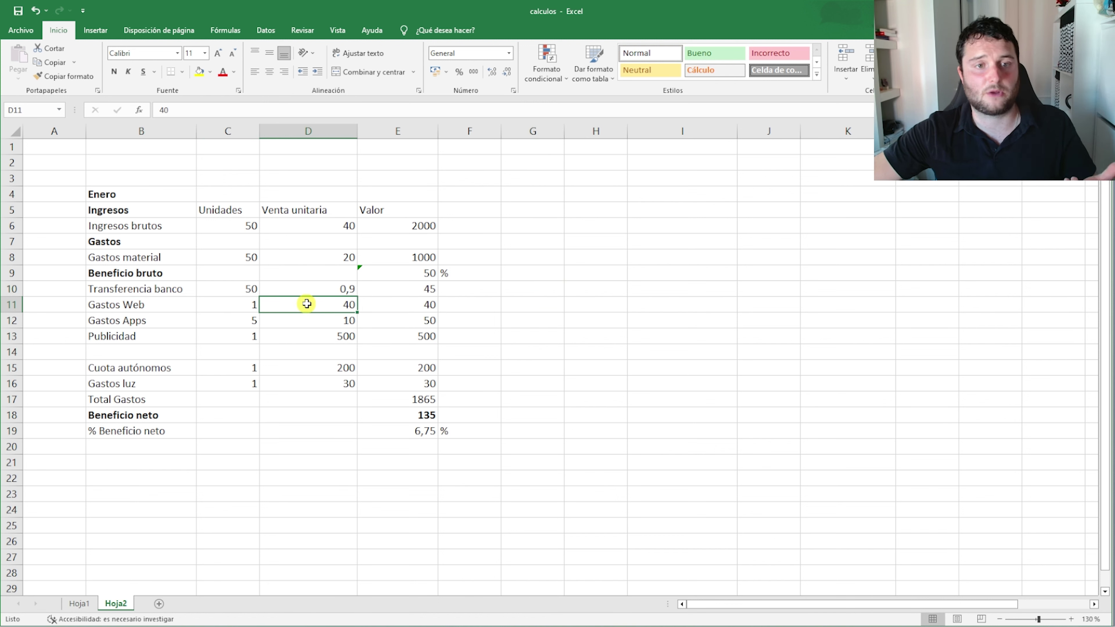
left_click(393, 303)
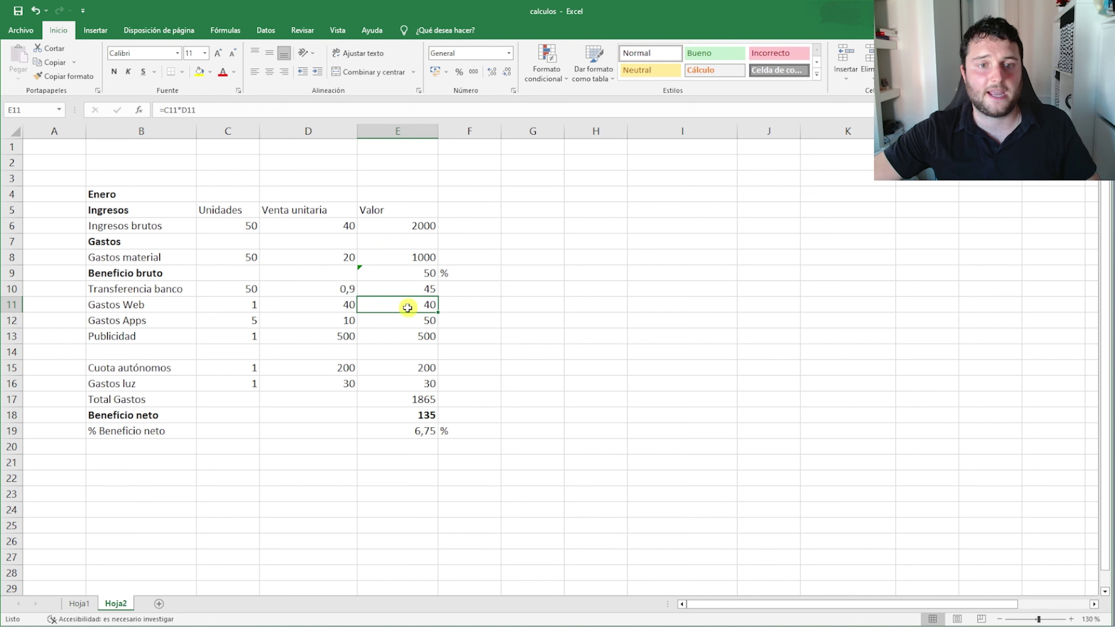
Review the Gastos Apps row, checking the number of apps, the cost per app and the value formula in E12
left_click(178, 321)
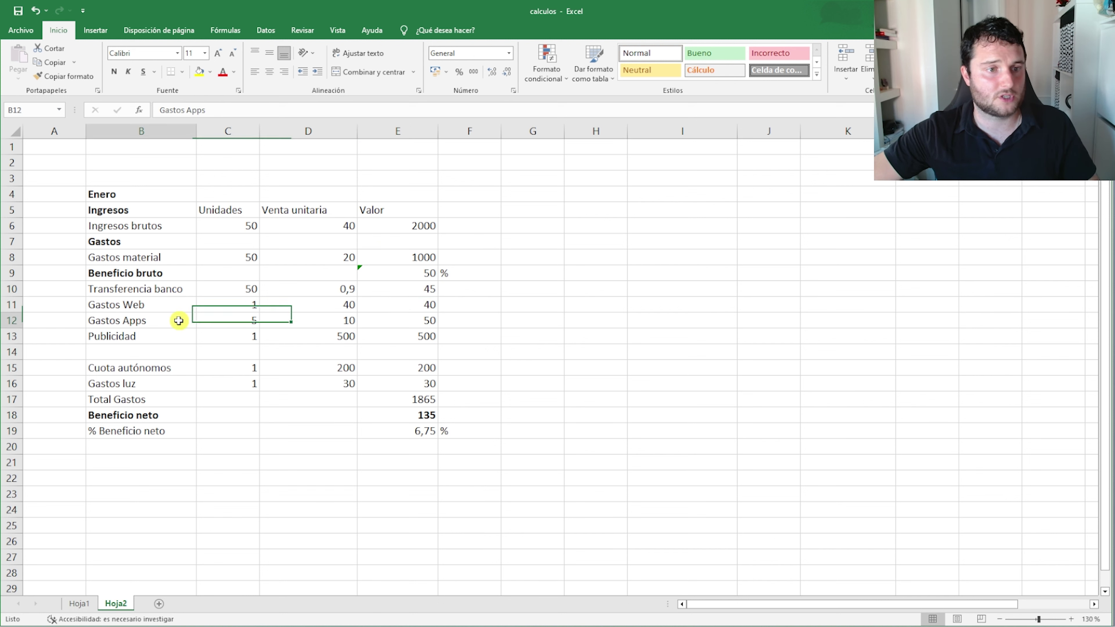
left_click_drag(116, 319, 398, 321)
left_click(533, 336)
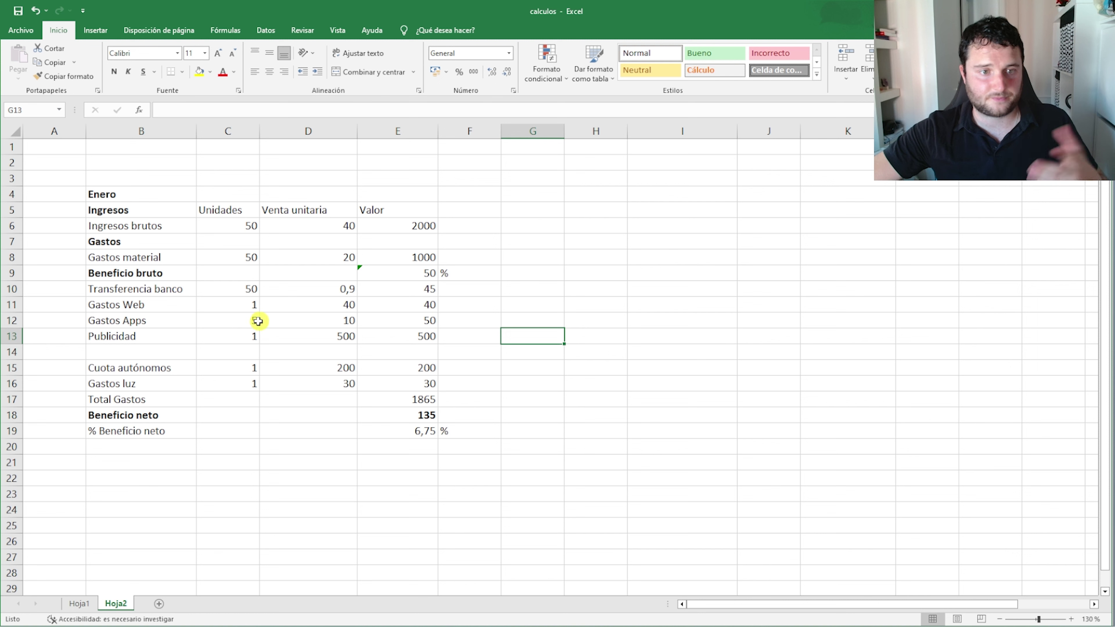
left_click(258, 322)
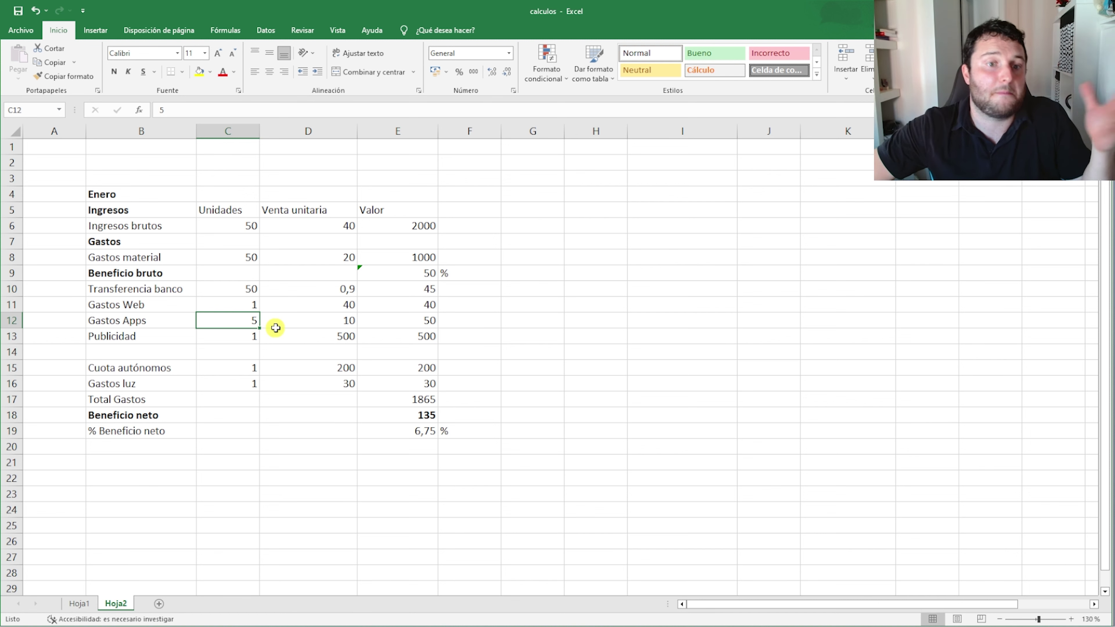
left_click(325, 318)
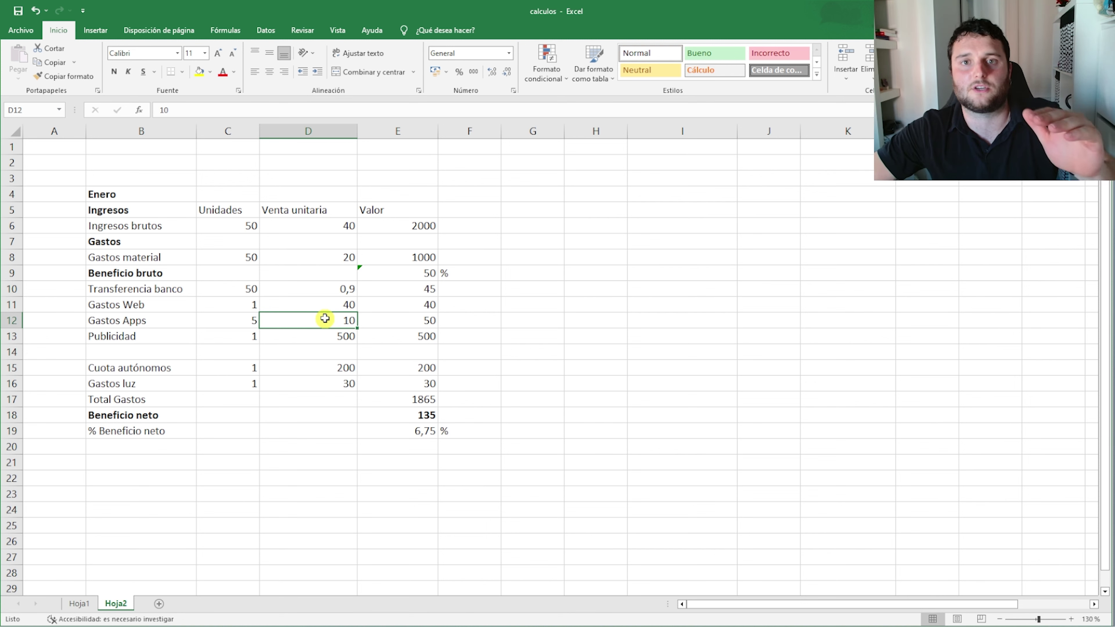
left_click(330, 336)
left_click(321, 325)
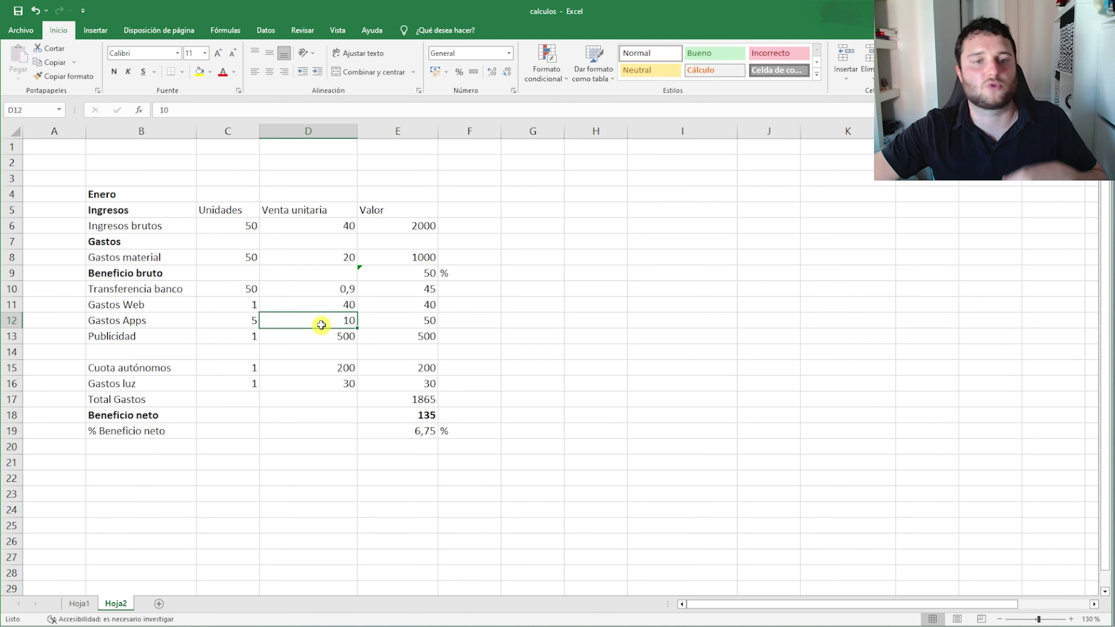
left_click(249, 321)
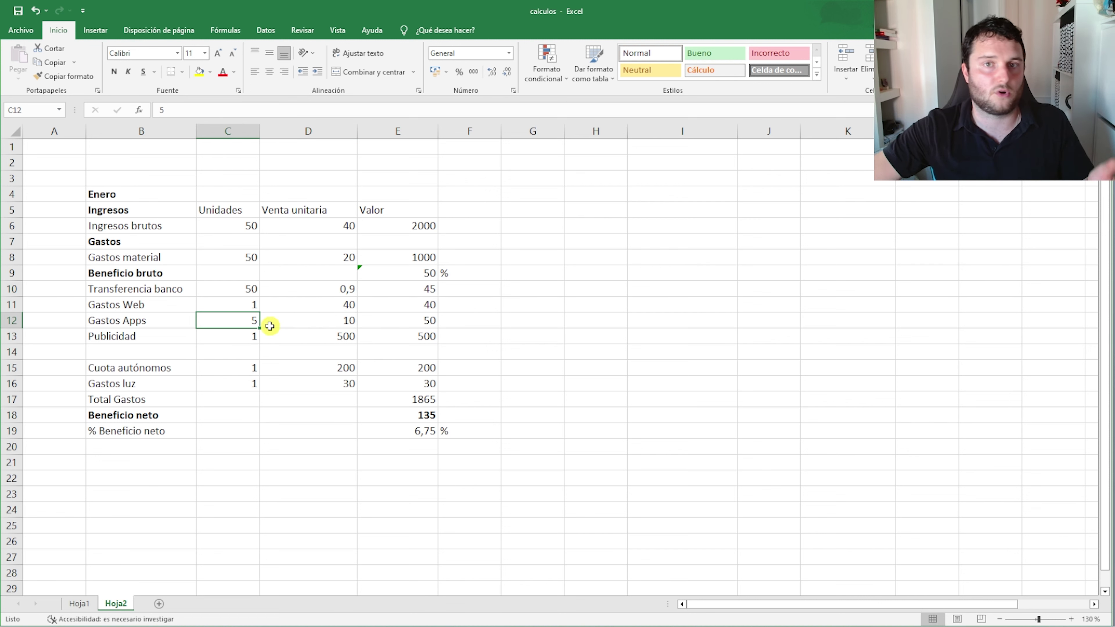
left_click(395, 325)
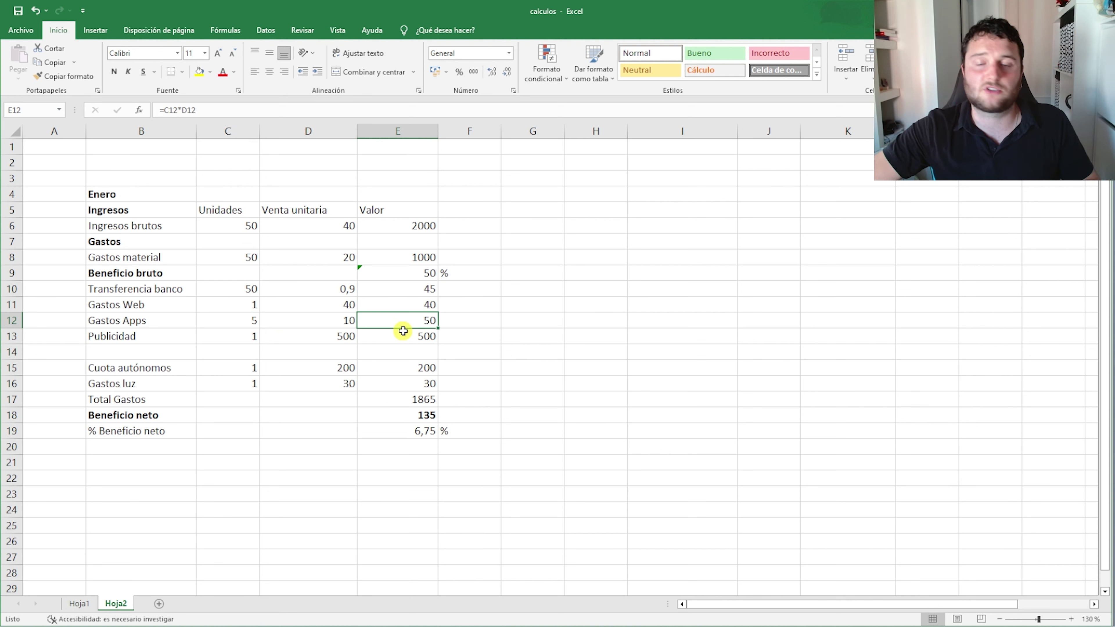
Examine the Publicidad row, checking the advertising cost in D13 and its value formula in E13
left_click_drag(179, 335, 332, 333)
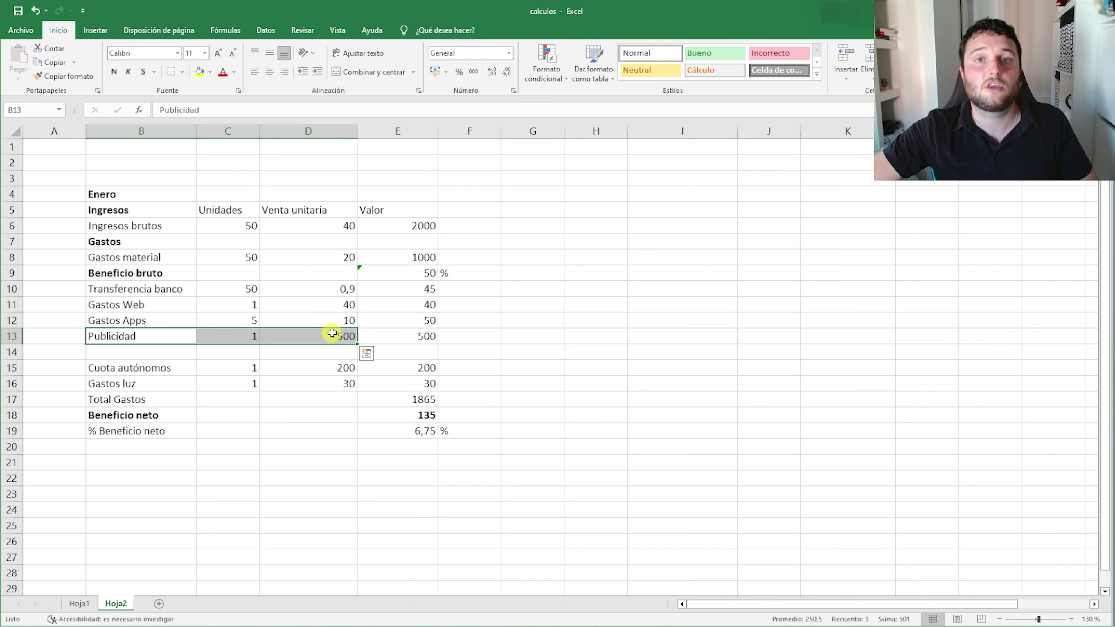
left_click(386, 334)
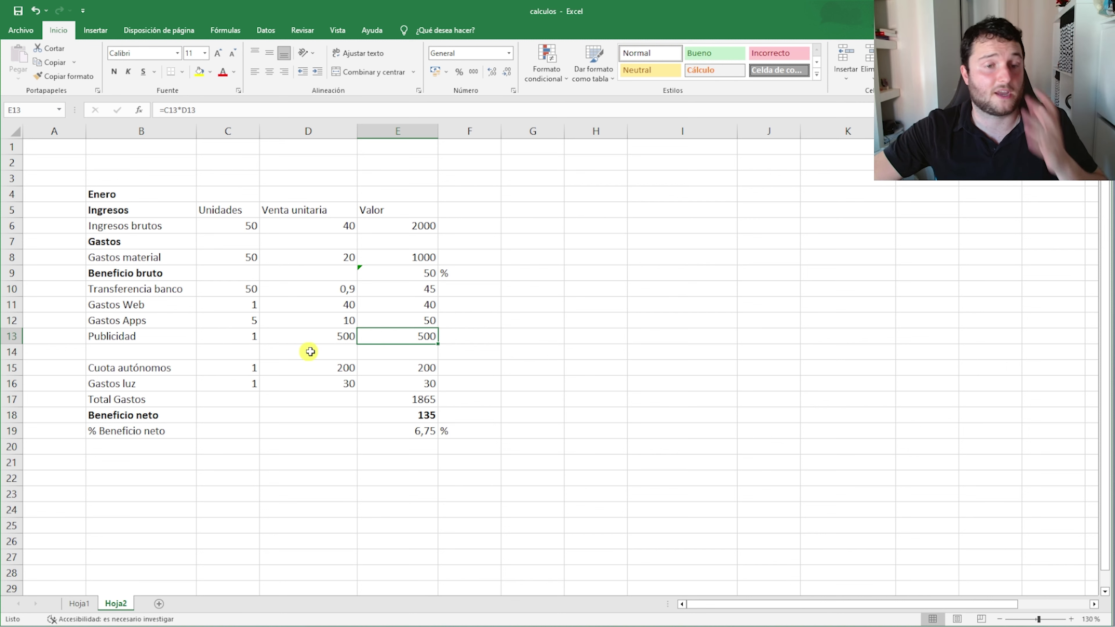
left_click(312, 337)
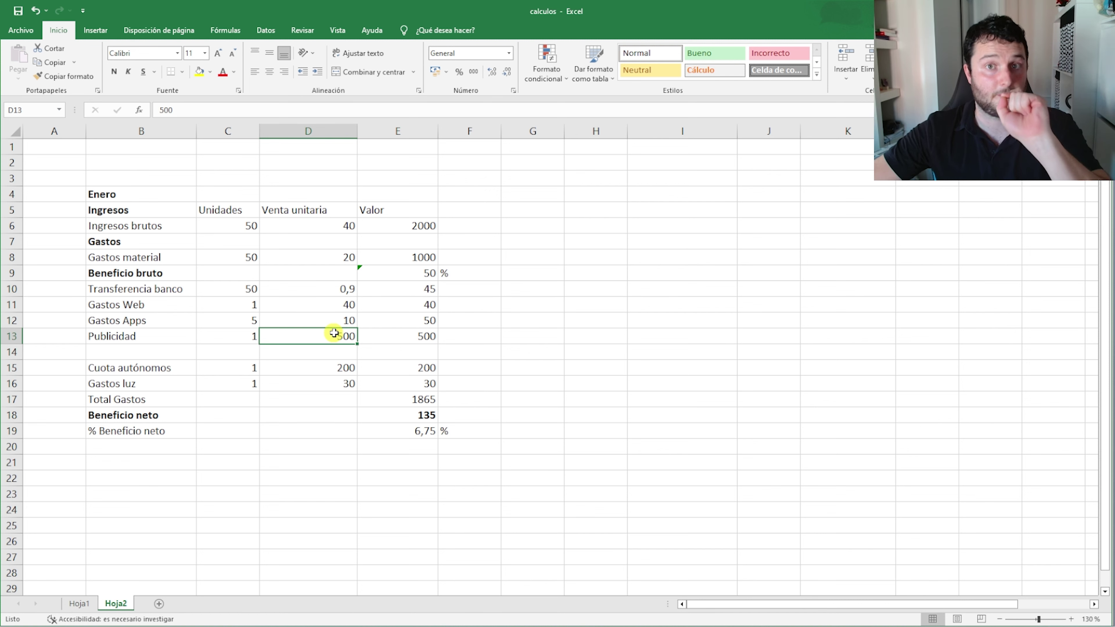
mouse_move(324, 334)
left_mouse_down()
mouse_move(316, 353)
mouse_move(311, 334)
left_mouse_up()
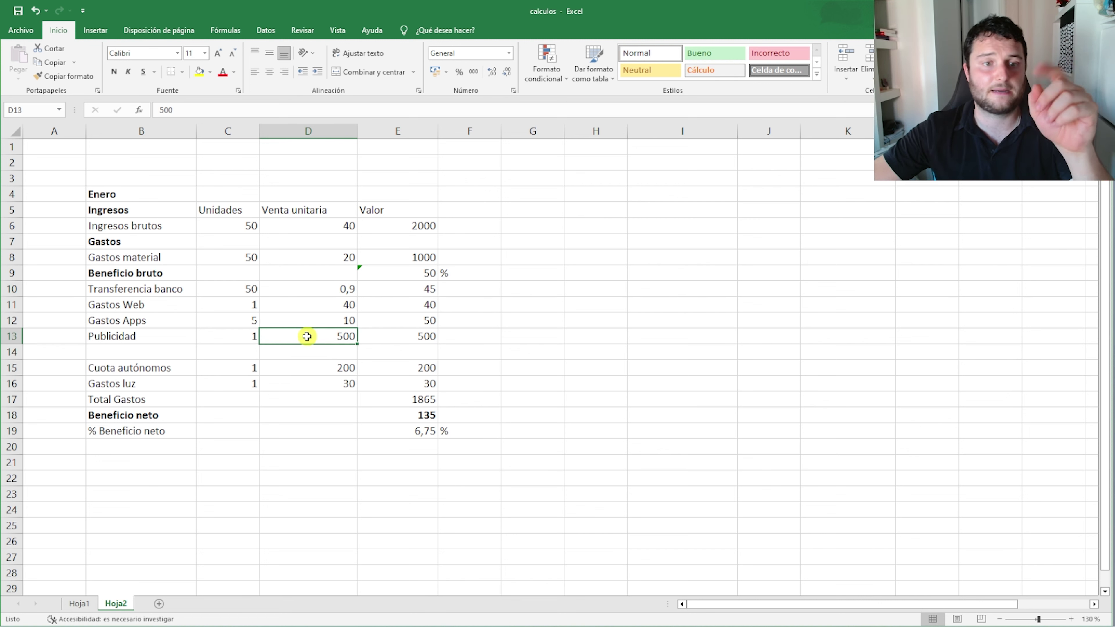
left_click(401, 339)
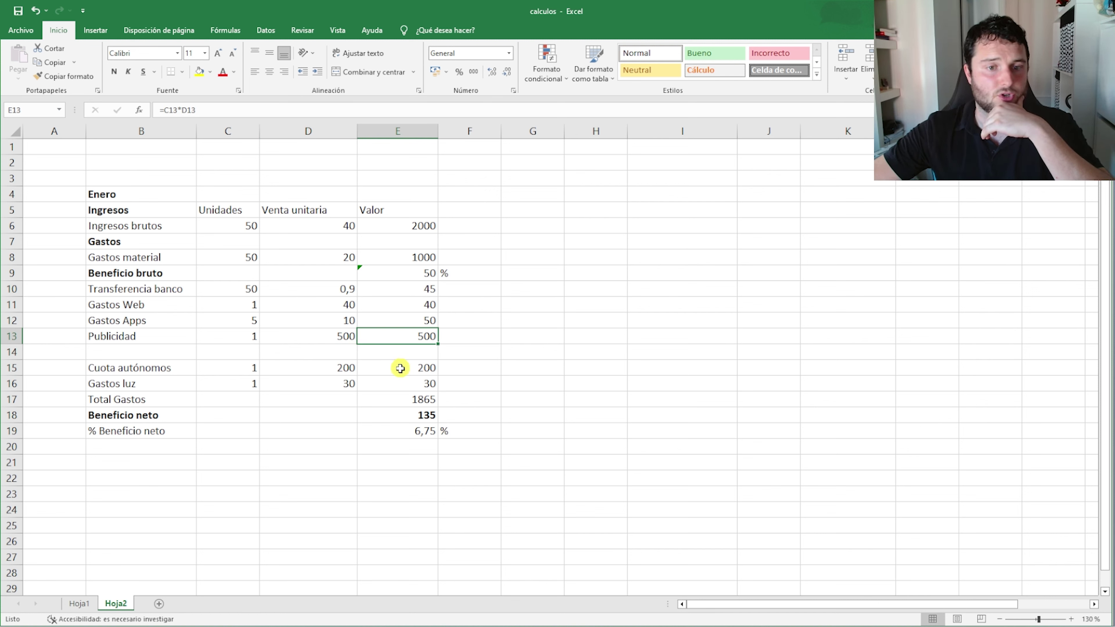
Review the fixed expenses Cuota autónomos and Gastos luz, checking their costs and values in rows 15 and 16
left_click(370, 371)
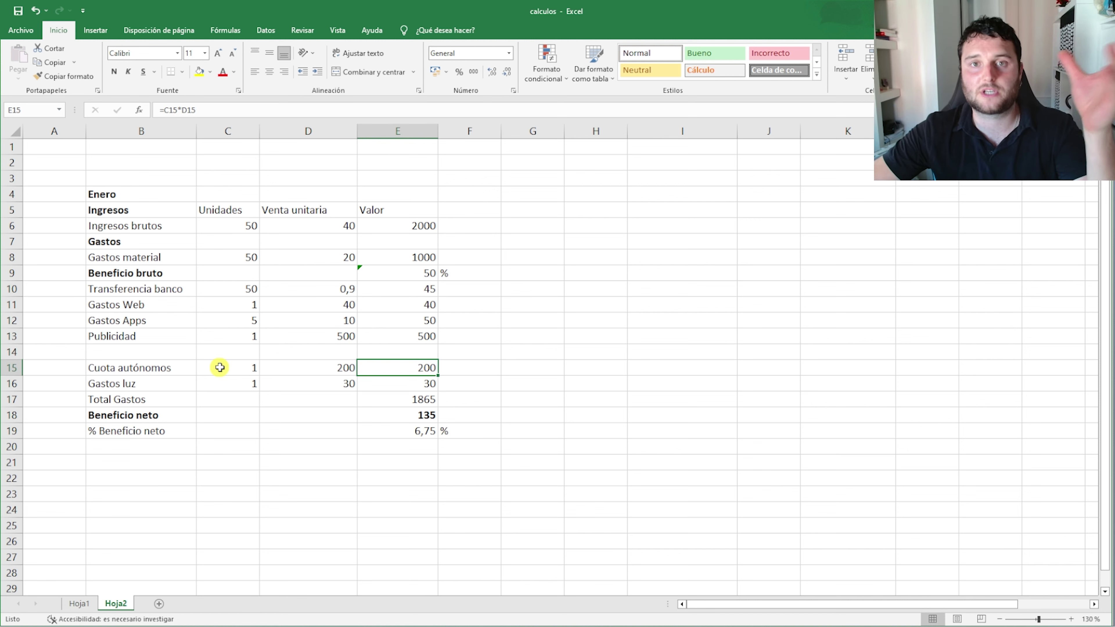
left_click(323, 368)
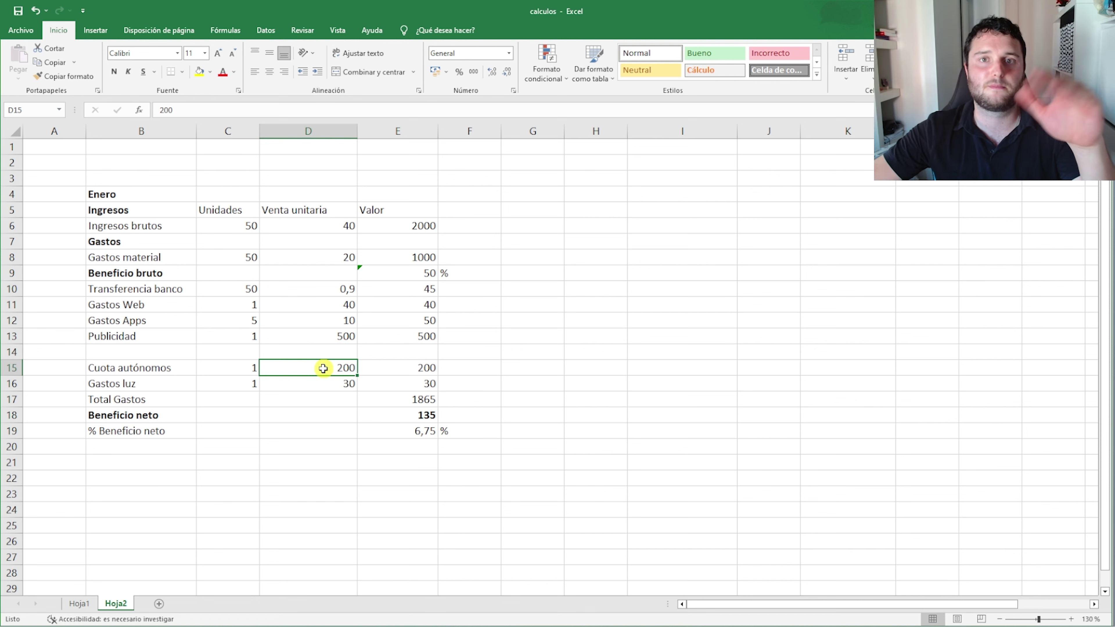
left_click(401, 374)
left_click_drag(181, 387, 390, 381)
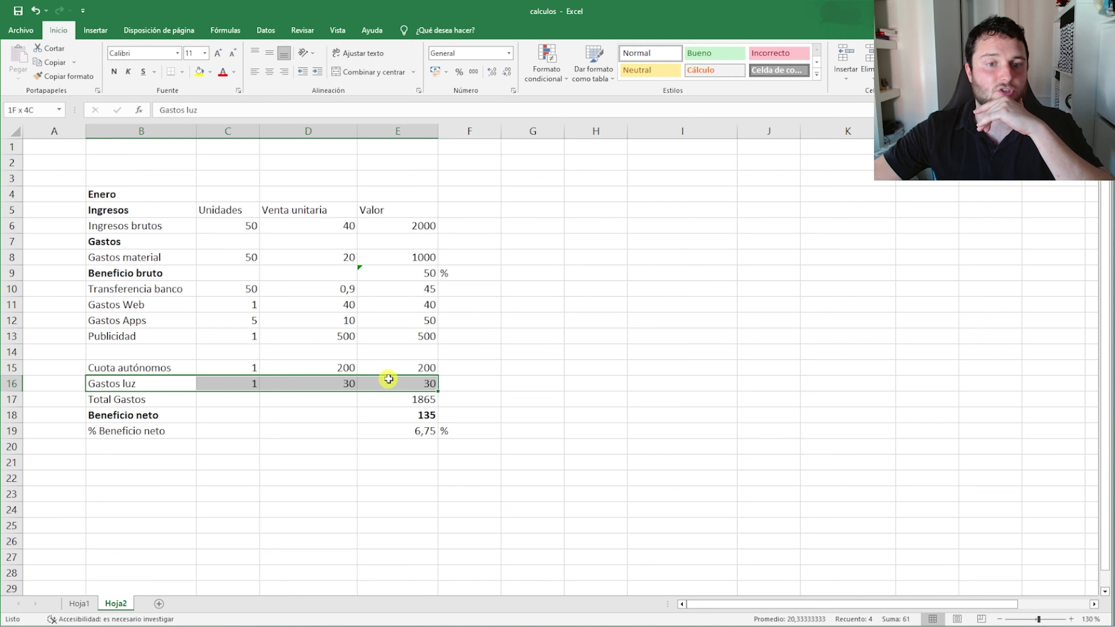
left_click(510, 389)
left_click(402, 388)
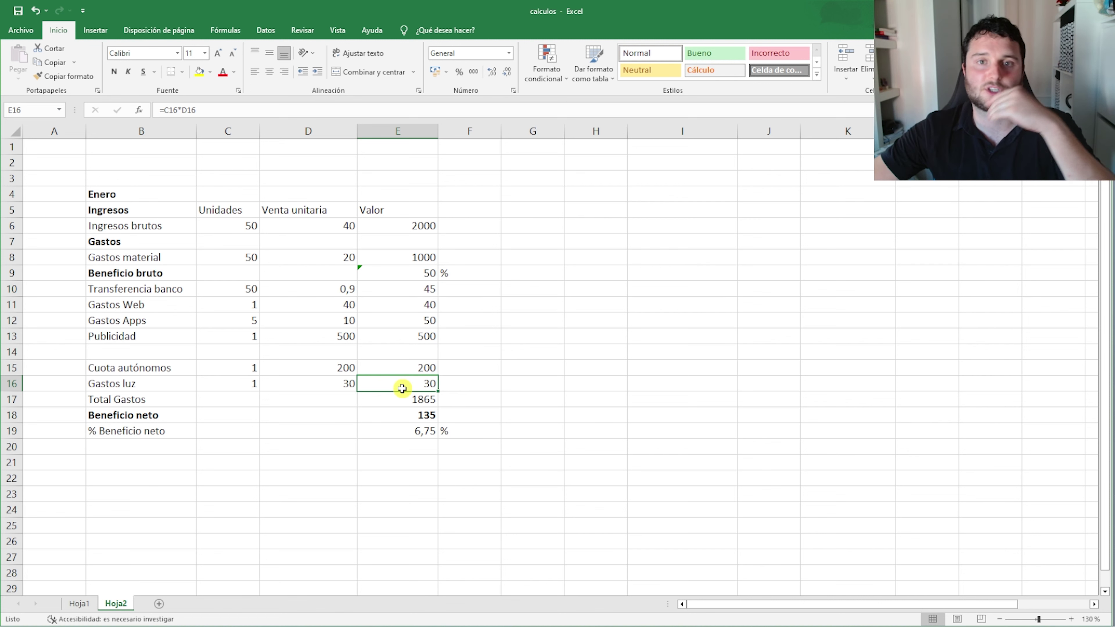
Examine the Total Gastos formula in E17, checking which expense ranges it sums
left_click(395, 396)
double_click(395, 396)
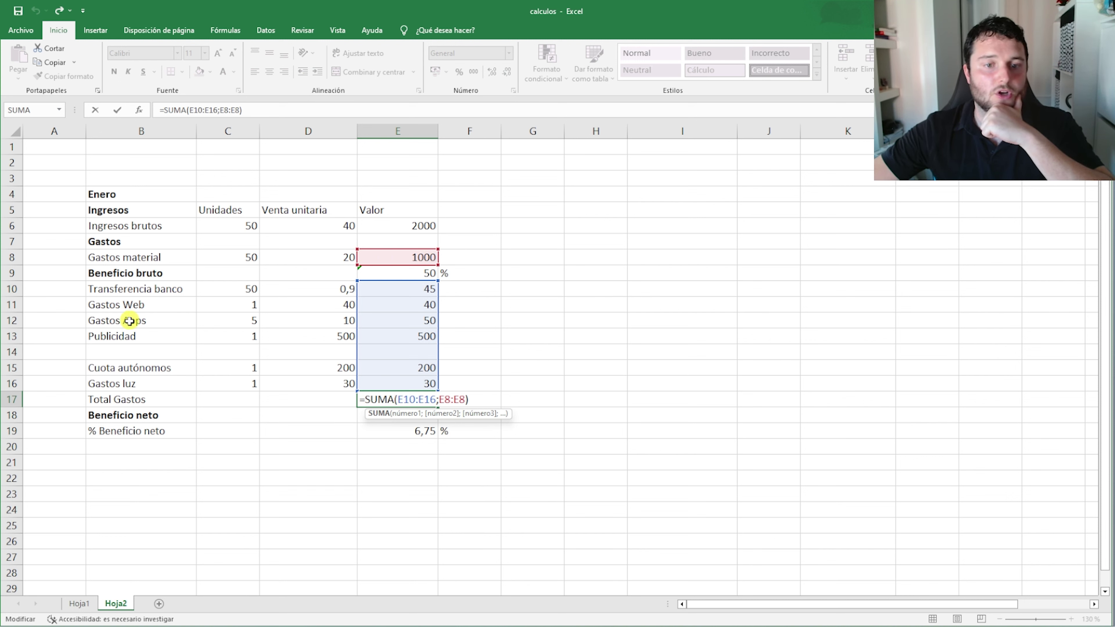
left_click(511, 352)
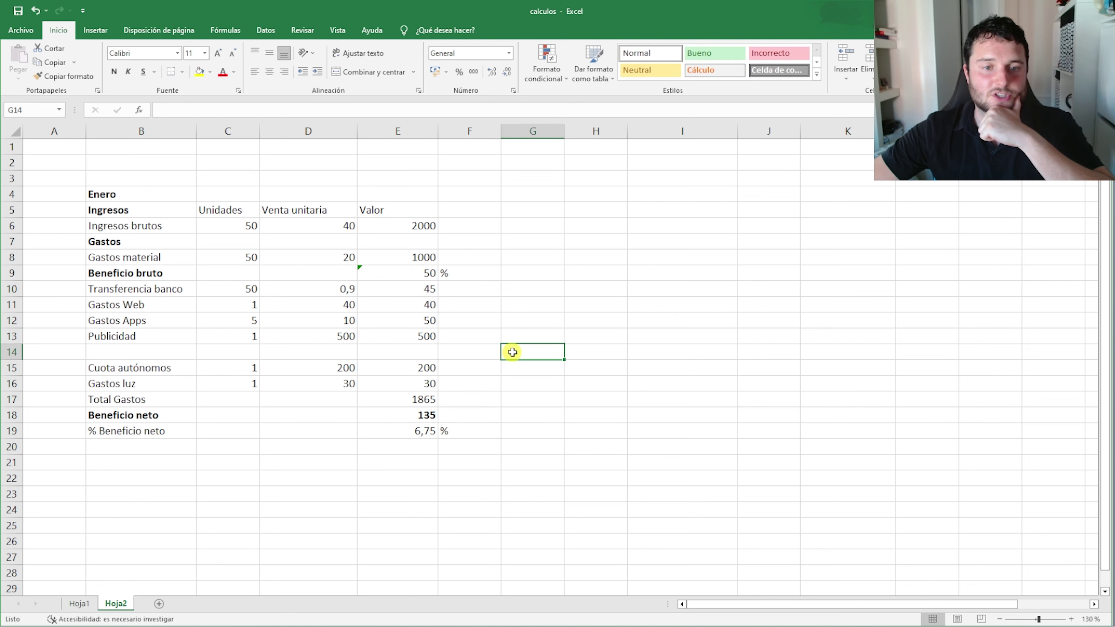
left_click(428, 398)
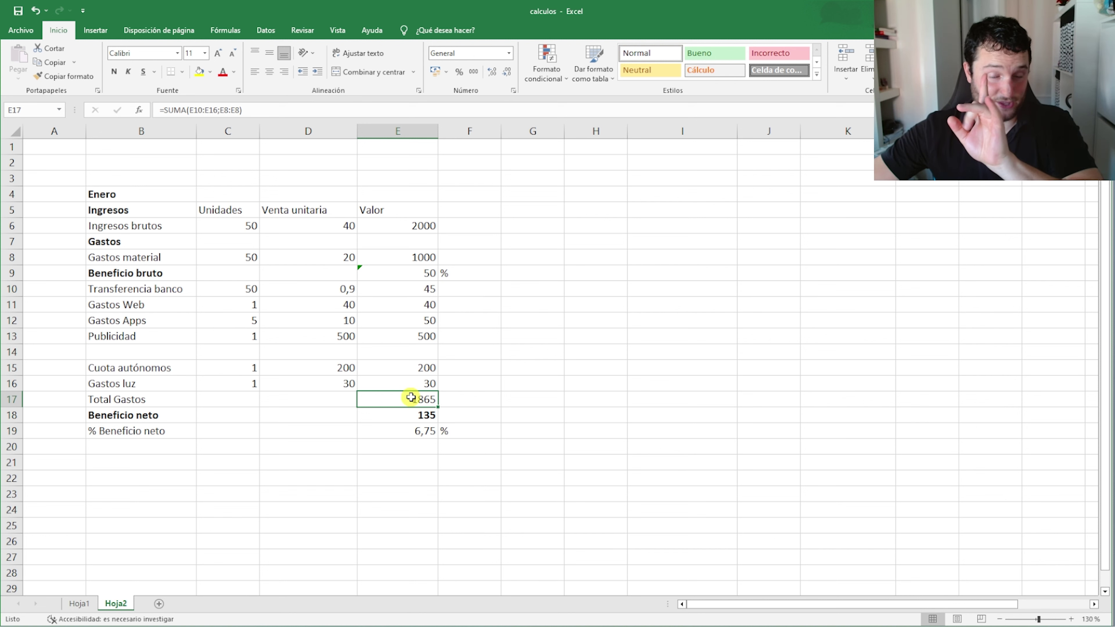
Review the Beneficio neto formula in E18 and compare its percentage in row 19 with the Beneficio bruto percentage in row 9
left_click(415, 416)
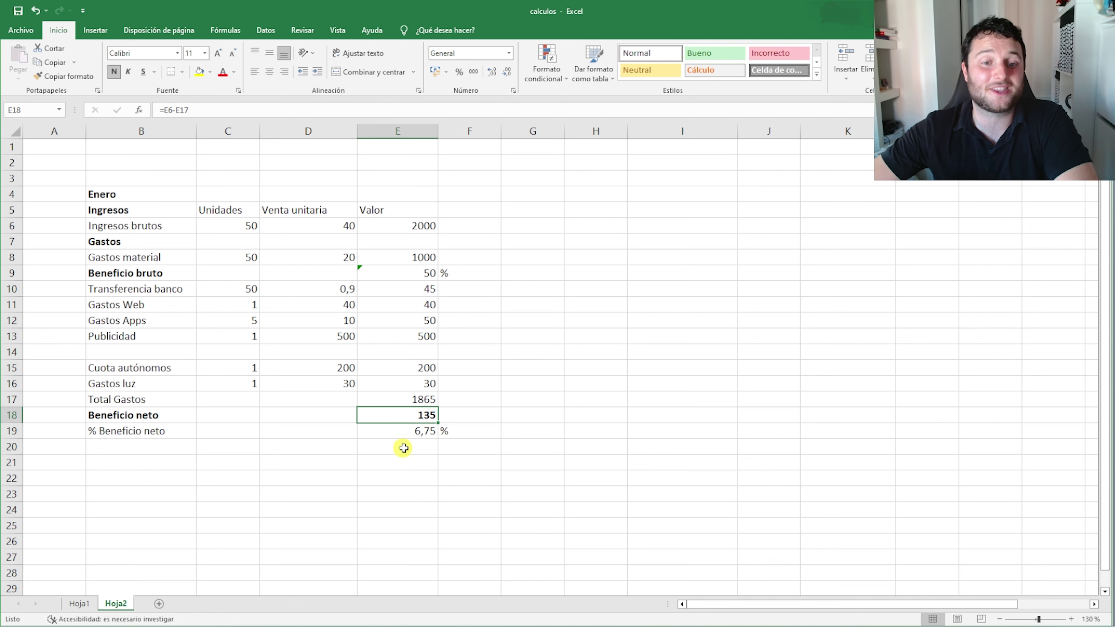
left_click_drag(441, 429, 409, 431)
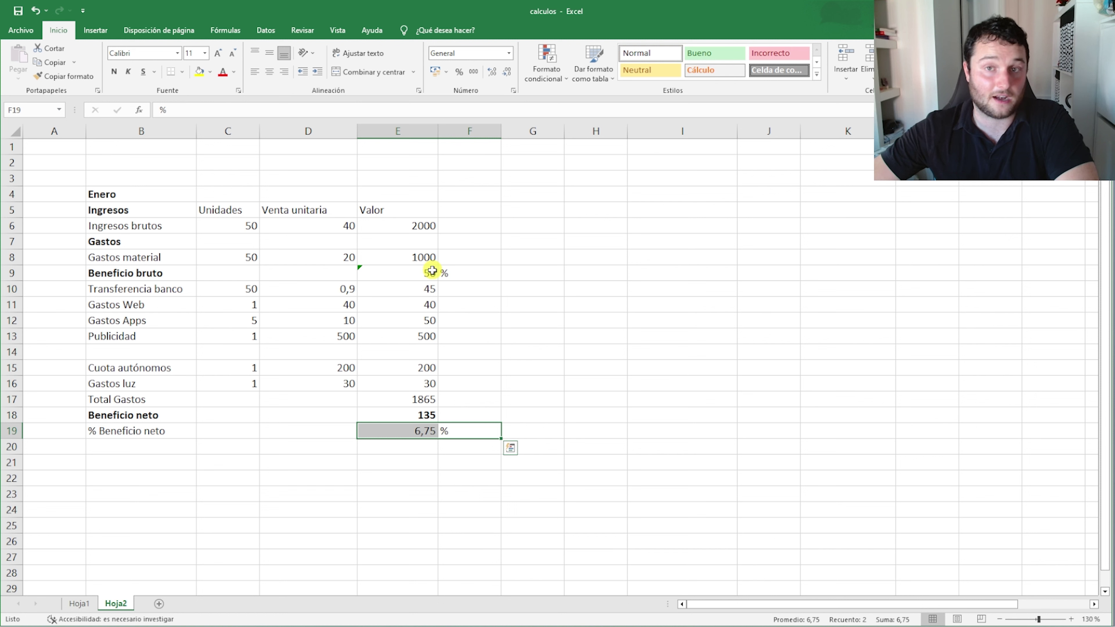
left_click_drag(443, 274, 183, 271)
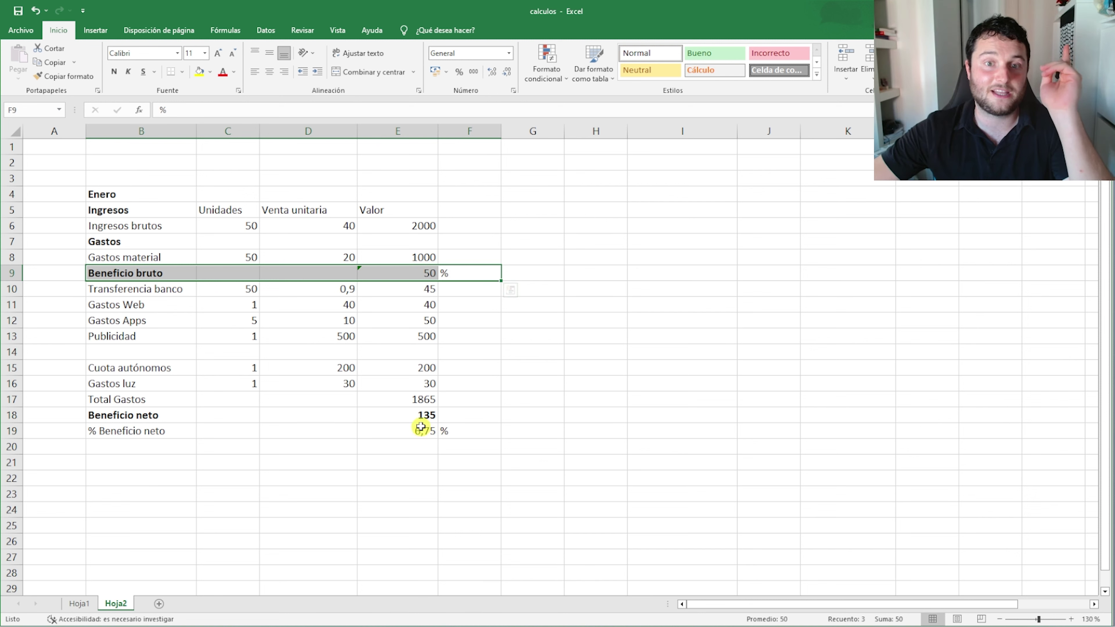
left_click(404, 431)
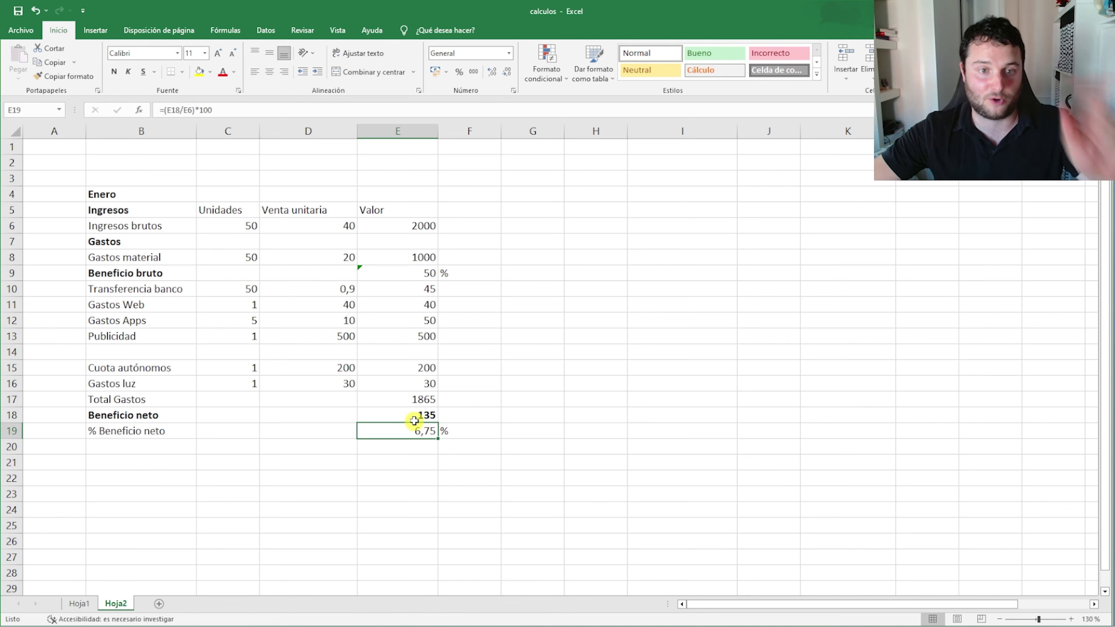
Check the unit sale price in D6 and the gross profit formula in E9
left_click(350, 226)
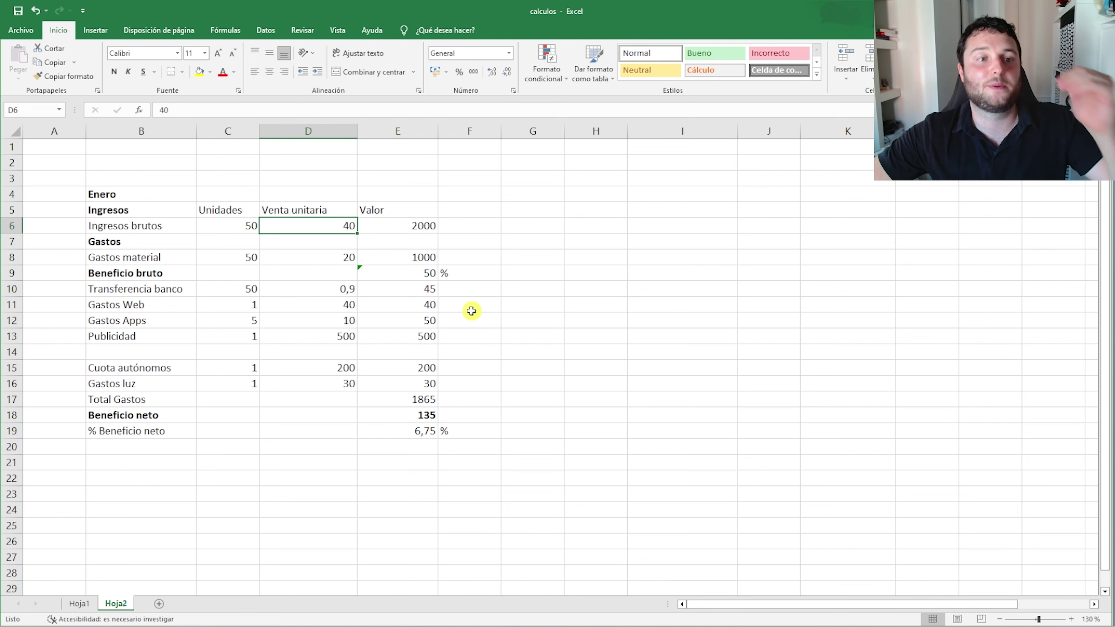
left_click(391, 276)
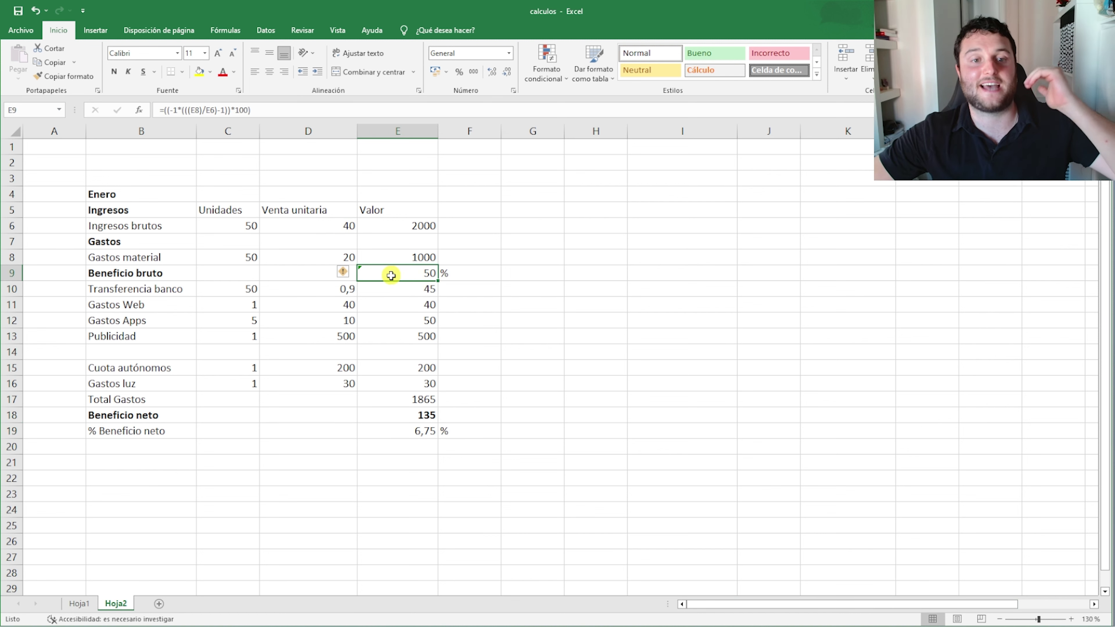
left_click(548, 306)
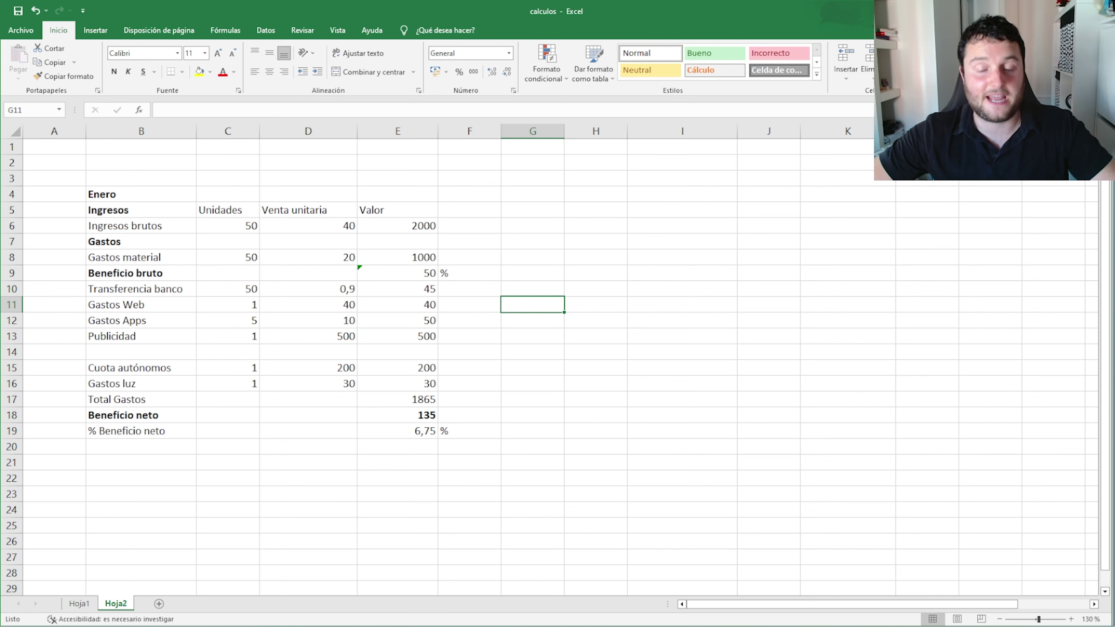
Switch to the Shopify product page, set the test product's price to 50 € and highlight its recalculated margin
mouse_move(729, 625)
left_click(731, 579)
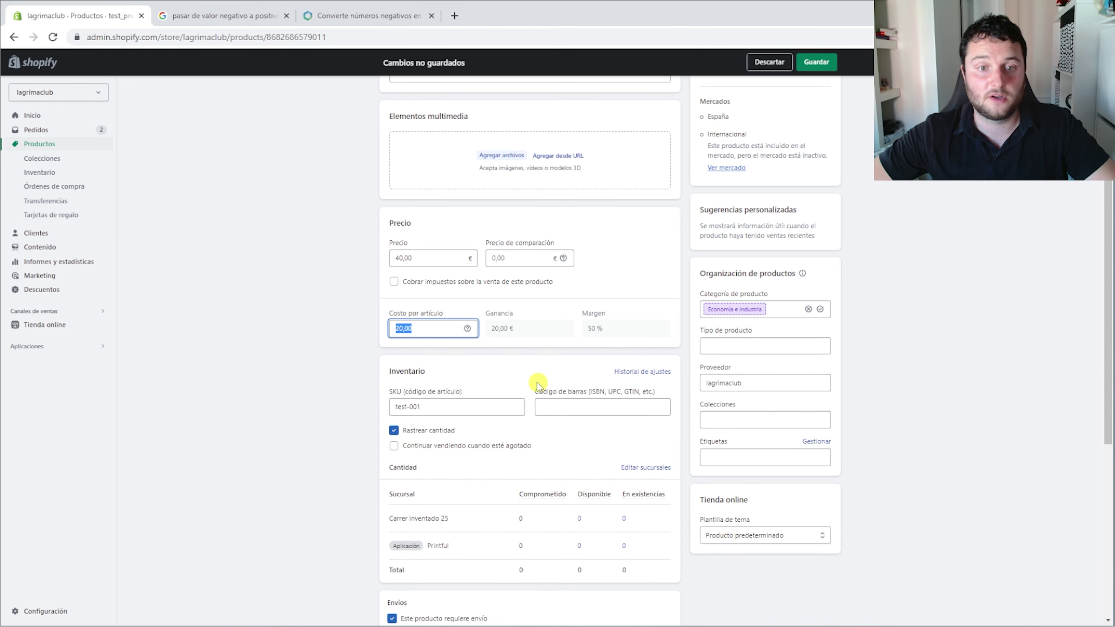
left_click(402, 257)
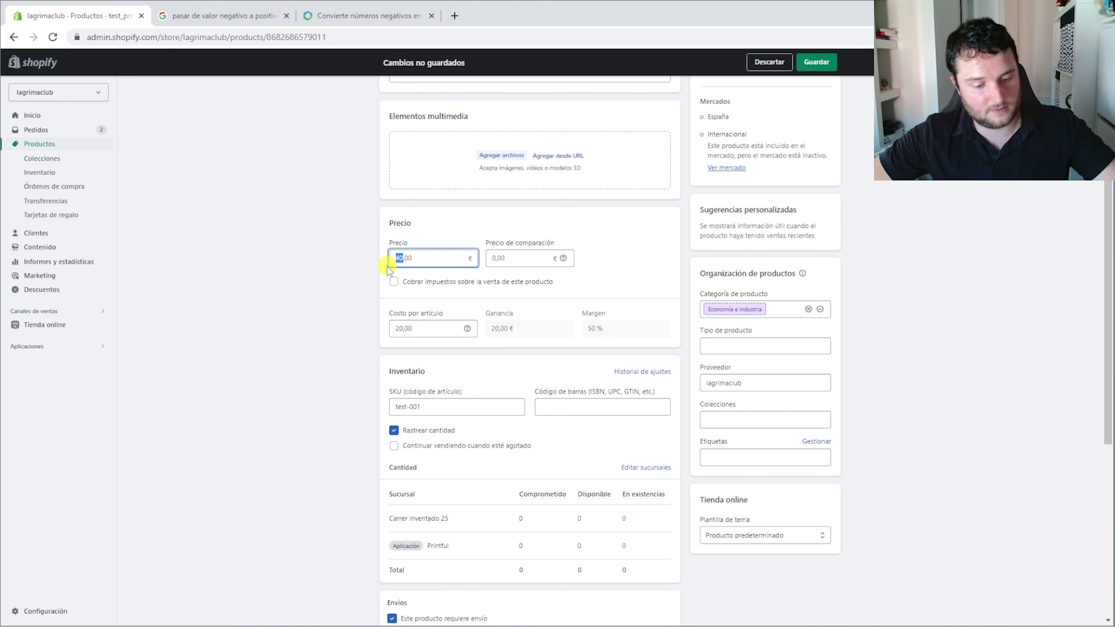
type("50")
left_click(361, 275)
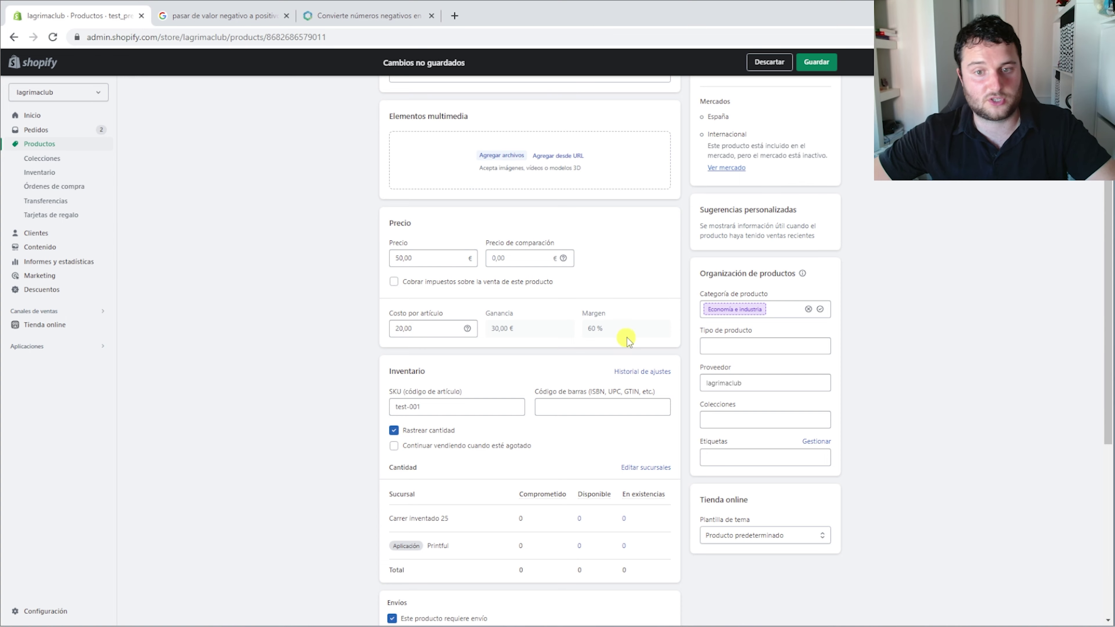
mouse_move(604, 329)
left_mouse_down()
mouse_move(578, 331)
mouse_move(587, 333)
left_mouse_up()
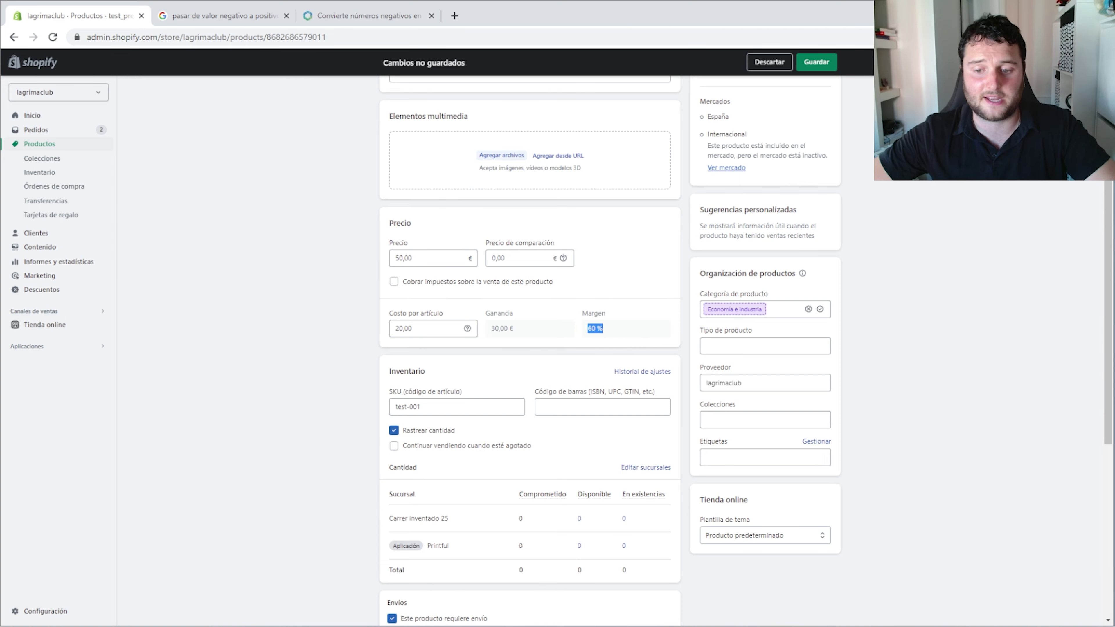
Switch back to the Excel sheet and set the unit sale price of Ingresos brutos in D6 to 50
key("alt+Tab")
left_click(349, 226)
double_click(351, 226)
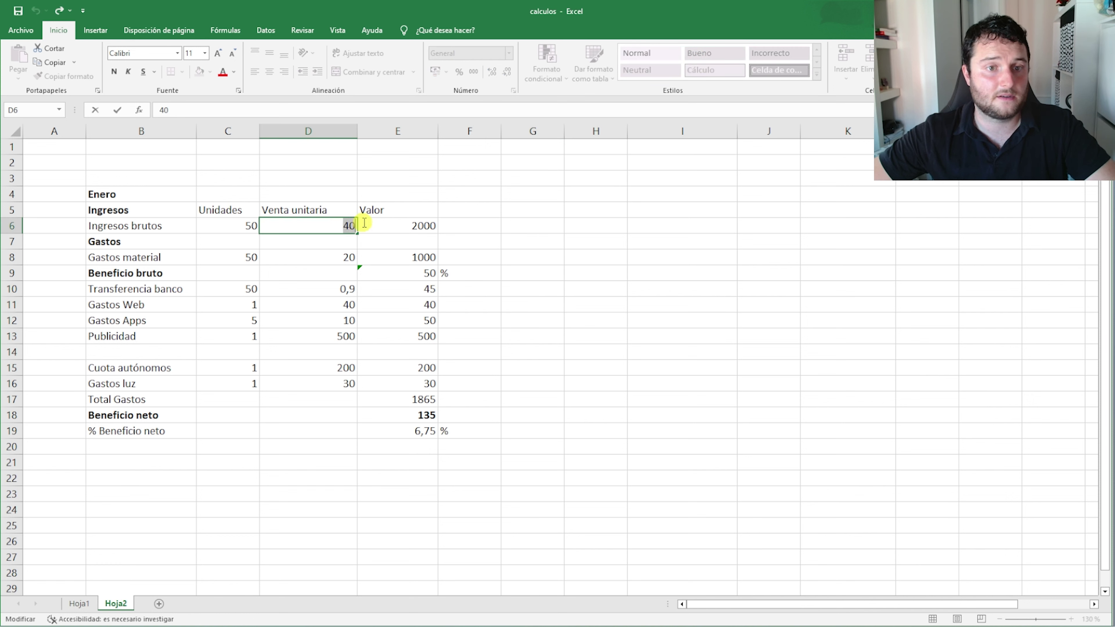
type("50")
left_click(542, 304)
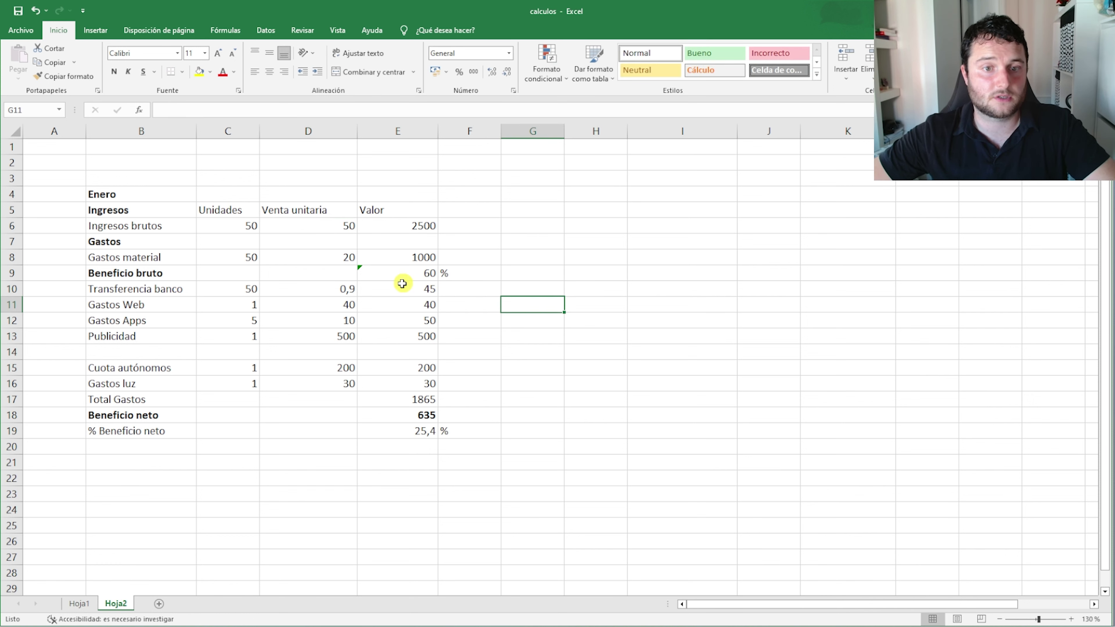
Review how the new sale price affects gross profit in E9, income in E6, and net profit and its percentage in E18 and E19
left_click(408, 273)
left_click(404, 227)
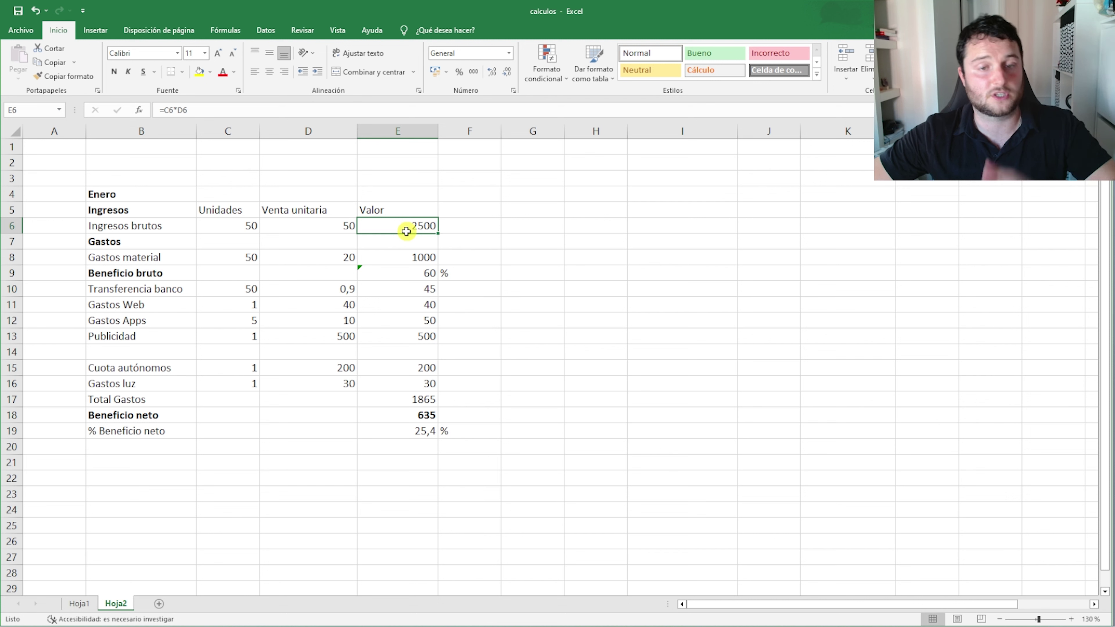
left_click(332, 227)
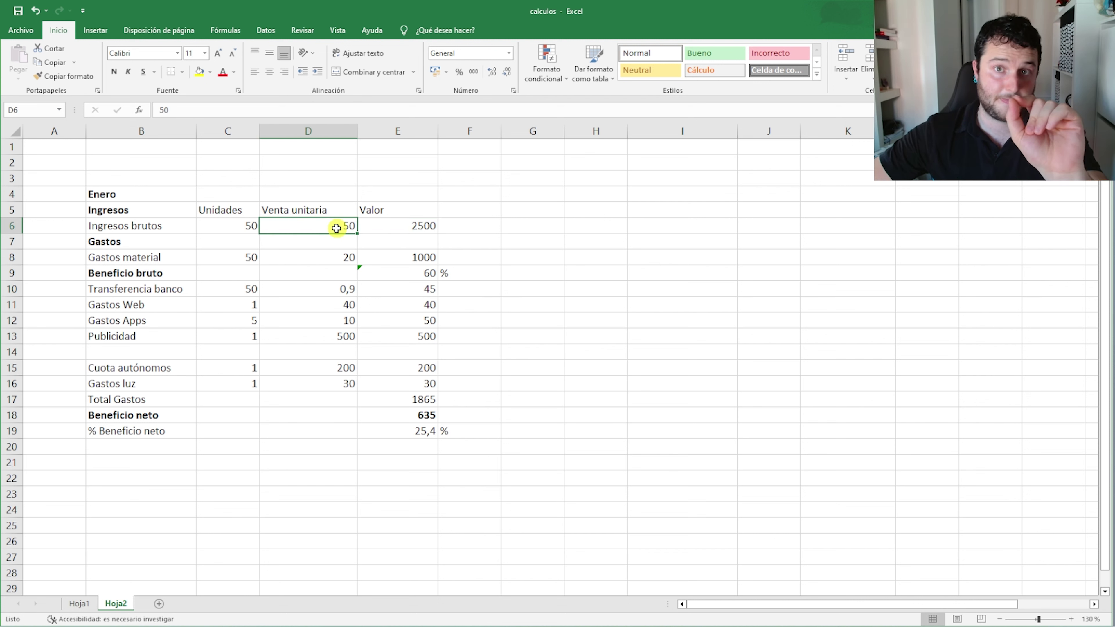
left_click(243, 223)
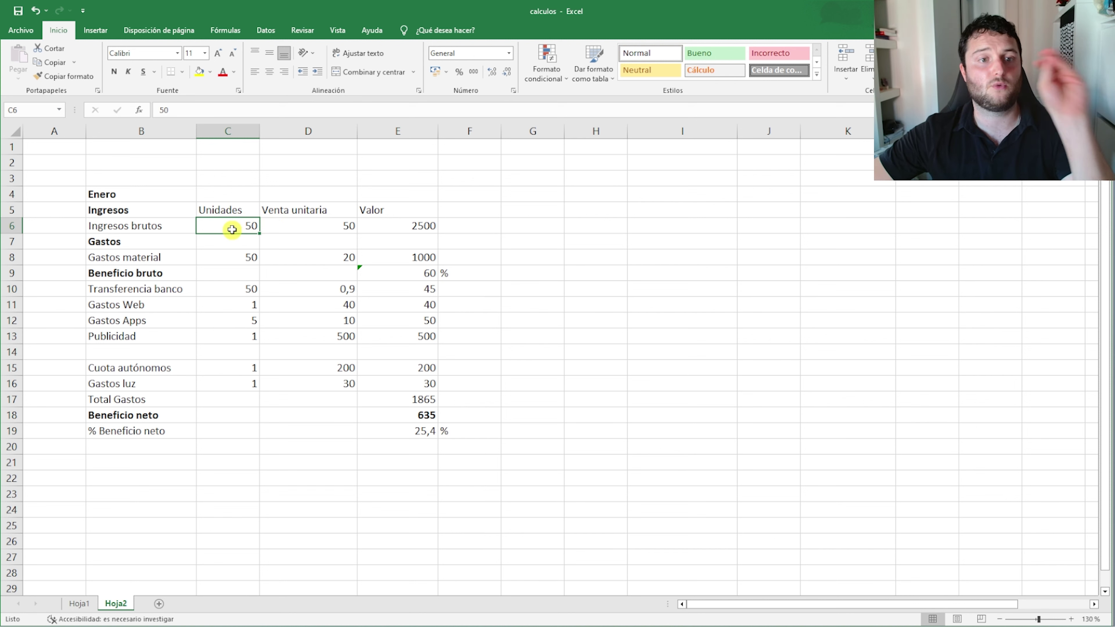
left_click(413, 413)
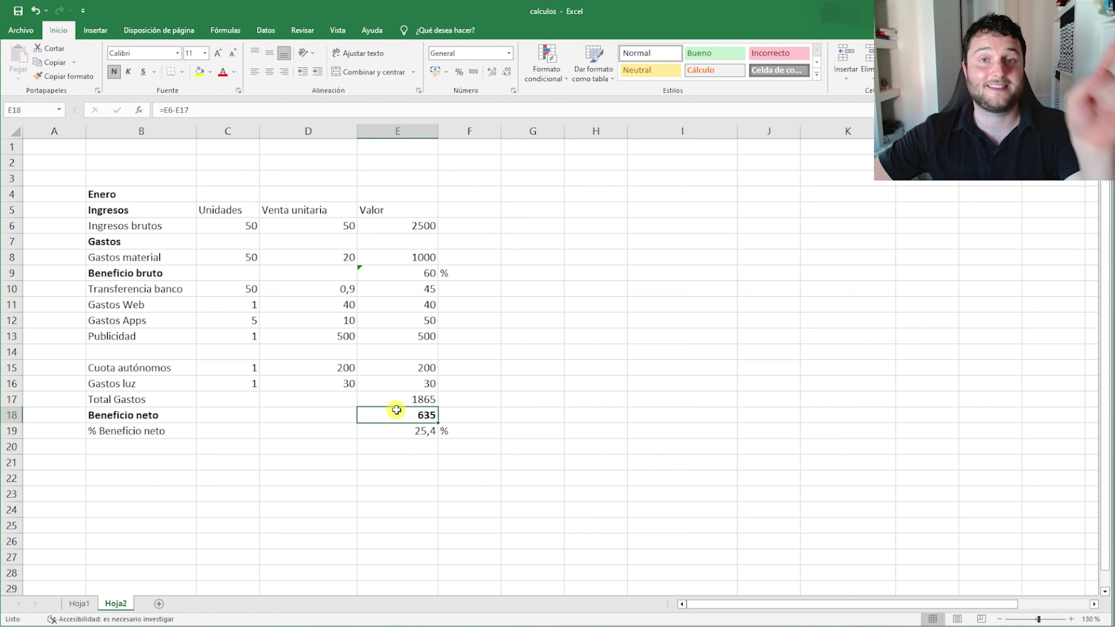
left_click(405, 432)
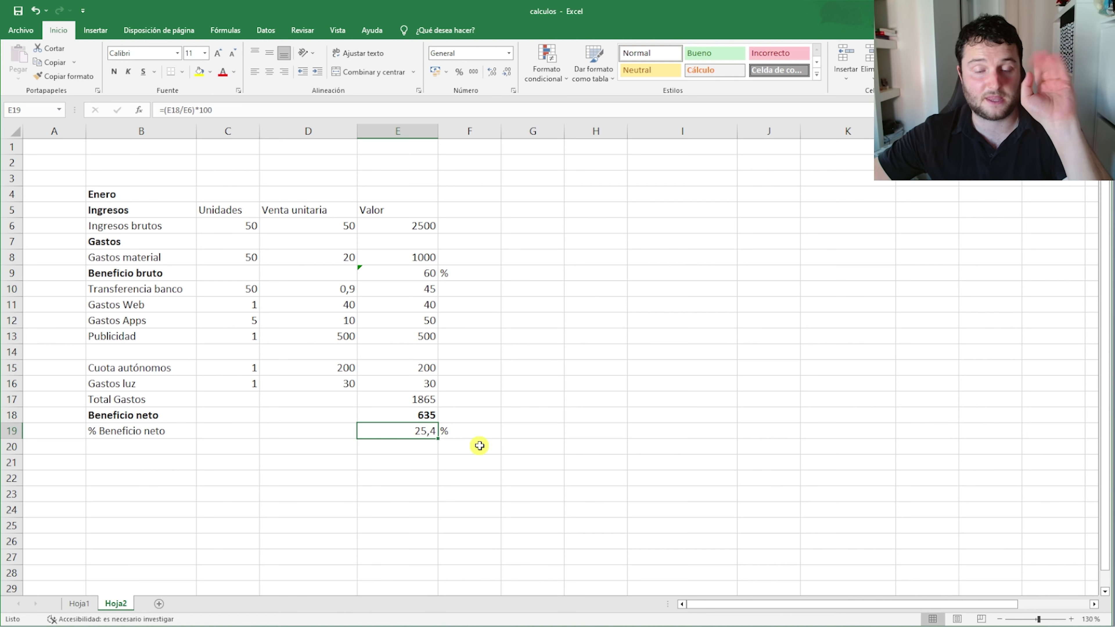
left_click(511, 418)
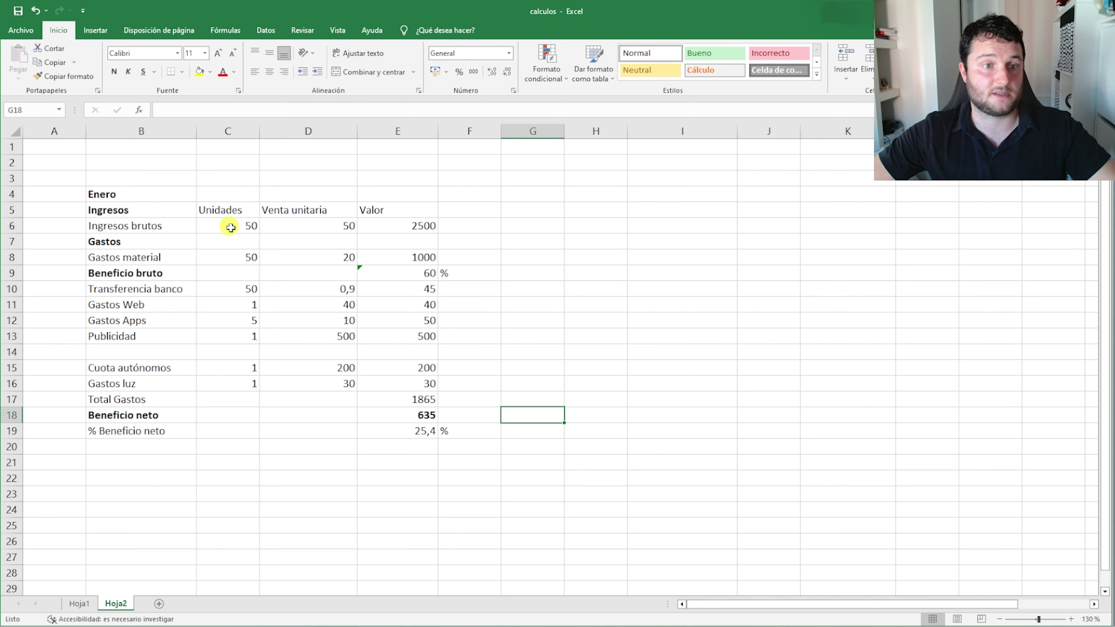
Set the units sold for Ingresos brutos in C6 to 70
left_click(248, 225)
double_click(251, 225)
double_click(203, 225)
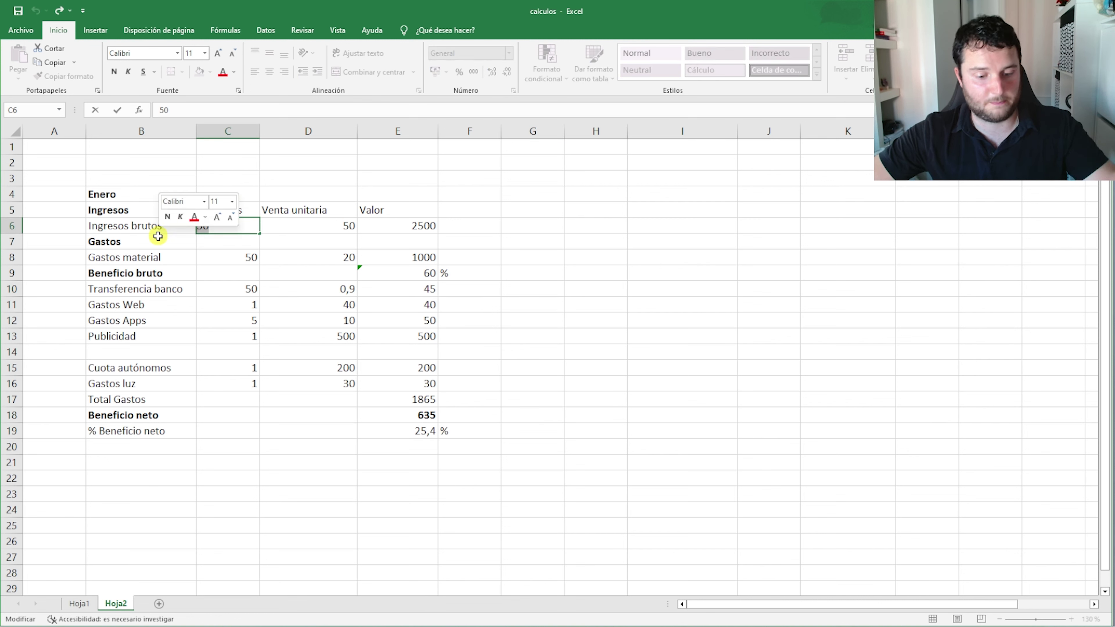
type("70")
left_click(580, 368)
Check the recalculated net profit in E18 and the gross and net percentages in E9 and E19, leaving their formulas unedited
left_click(433, 415)
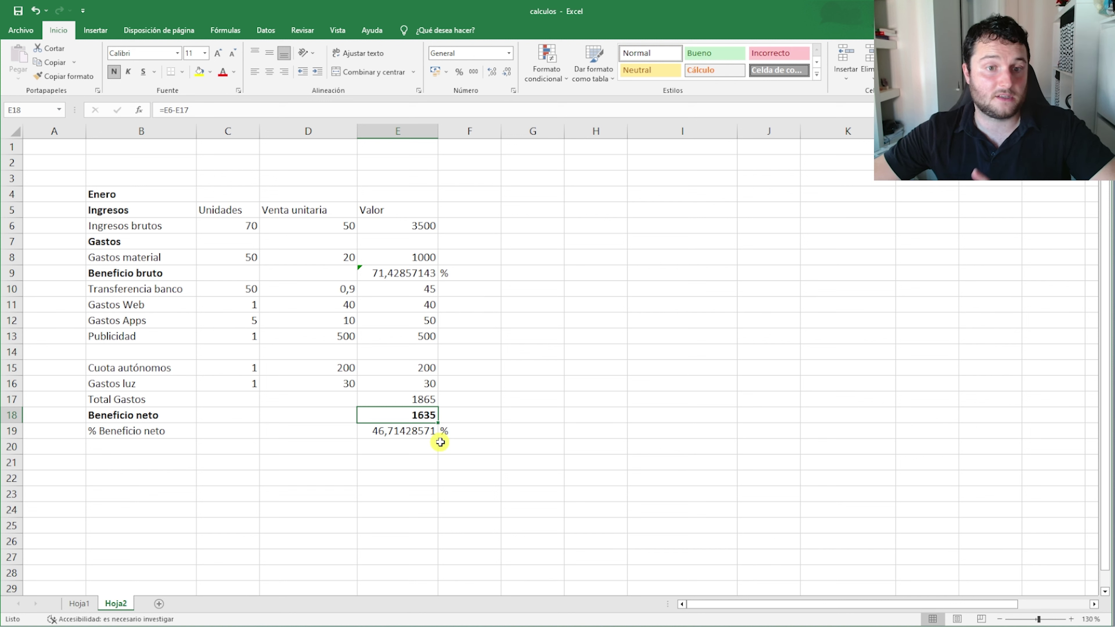
double_click(377, 273)
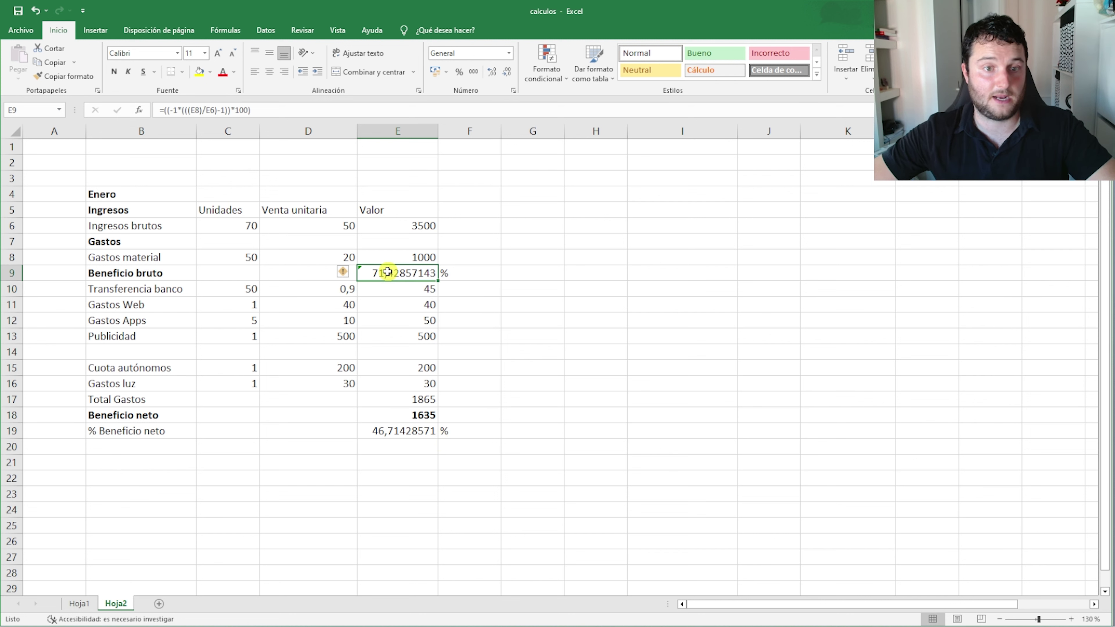
left_click(533, 310)
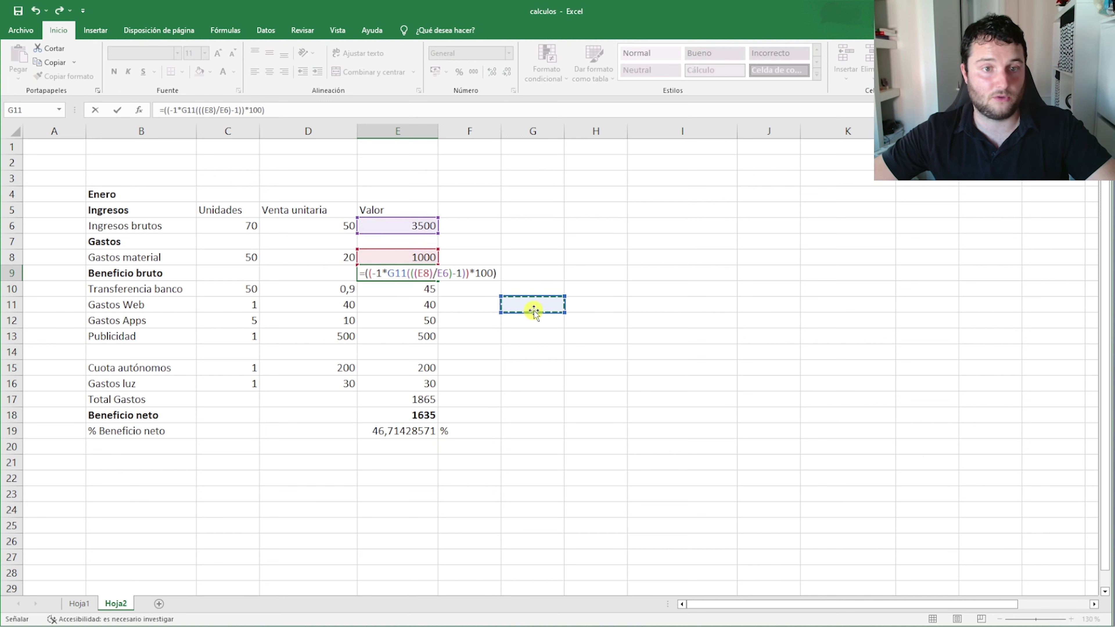
key("Escape")
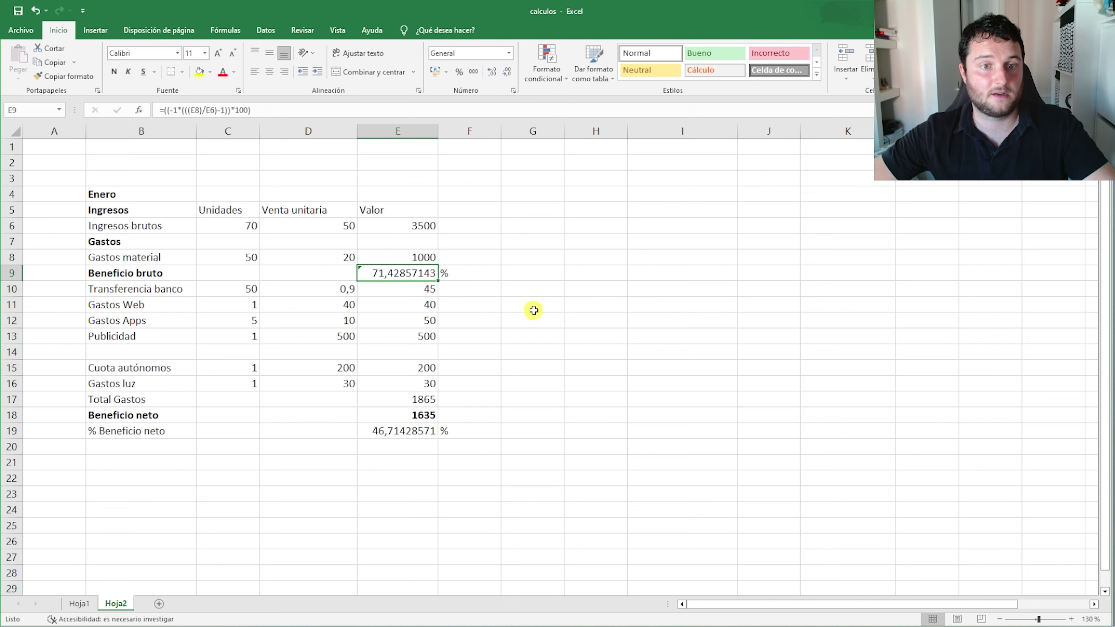
double_click(399, 433)
left_click(488, 461)
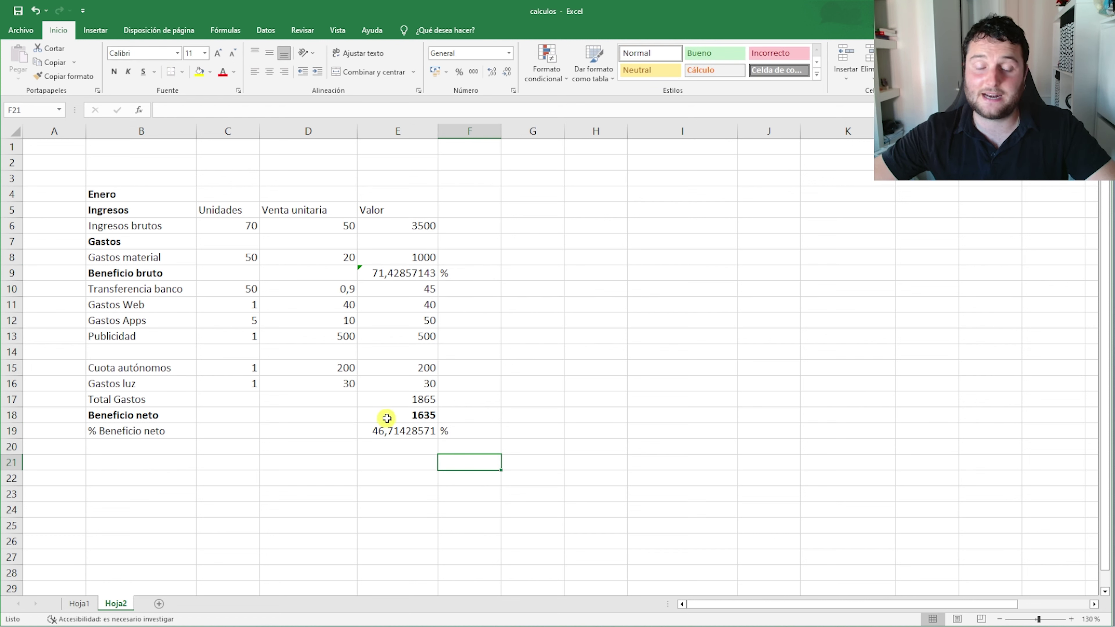
left_click(401, 417)
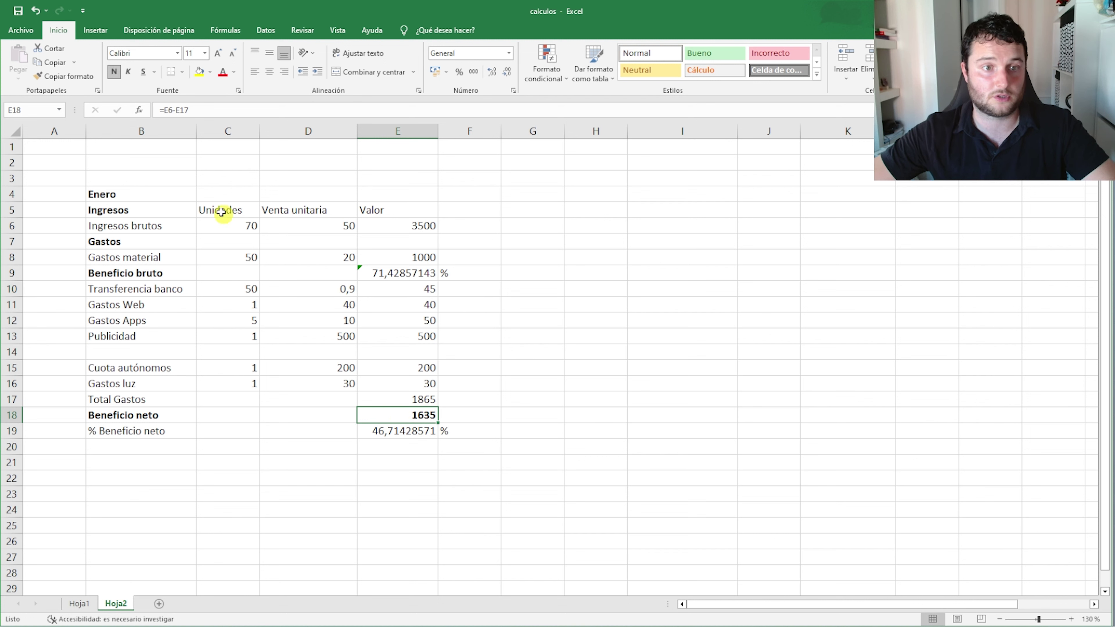
Set the units sold for Ingresos brutos in C6 back to 50
double_click(246, 225)
left_click_drag(245, 226, 269, 228)
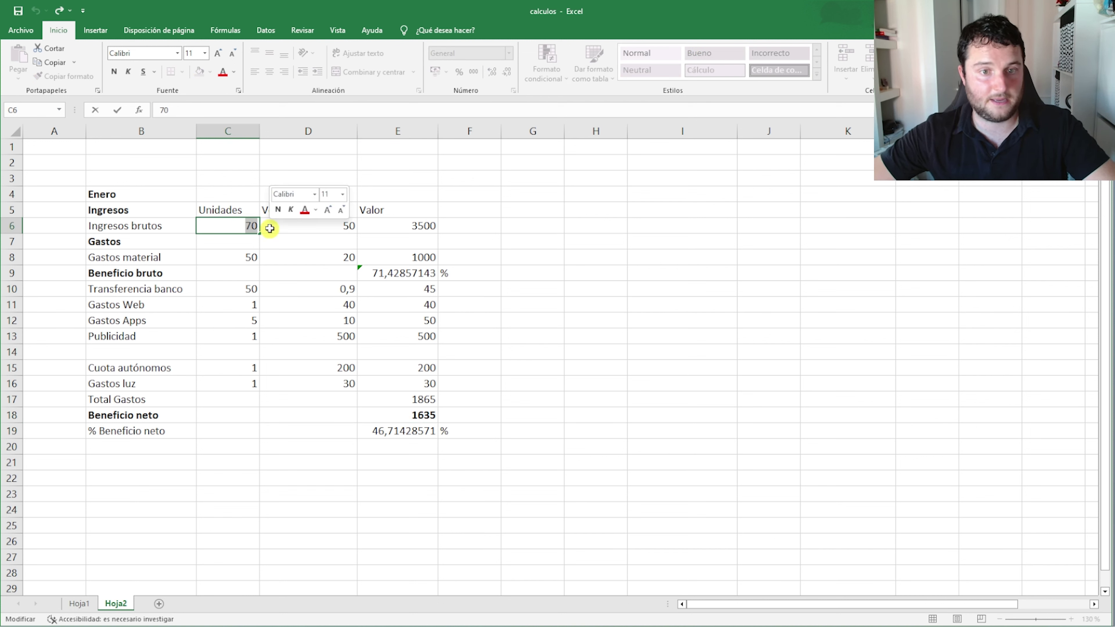
type("50")
left_click(595, 321)
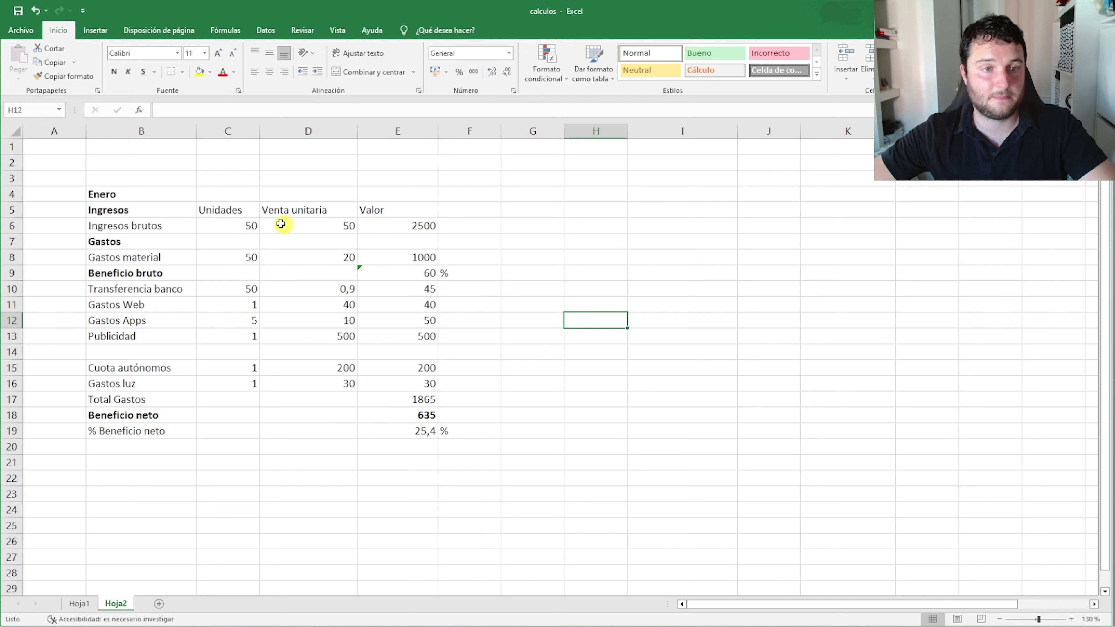
Compare the Beneficio bruto percentage in E9 with the margin on the Shopify product page and return to the Excel sheet
left_click(408, 272)
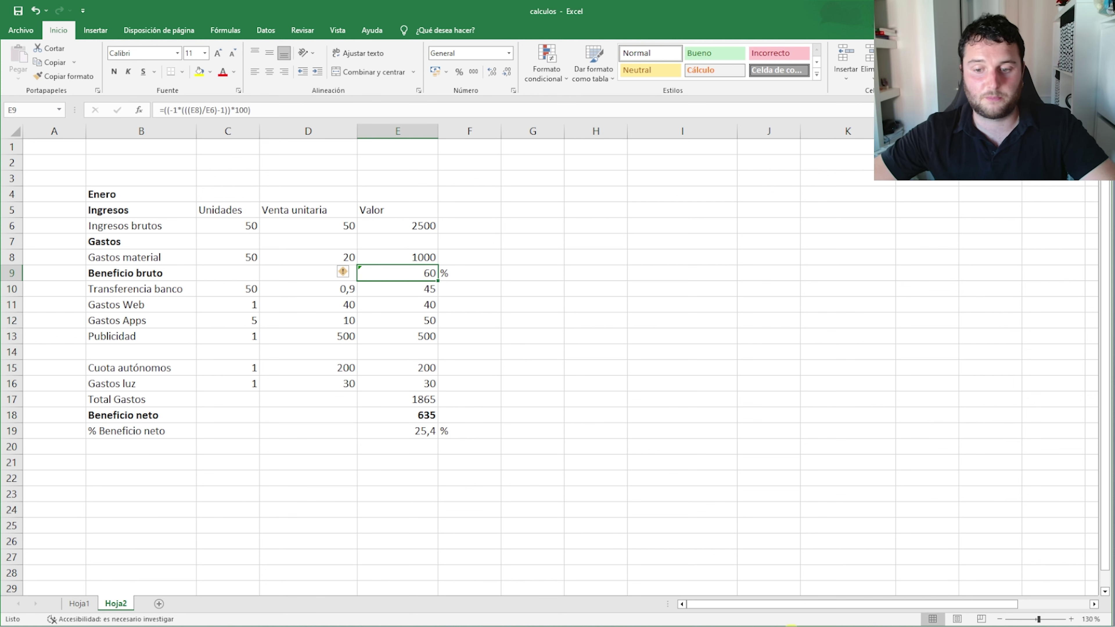
key("alt+Tab")
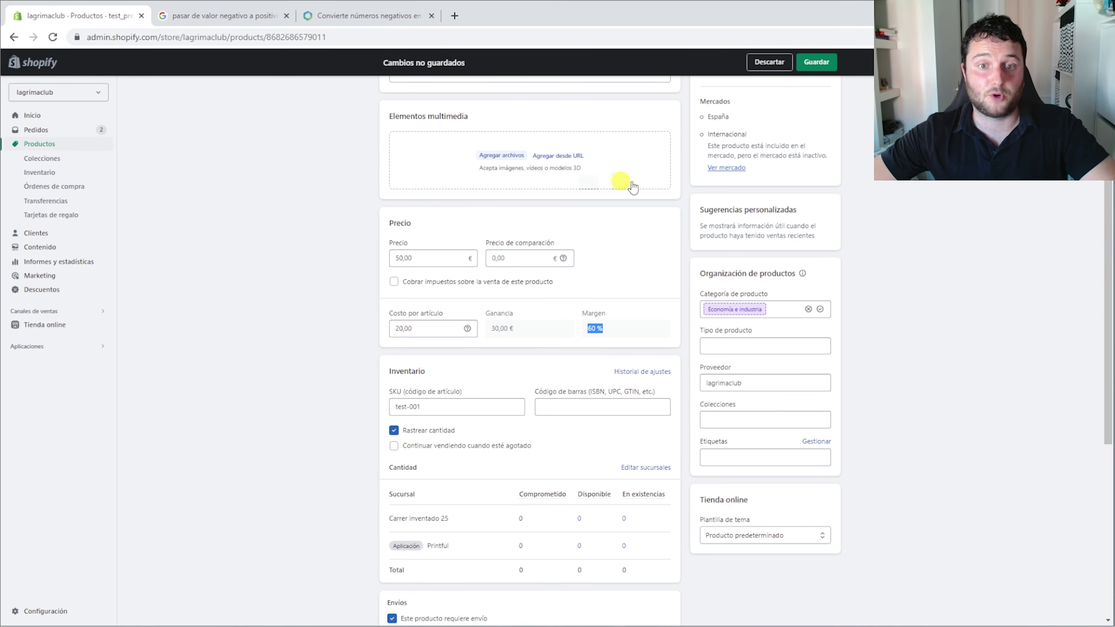
left_click(776, 624)
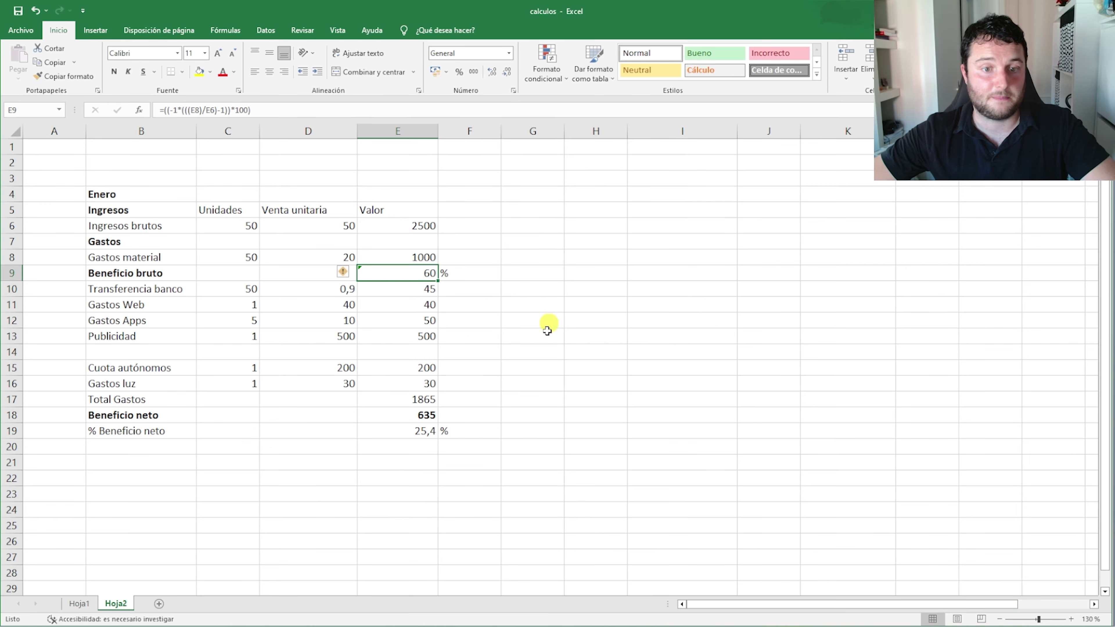
left_click(543, 347)
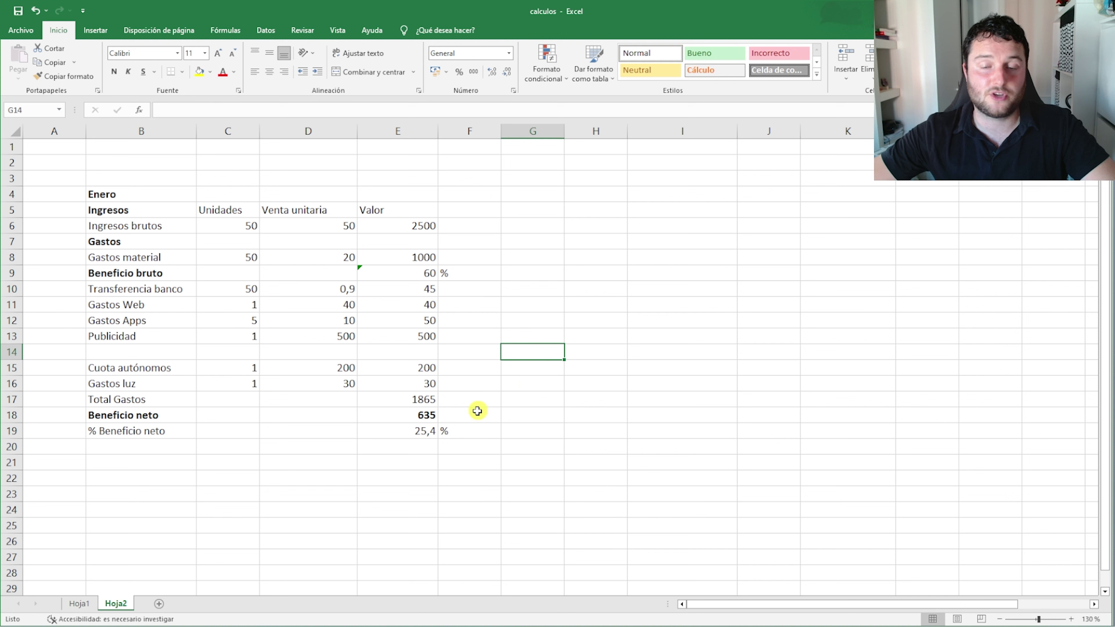
Set the unit sale price for Ingresos brutos in D6 to 40
double_click(307, 224)
left_click_drag(308, 224, 250, 225)
type("40")
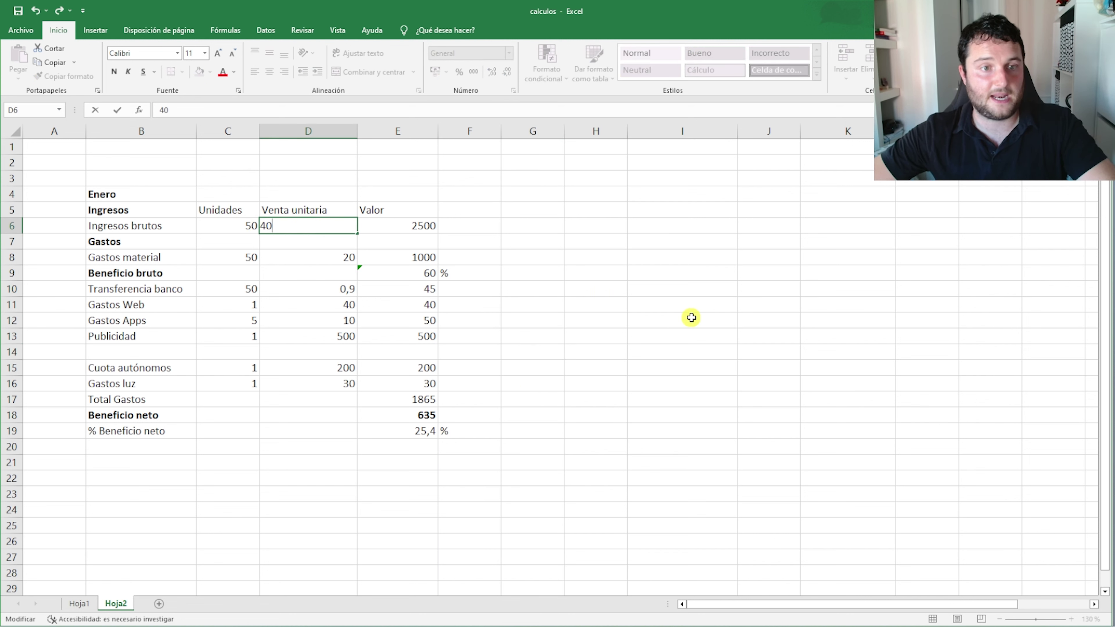
left_click(689, 319)
Set the units sold for Ingresos brutos in C6 to 70 and check the Beneficio neto in E18
double_click(244, 225)
left_click_drag(244, 225, 174, 225)
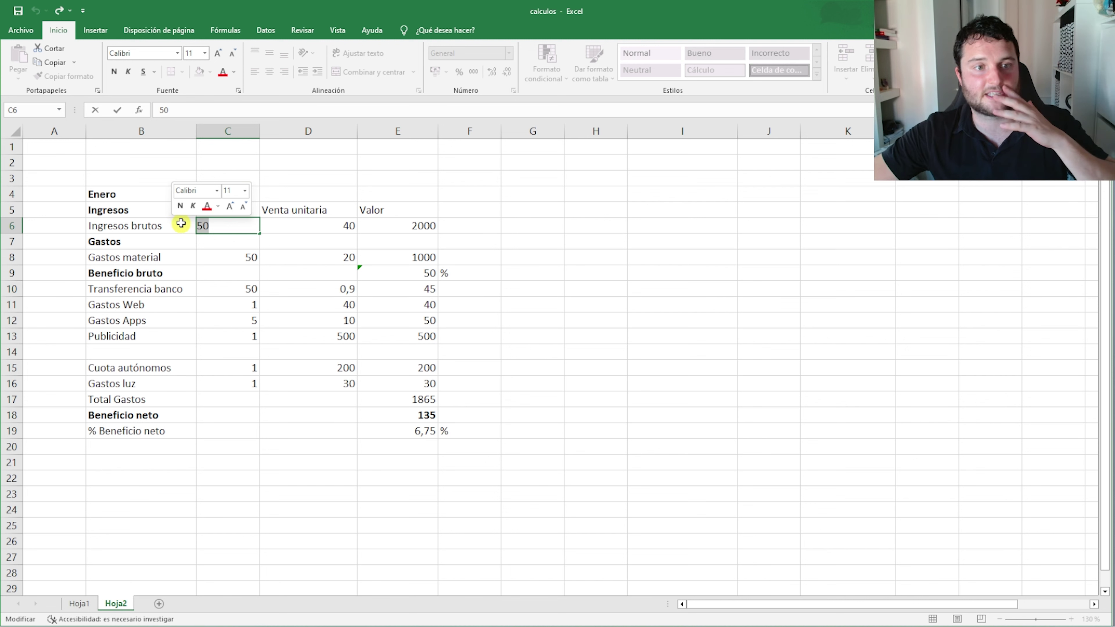
type("70")
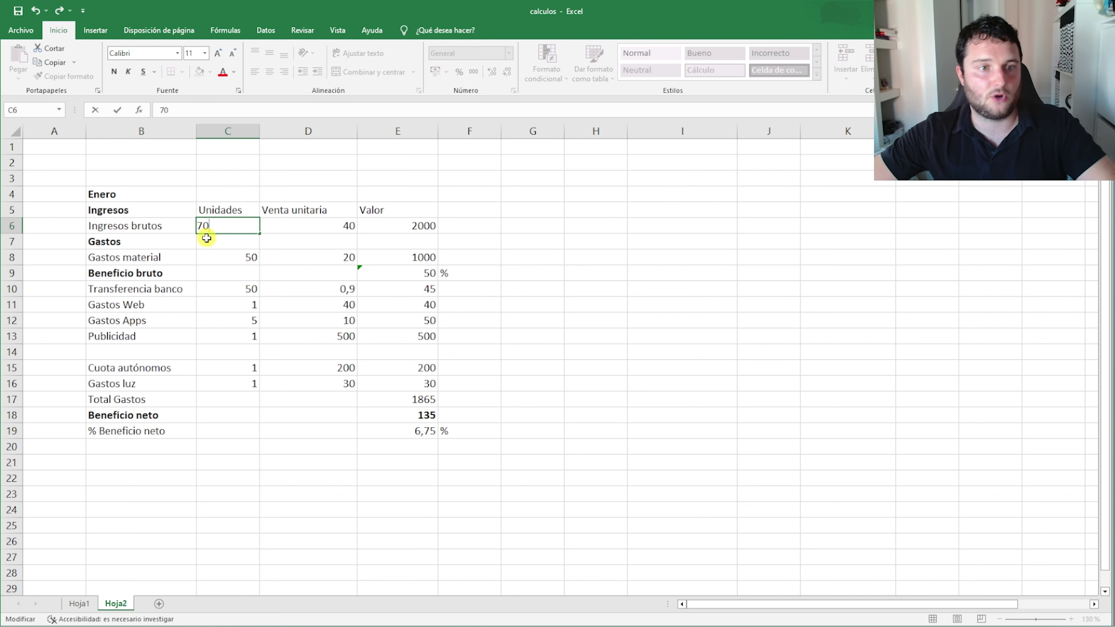
left_click(222, 258)
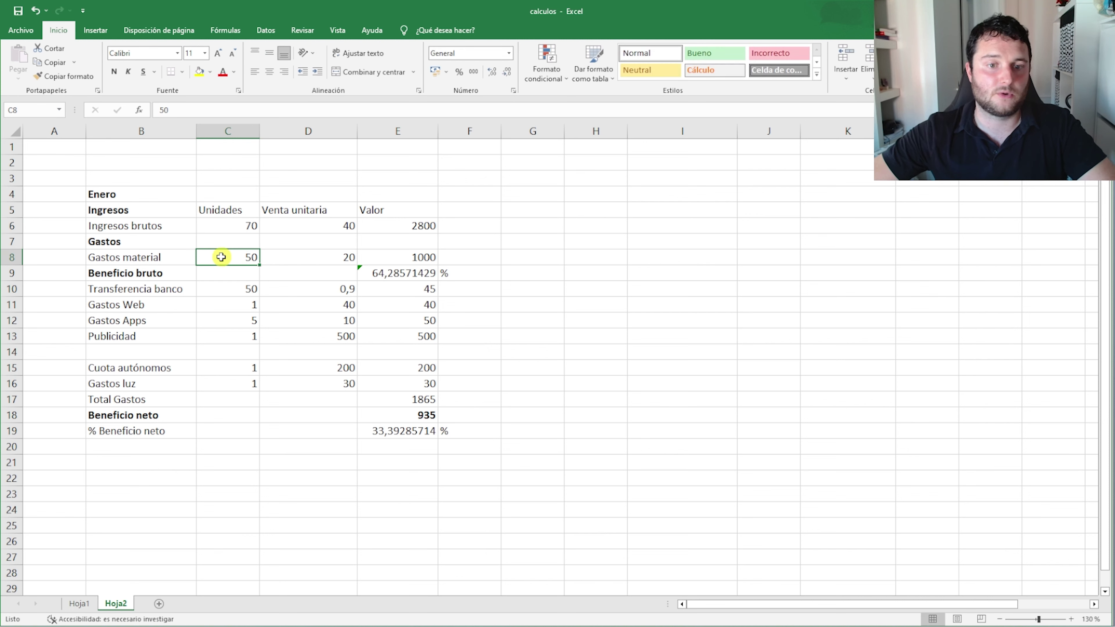
left_click(426, 415)
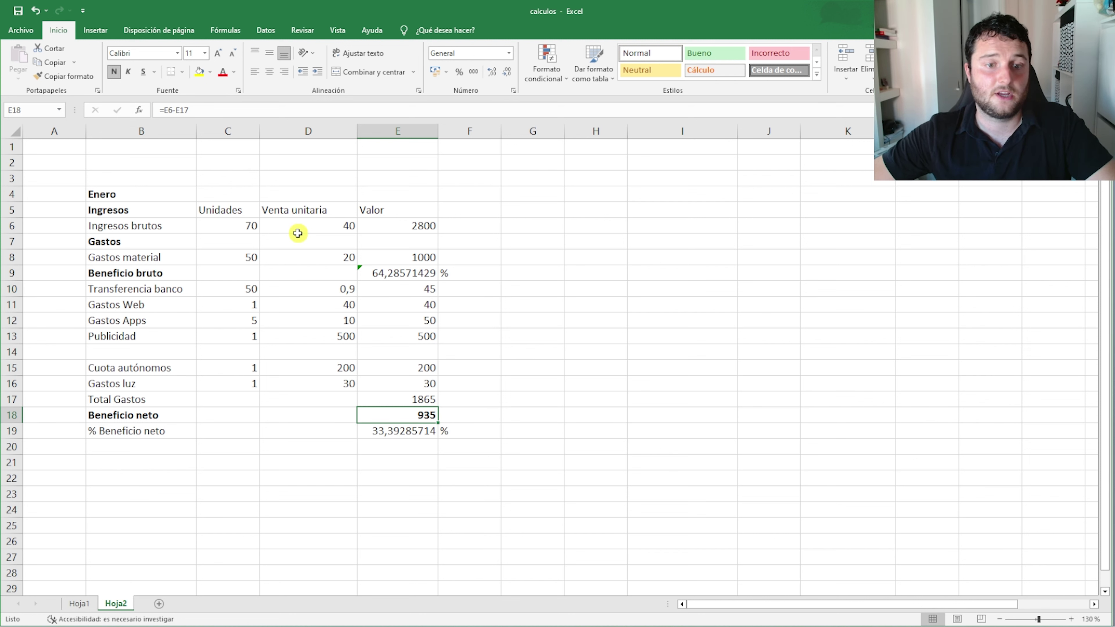
Set the units sold for Ingresos brutos in C6 back to 50
double_click(236, 225)
left_click_drag(236, 224, 197, 225)
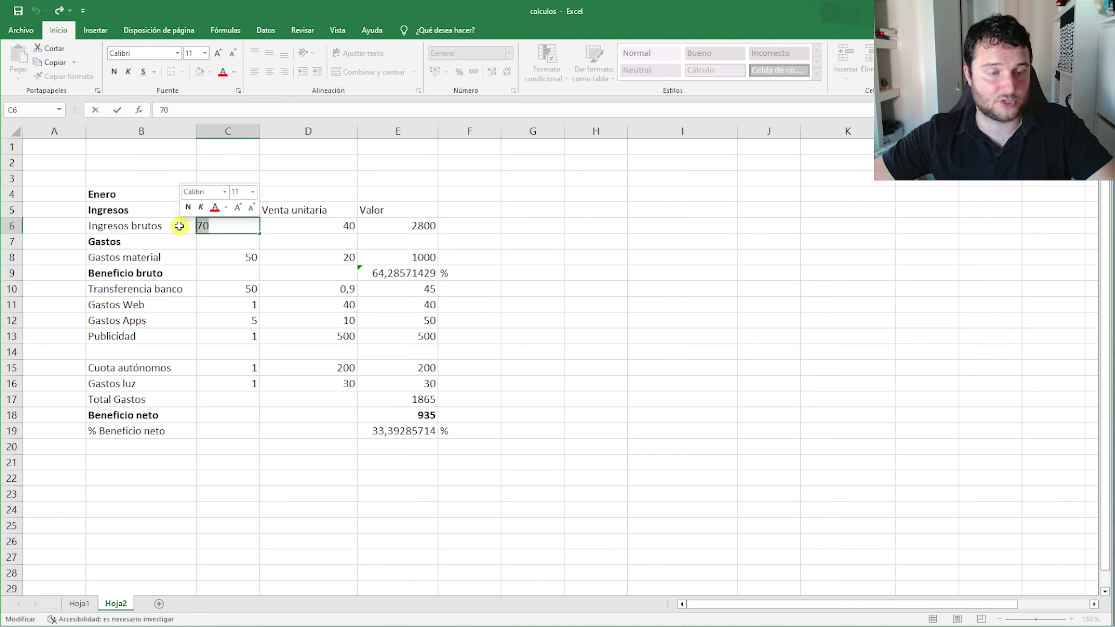
type("50")
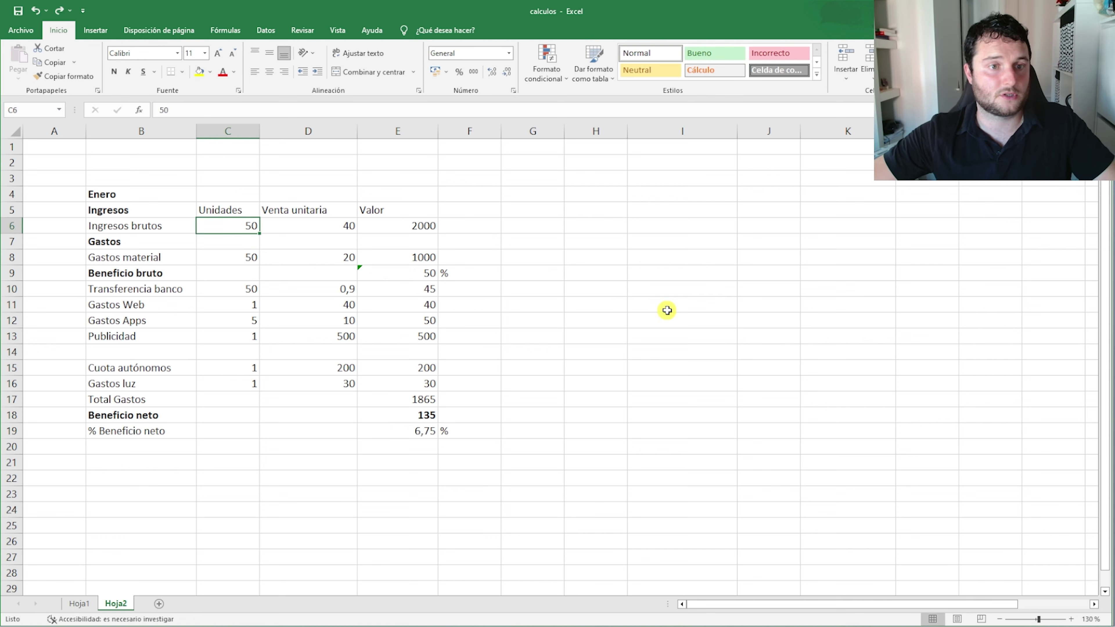
left_click(664, 311)
double_click(331, 336)
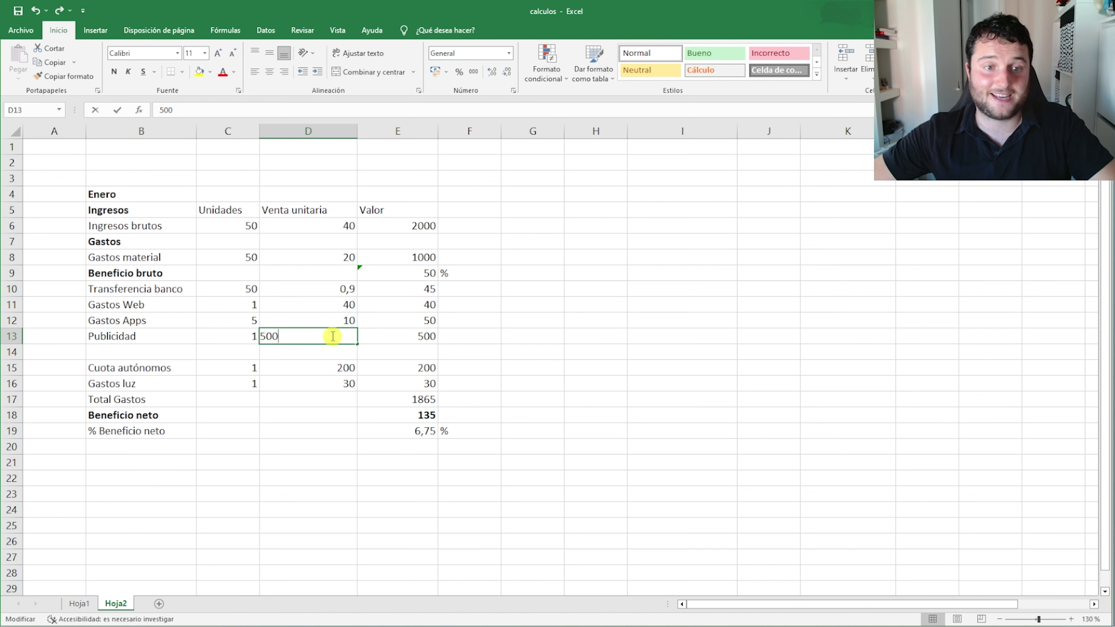
left_click_drag(331, 336, 235, 337)
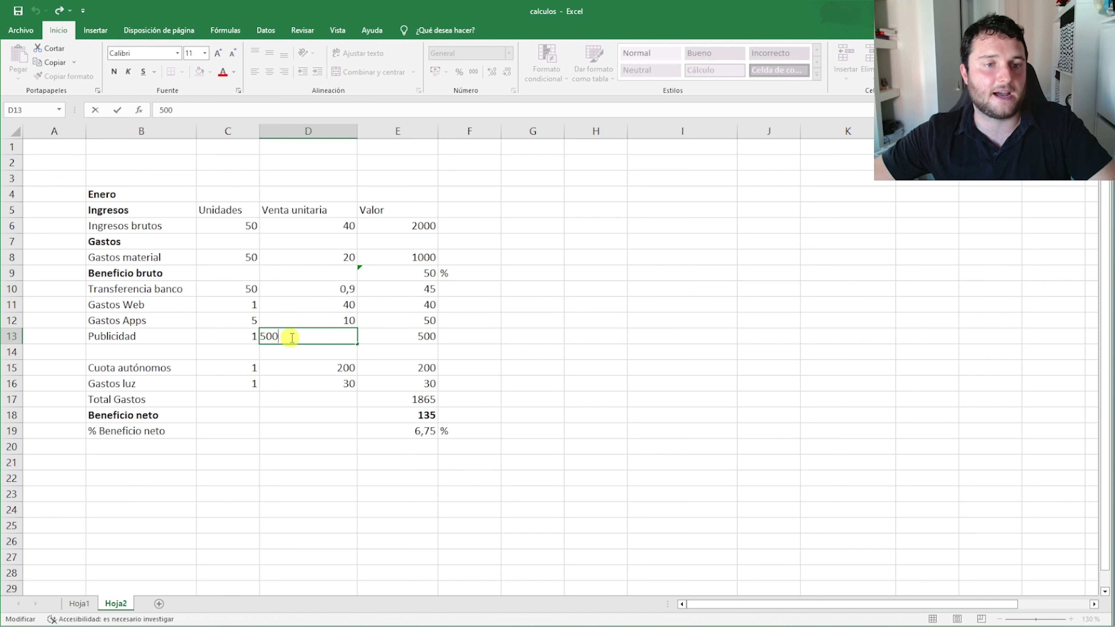
left_click(250, 224)
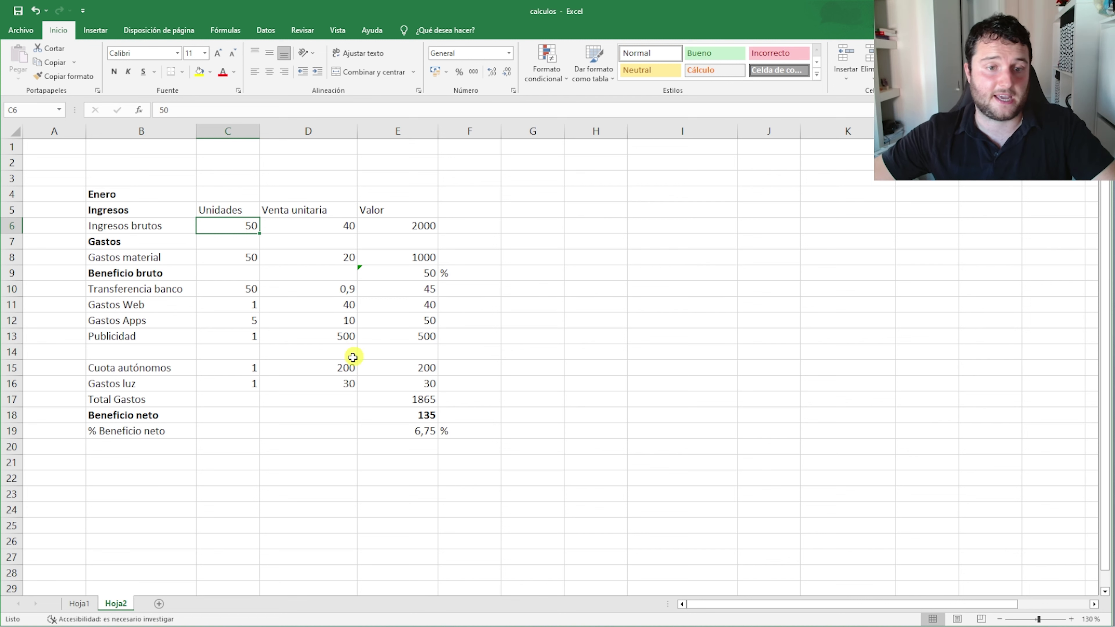
Reduce the Publicidad expense in D13 to 300 and check the recalculated Beneficio neto in E18
double_click(284, 335)
left_click_drag(284, 335, 219, 329)
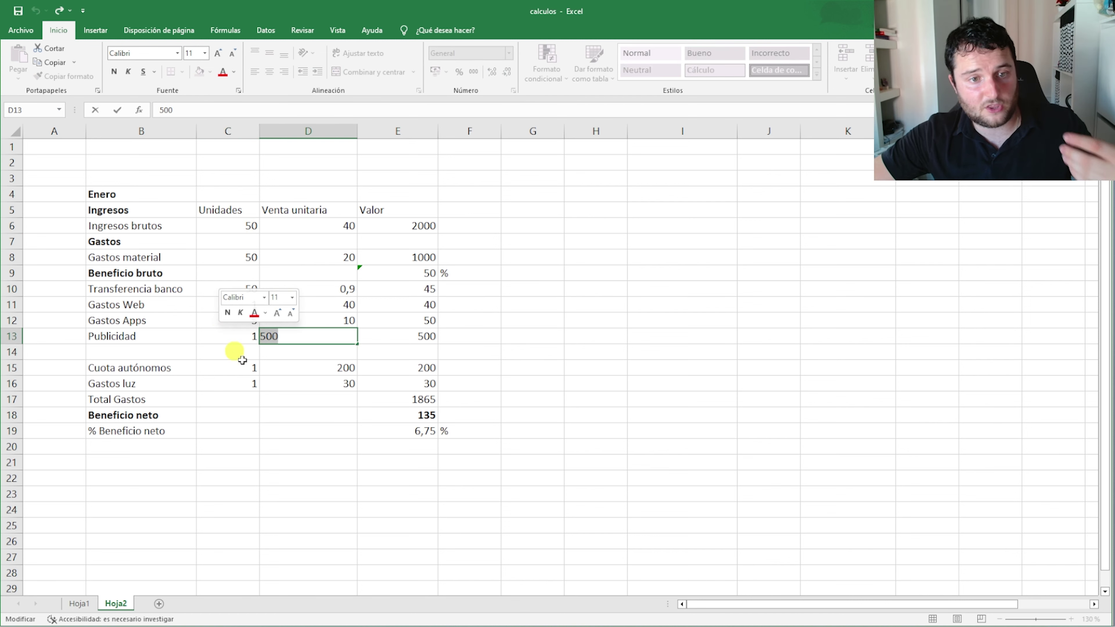
type("3")
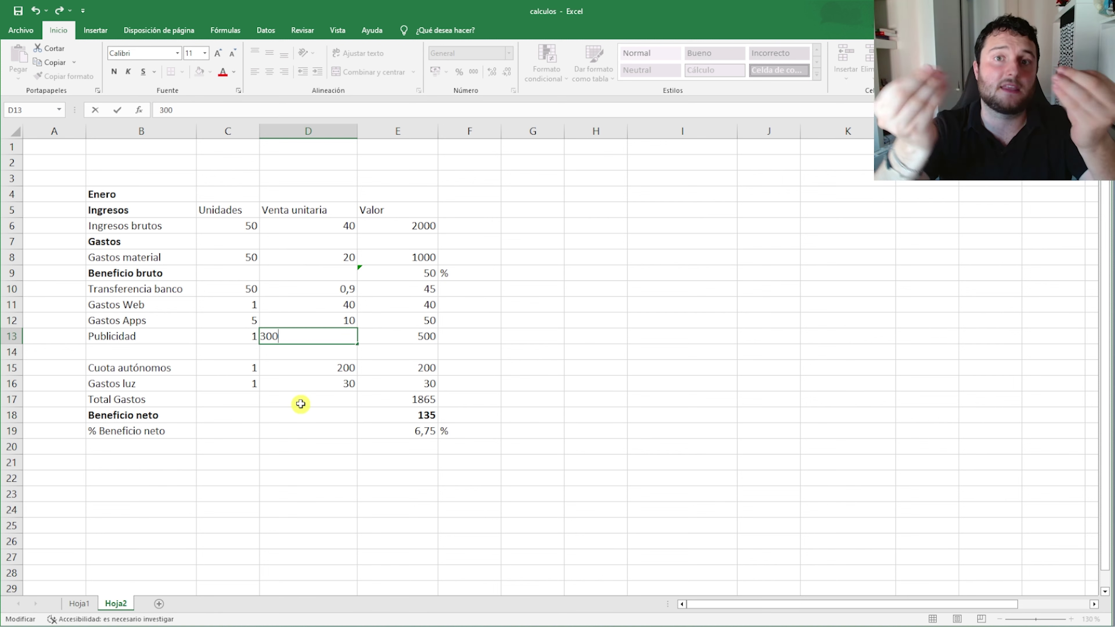
left_click(610, 389)
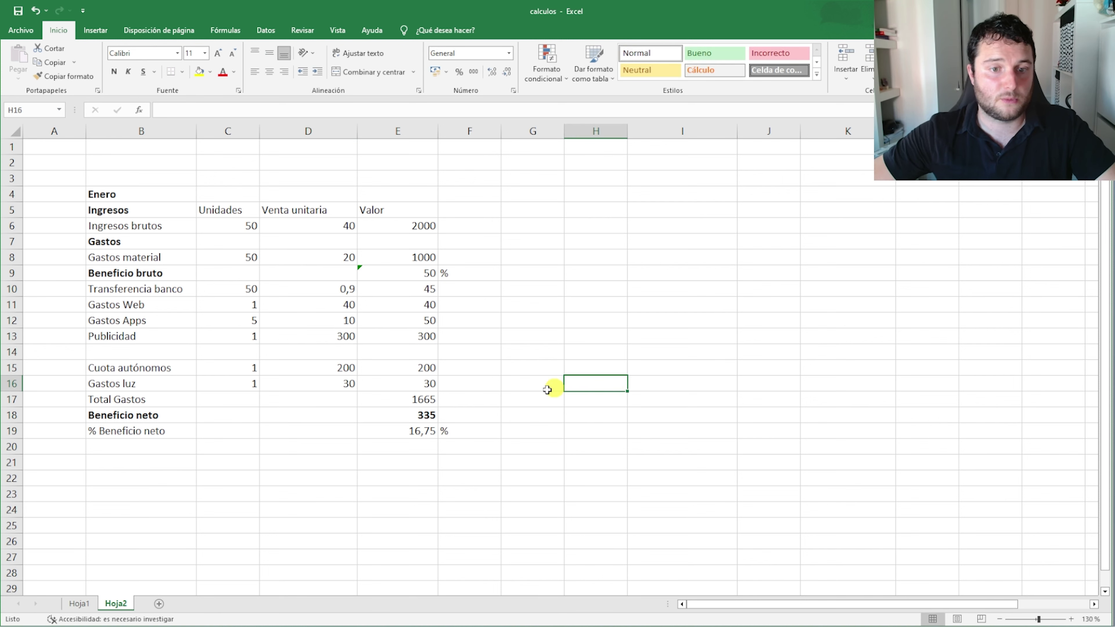
left_click(404, 415)
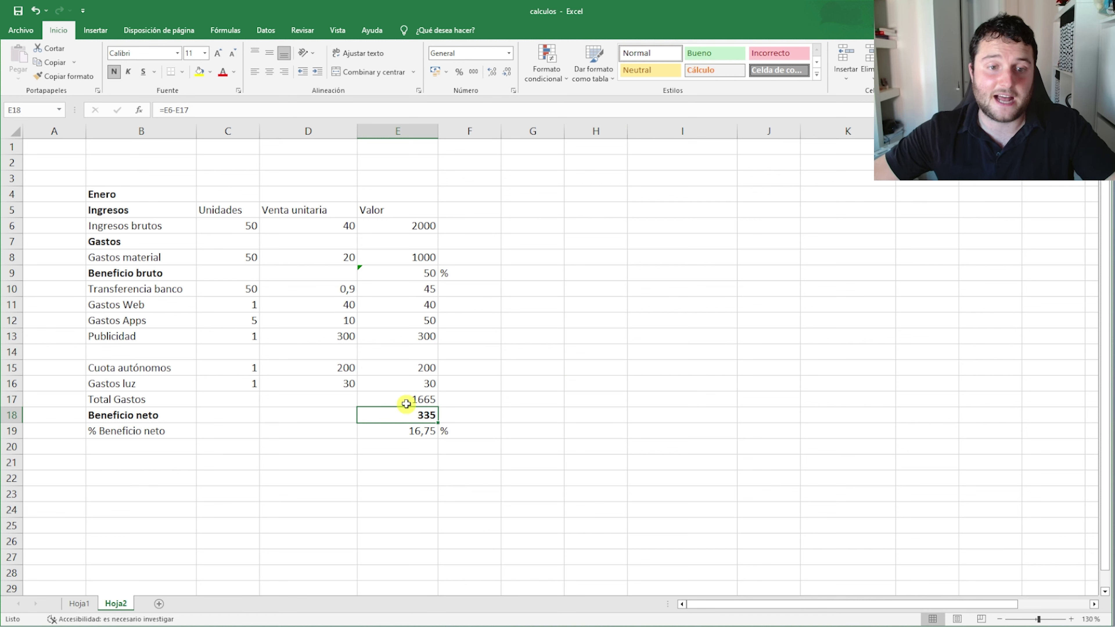
Set the unit sale price for Ingresos brutos in D6 to 45
left_click(342, 336)
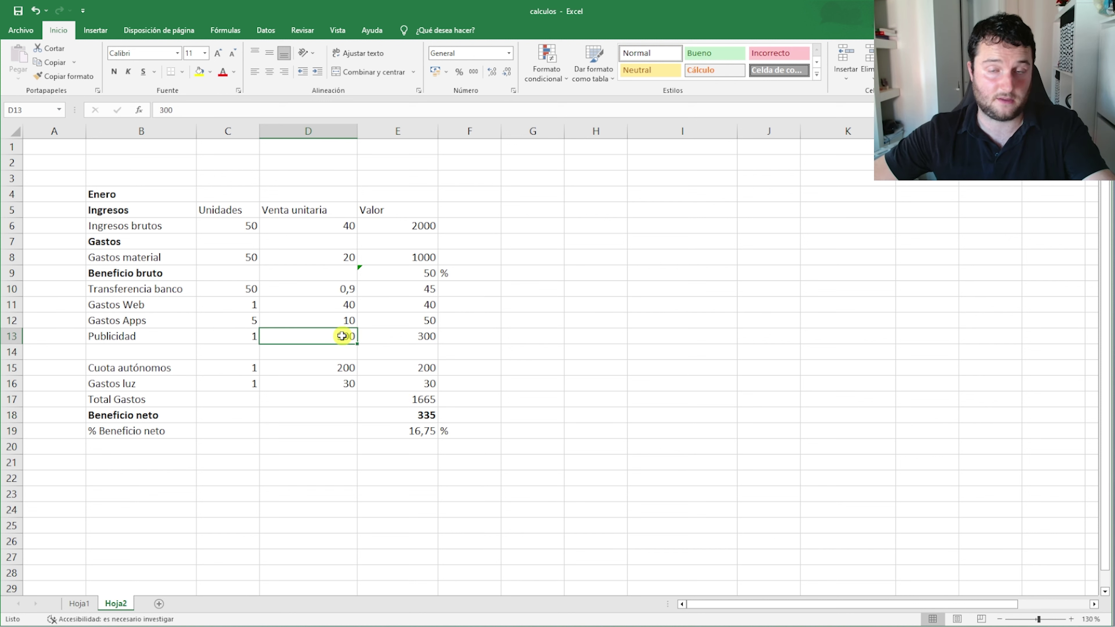
double_click(329, 225)
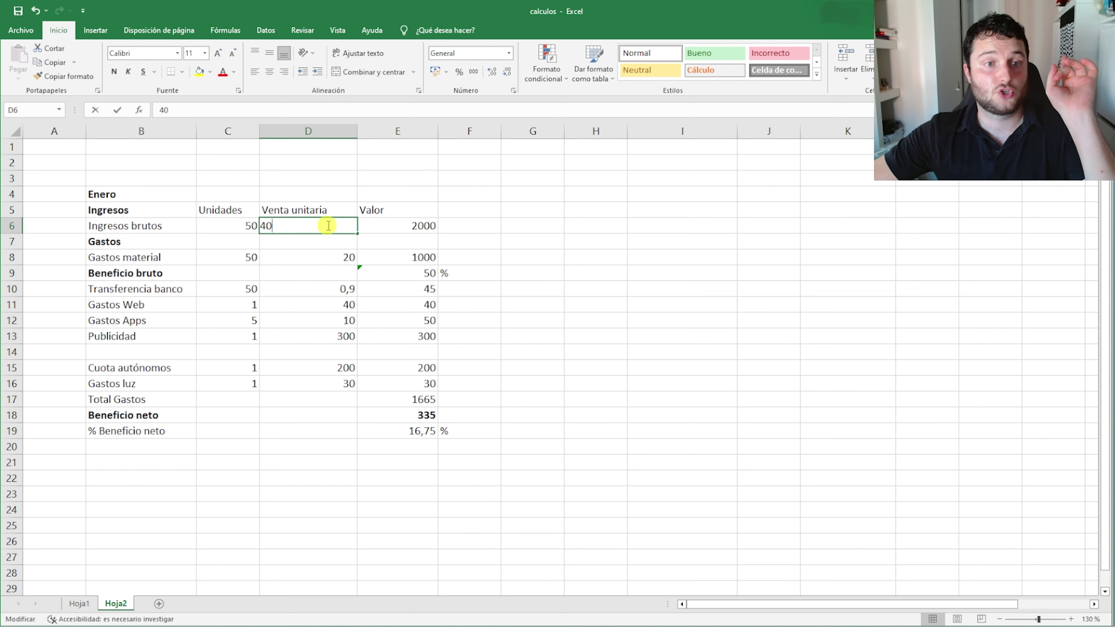
left_click_drag(321, 226, 281, 225)
double_click(281, 225)
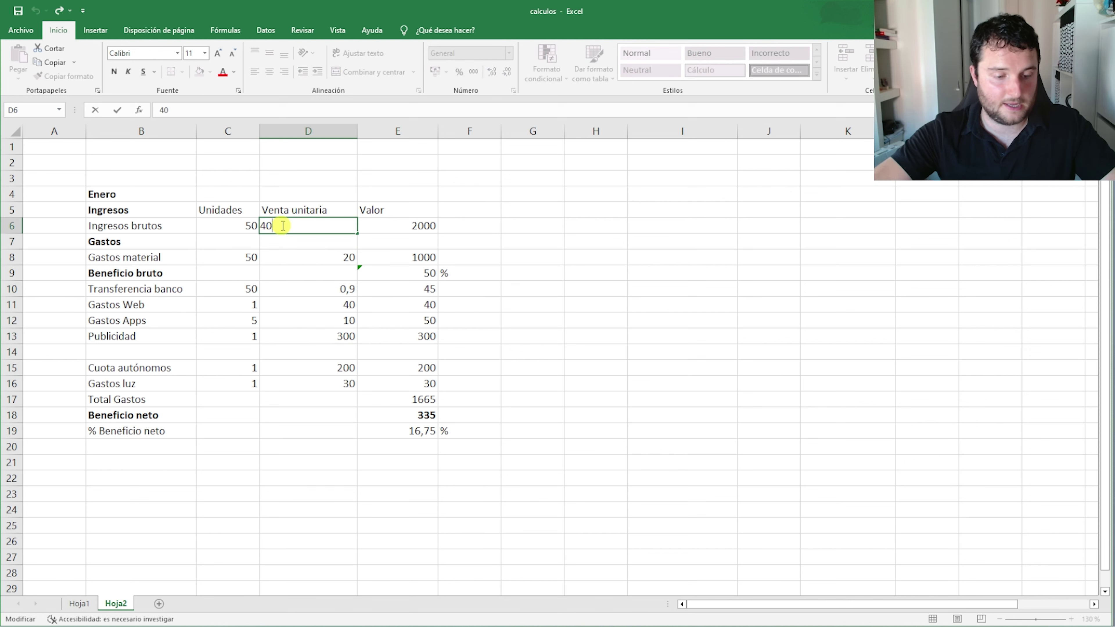
type("5")
left_click(648, 279)
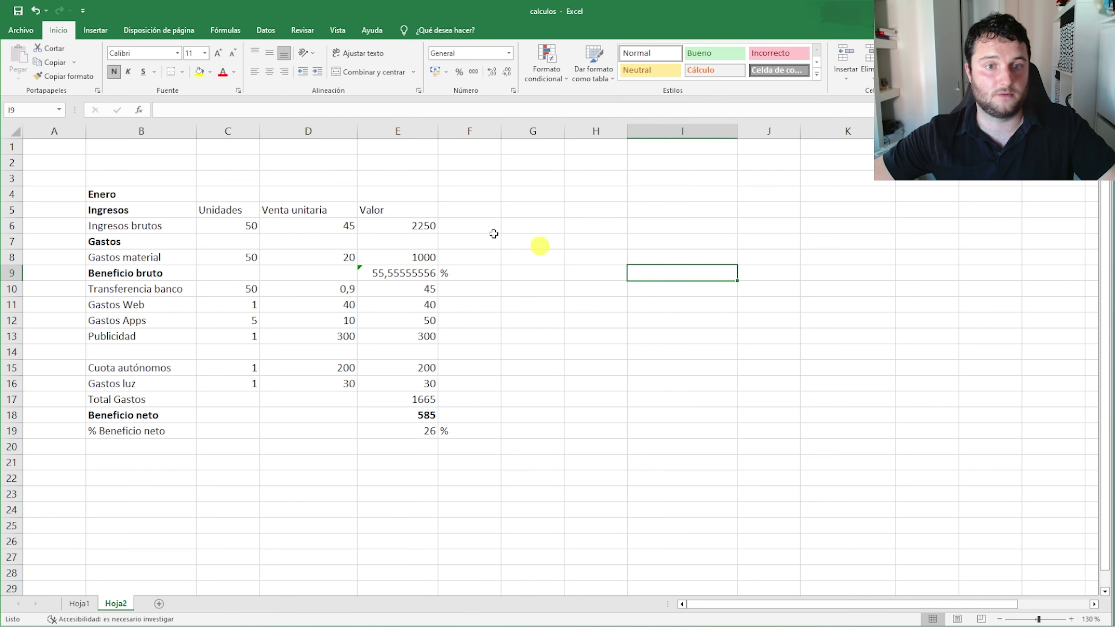
Set the units sold for Ingresos brutos in C6 to 60 and check the net profit and its percentage in E18 and E19
double_click(254, 227)
left_click_drag(253, 227, 188, 220)
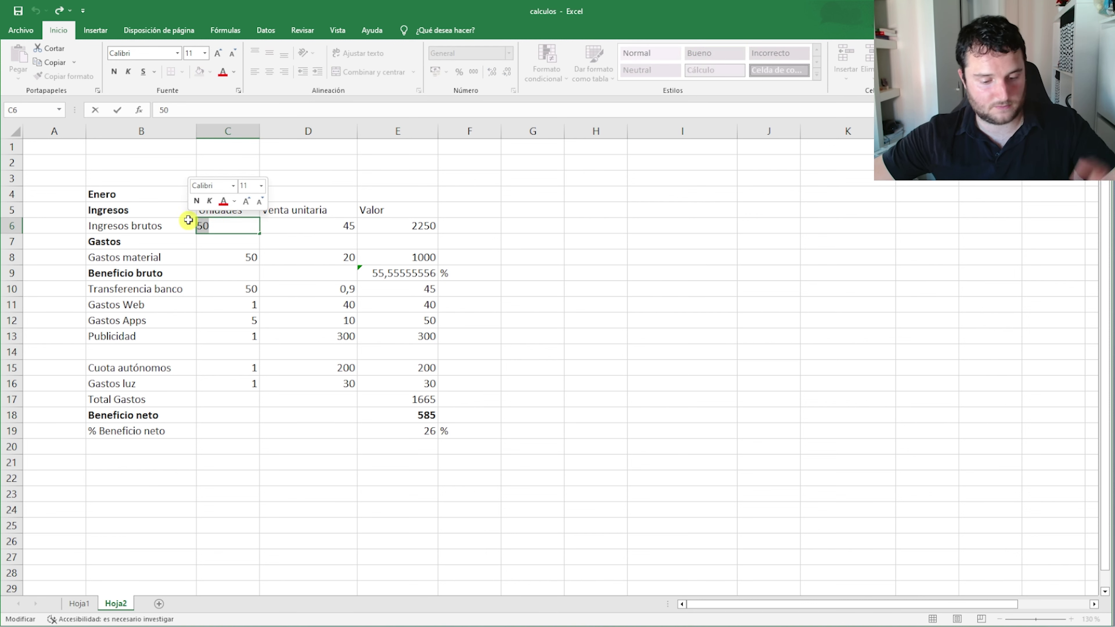
type("60")
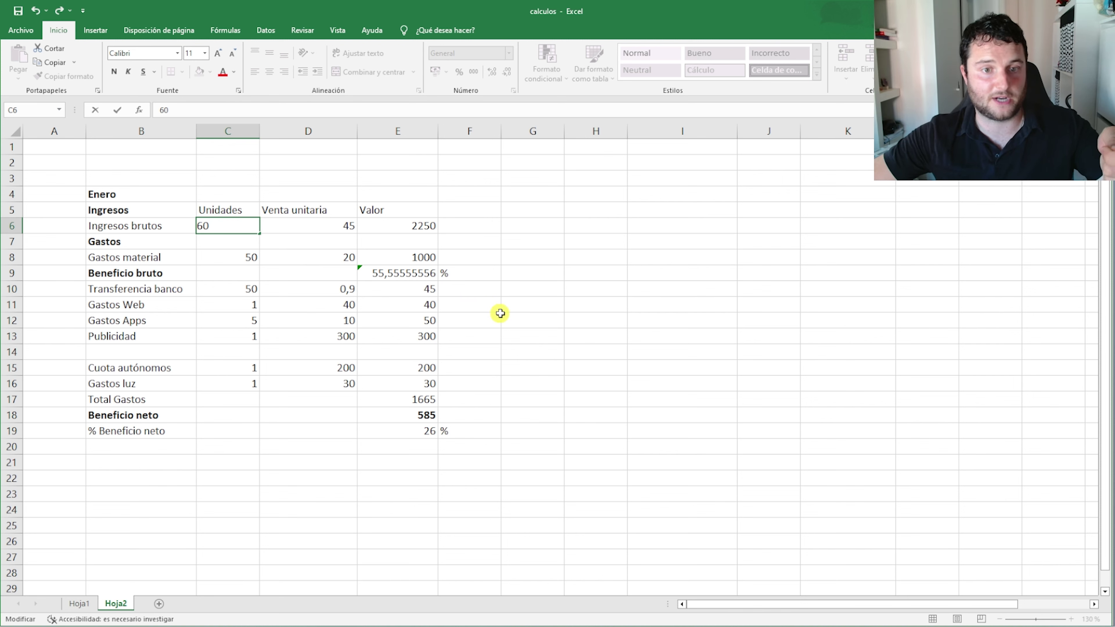
left_click(509, 316)
left_click(392, 415)
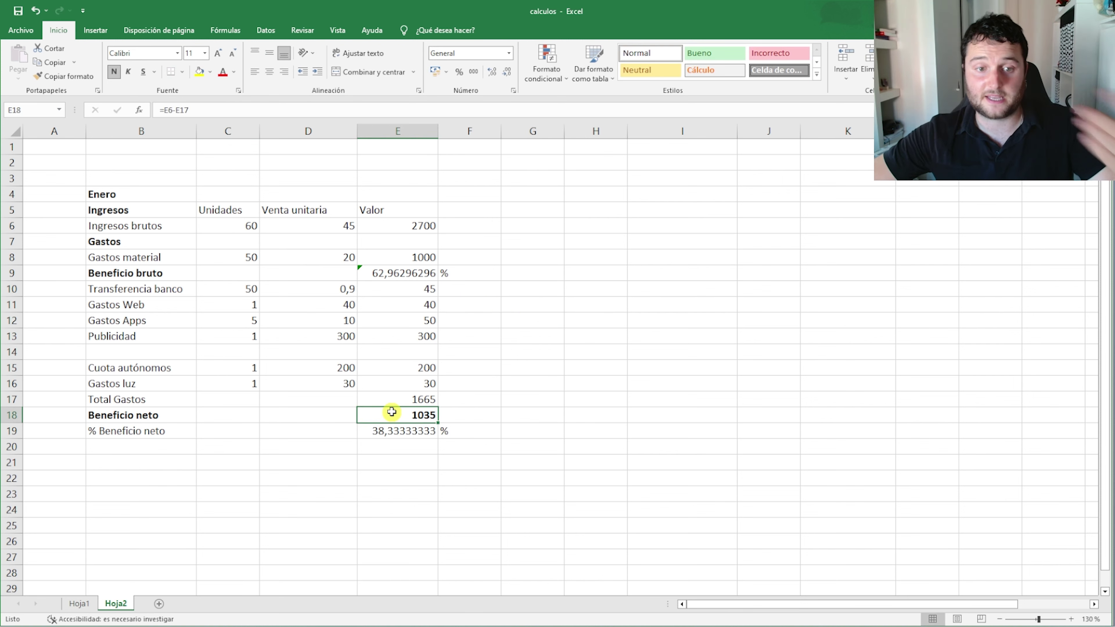
left_click(363, 434)
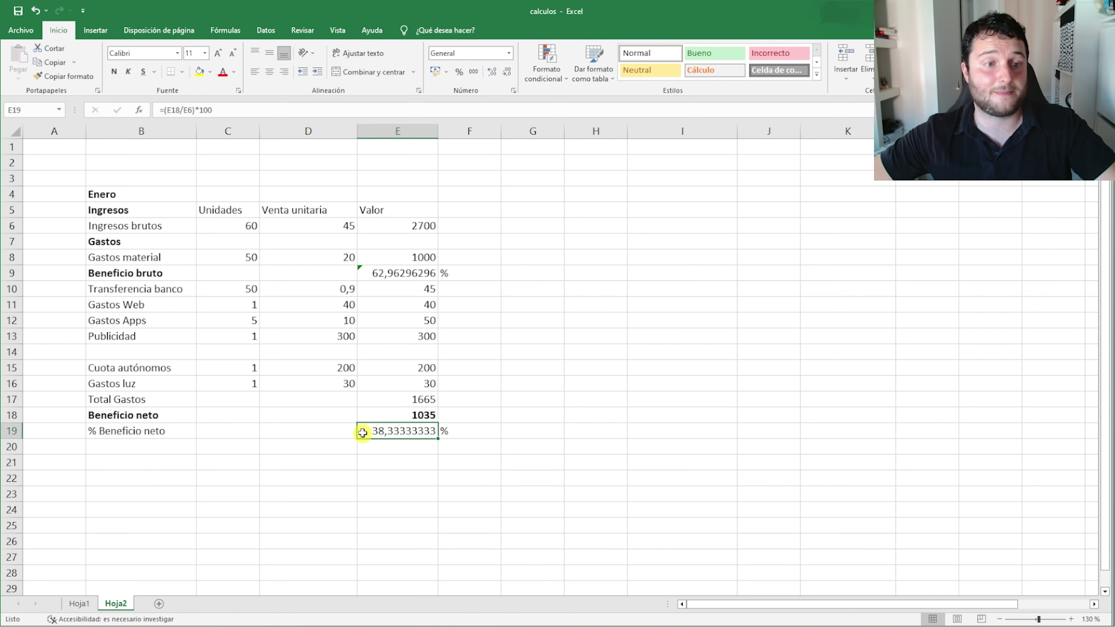
left_click(413, 414)
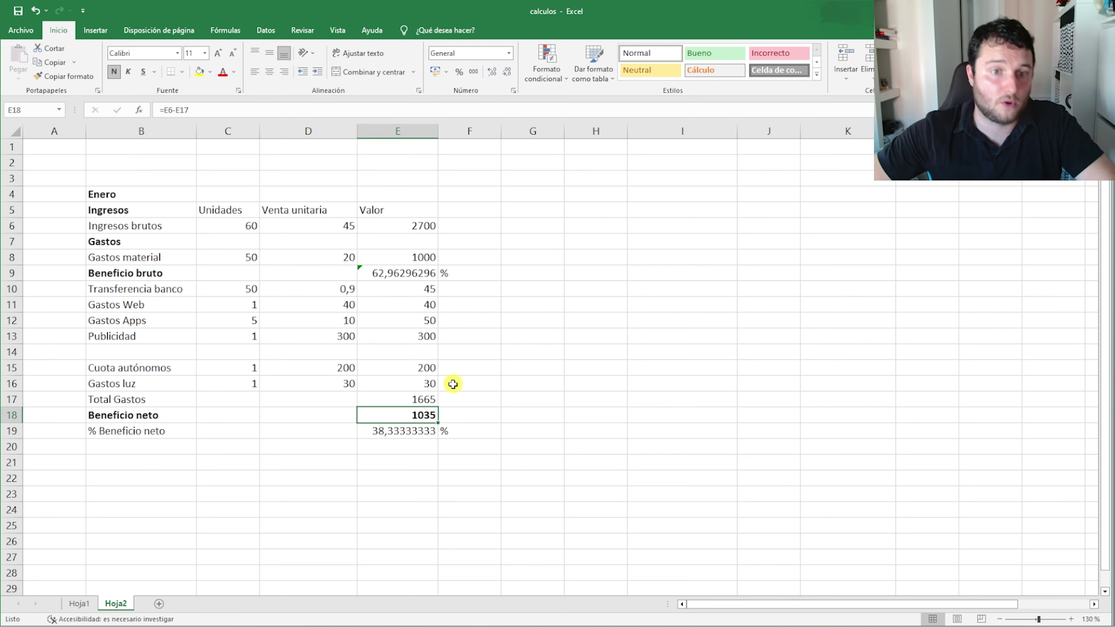
Clear the Beneficio bruto percentage formula from cell E9
left_click(380, 272)
key("Delete")
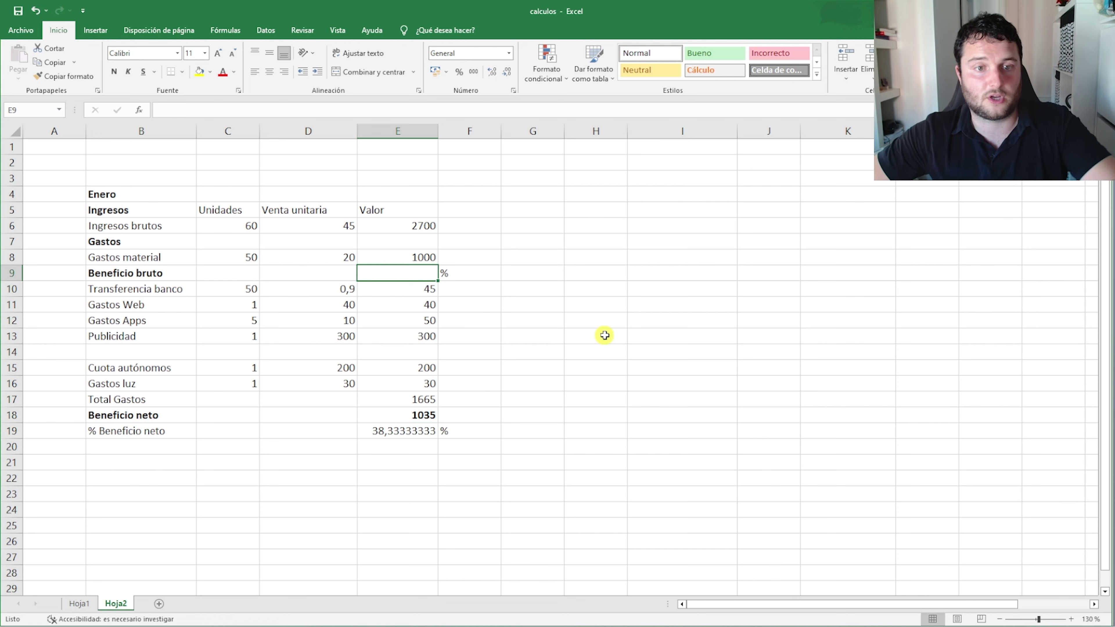
left_click(605, 335)
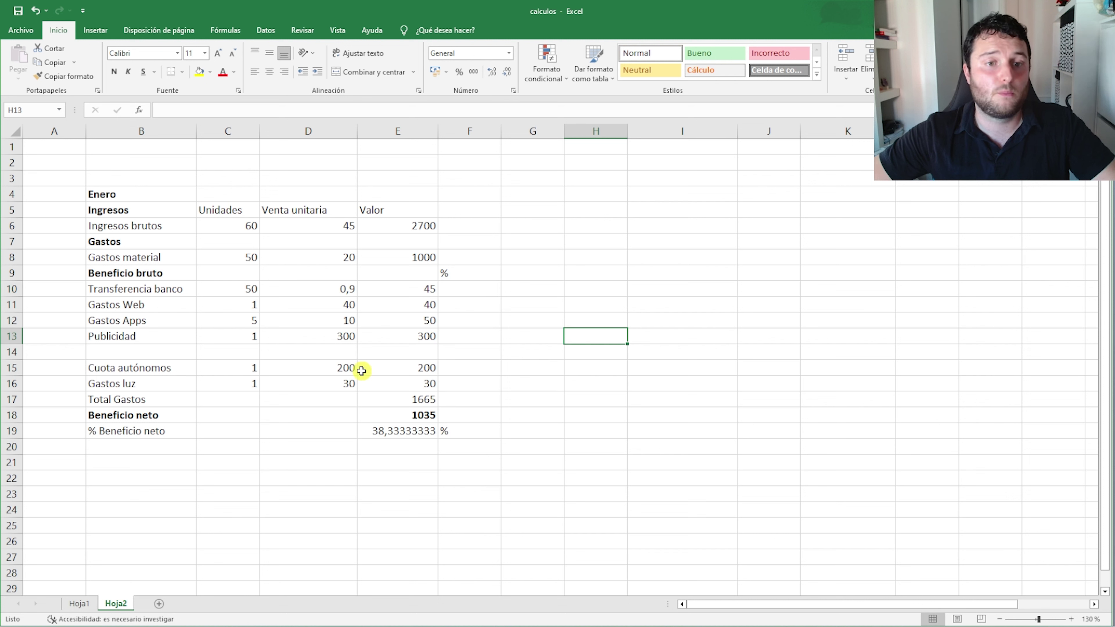
Raise the Publicidad expense in D13 to 600
left_click(322, 334)
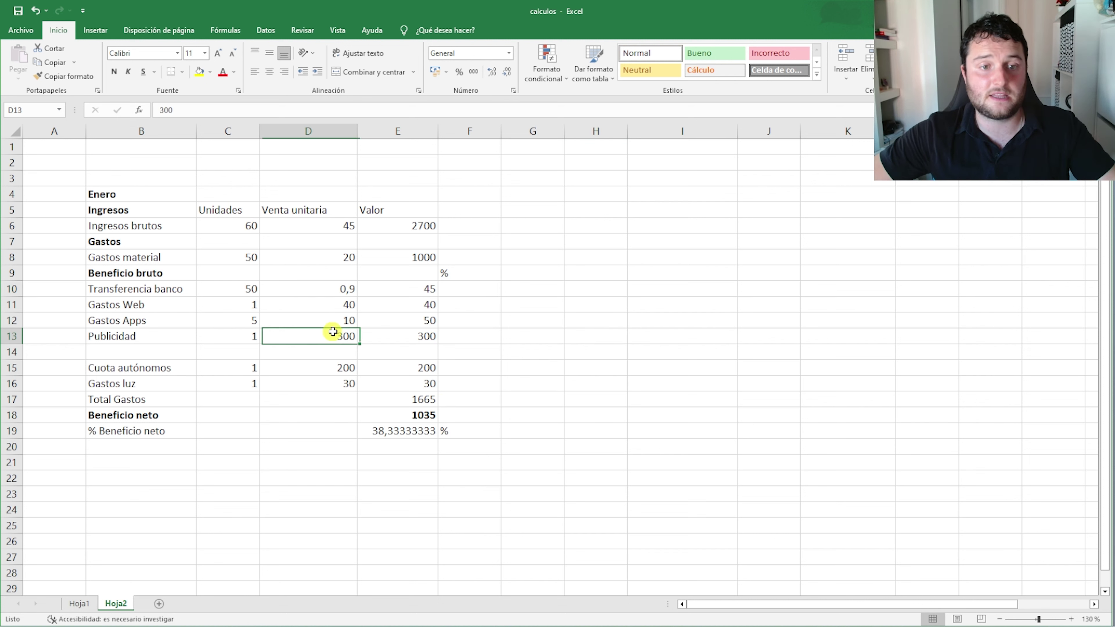
double_click(327, 335)
left_click_drag(283, 336, 251, 335)
type("60")
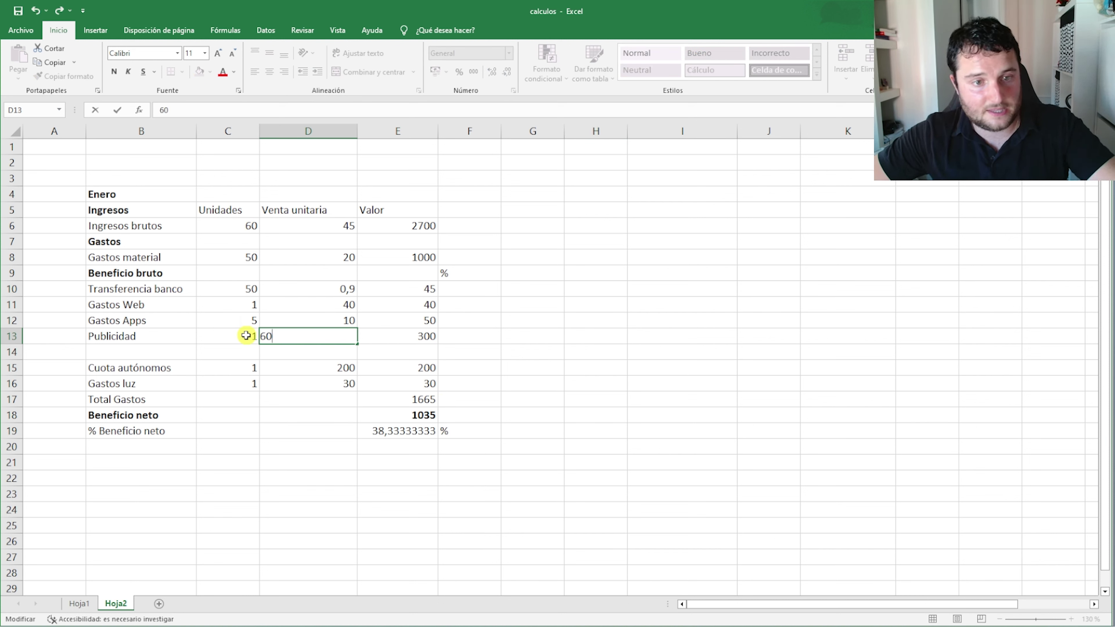
type("0")
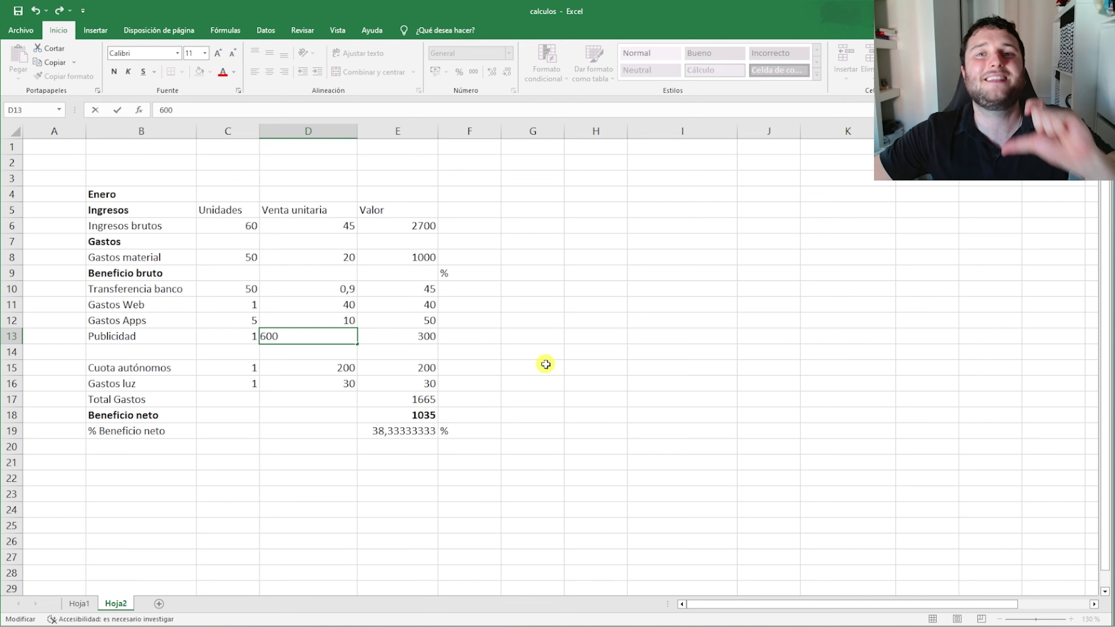
left_click(539, 356)
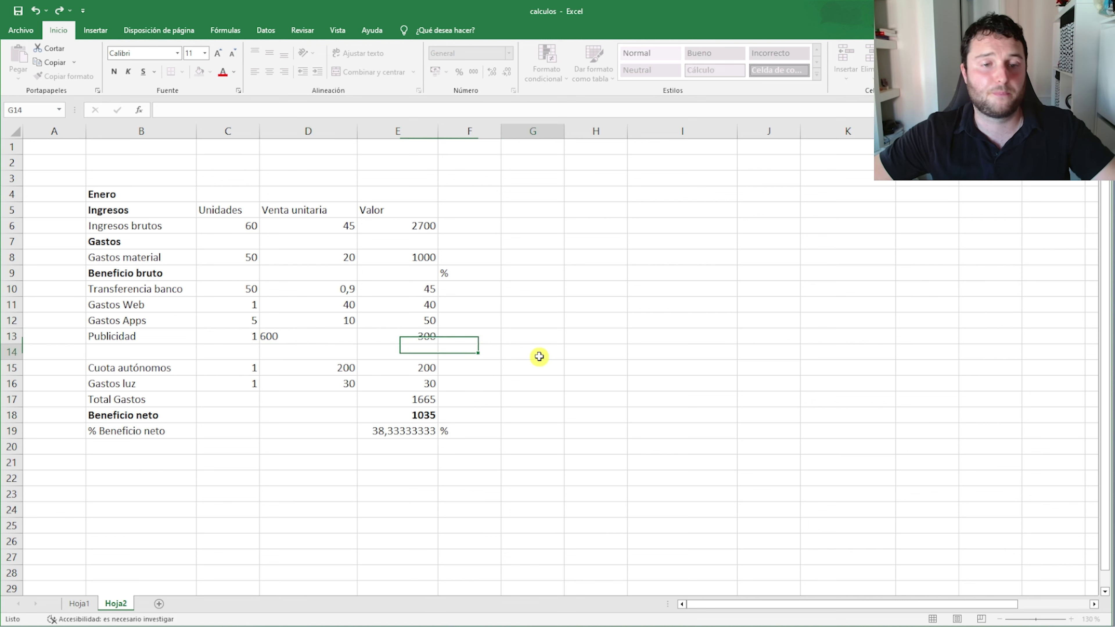
Set the unit sale price for Ingresos brutos in D6 to 47
left_click(238, 226)
double_click(309, 225)
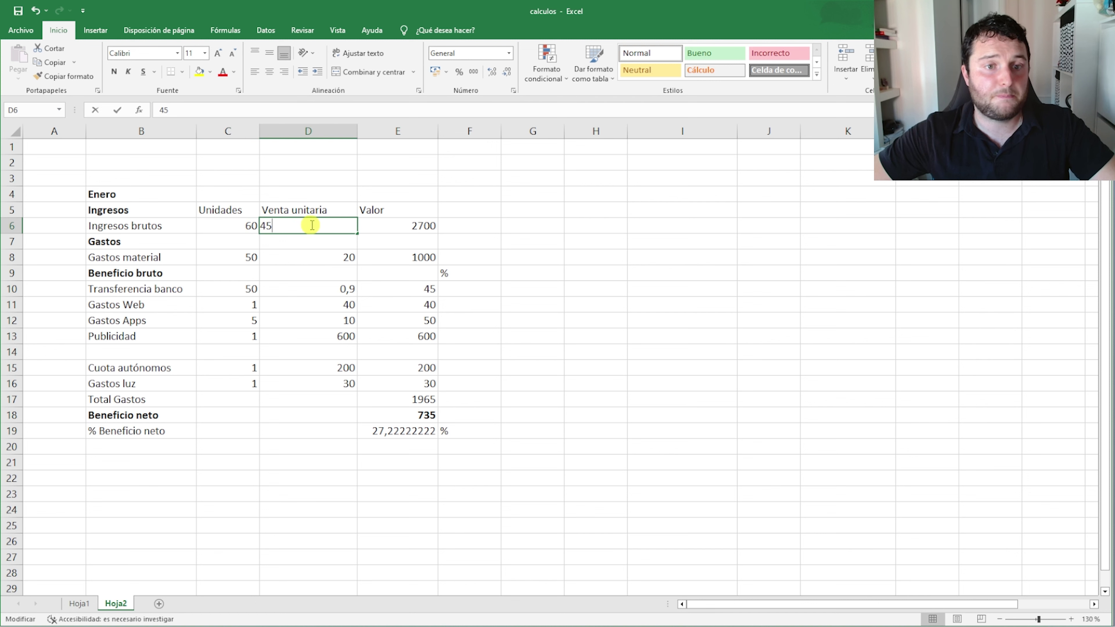
left_click_drag(310, 225, 227, 225)
type("47")
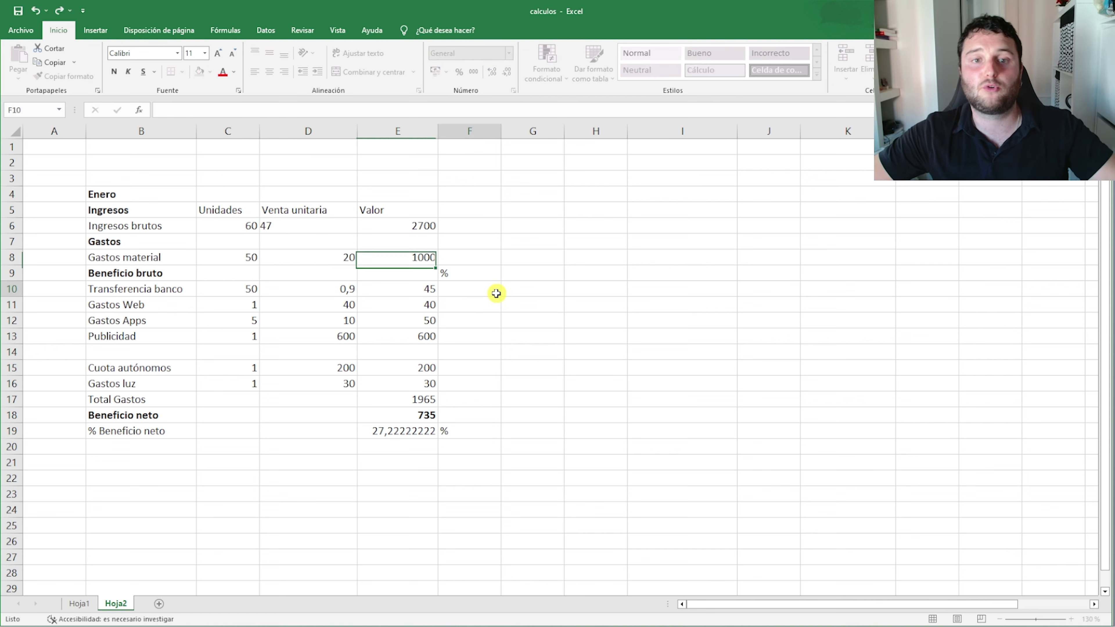
left_click(496, 293)
Set the units sold for Ingresos brutos in C6 to 80 and check the recalculated Beneficio neto in E18
left_click(339, 336)
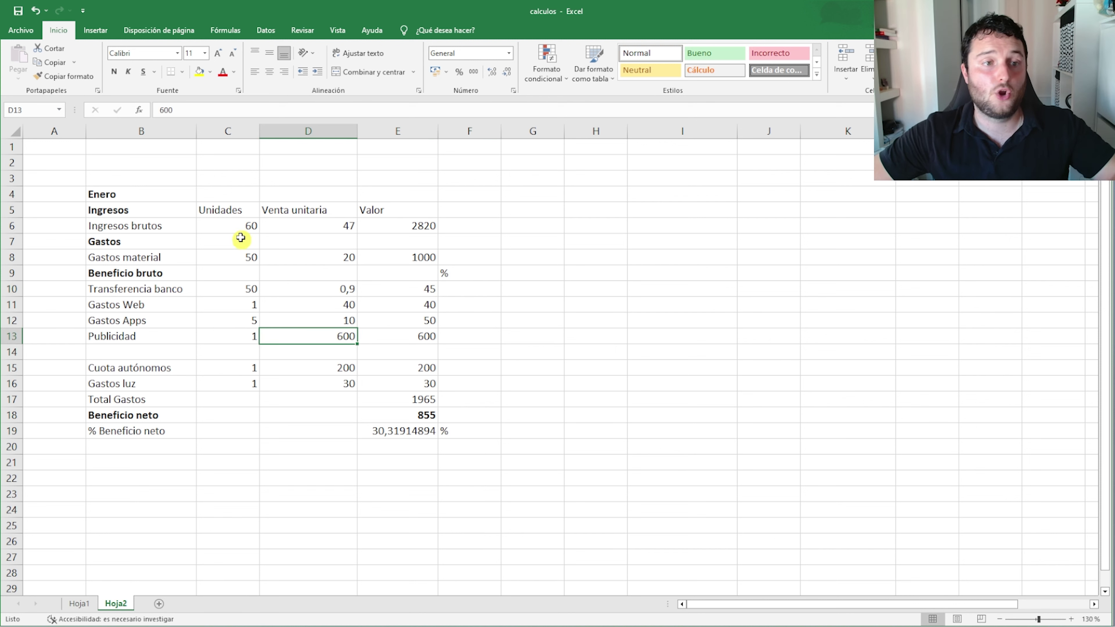
double_click(229, 224)
left_click_drag(210, 225, 167, 232)
type("8")
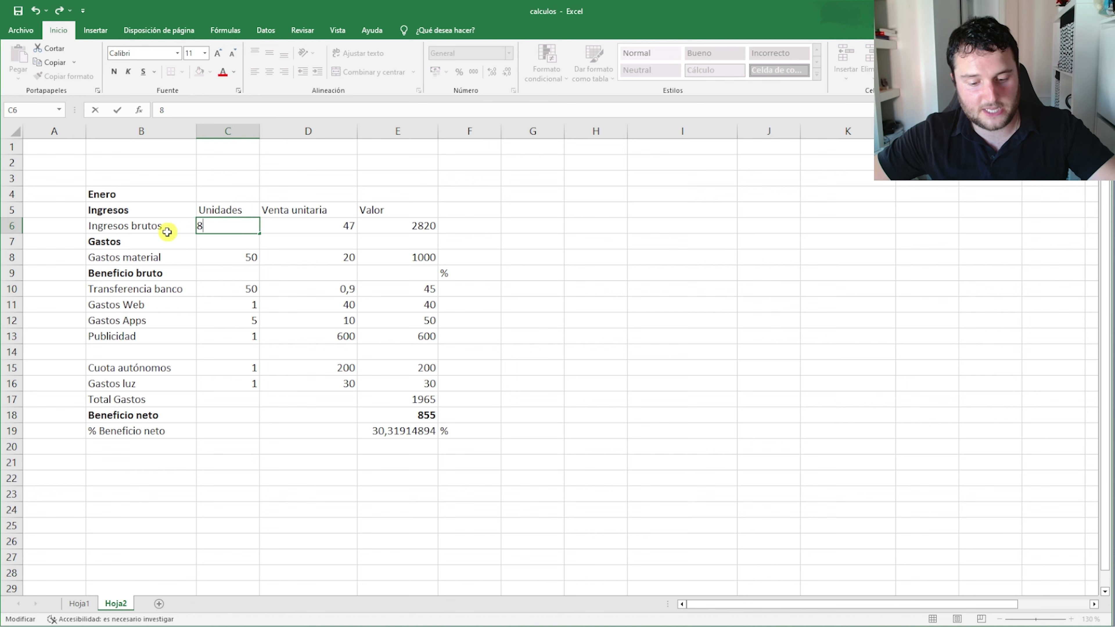
type("0")
left_click(667, 341)
left_click(434, 420)
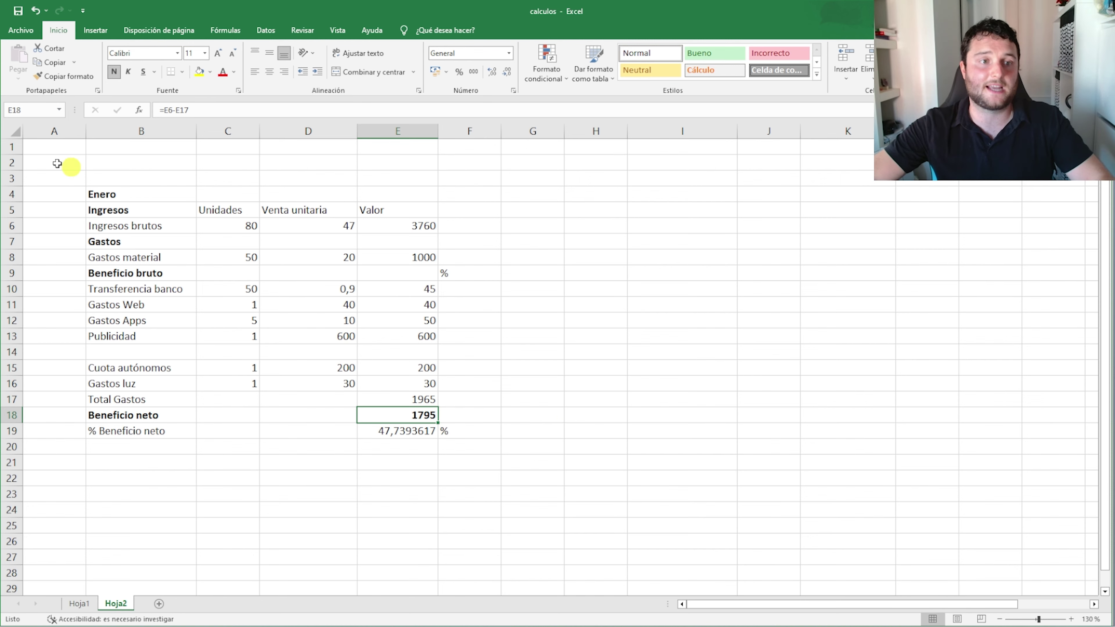
Look over the whole Enero table on the sheet, and switch to the Shopify product page to examine its cost per item and margin
left_click_drag(55, 162, 556, 529)
left_click(499, 463)
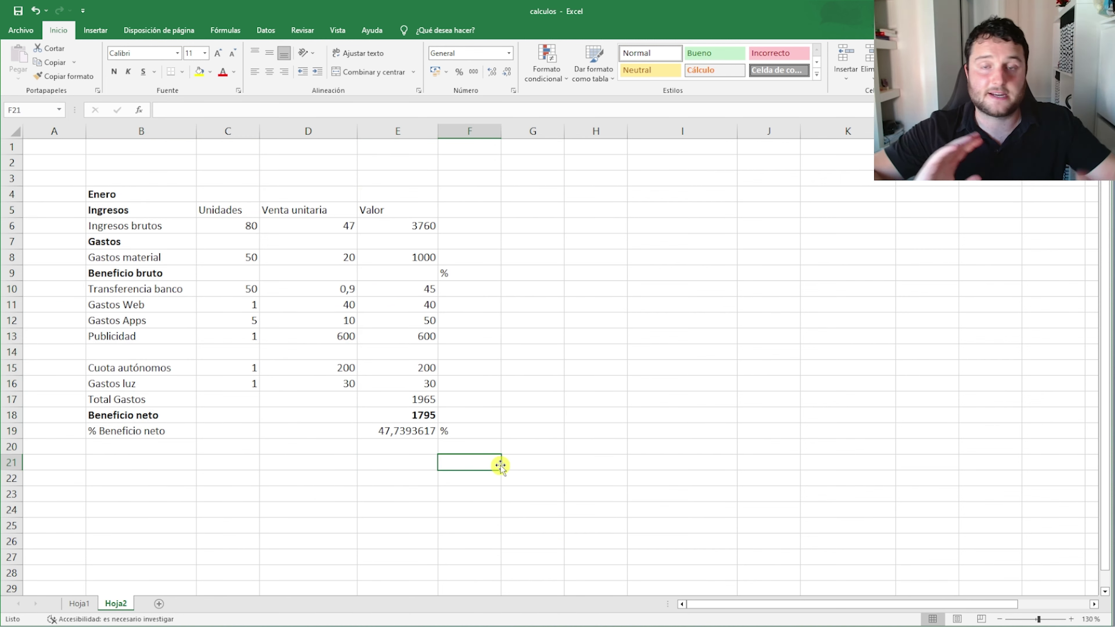
left_click_drag(81, 178, 468, 458)
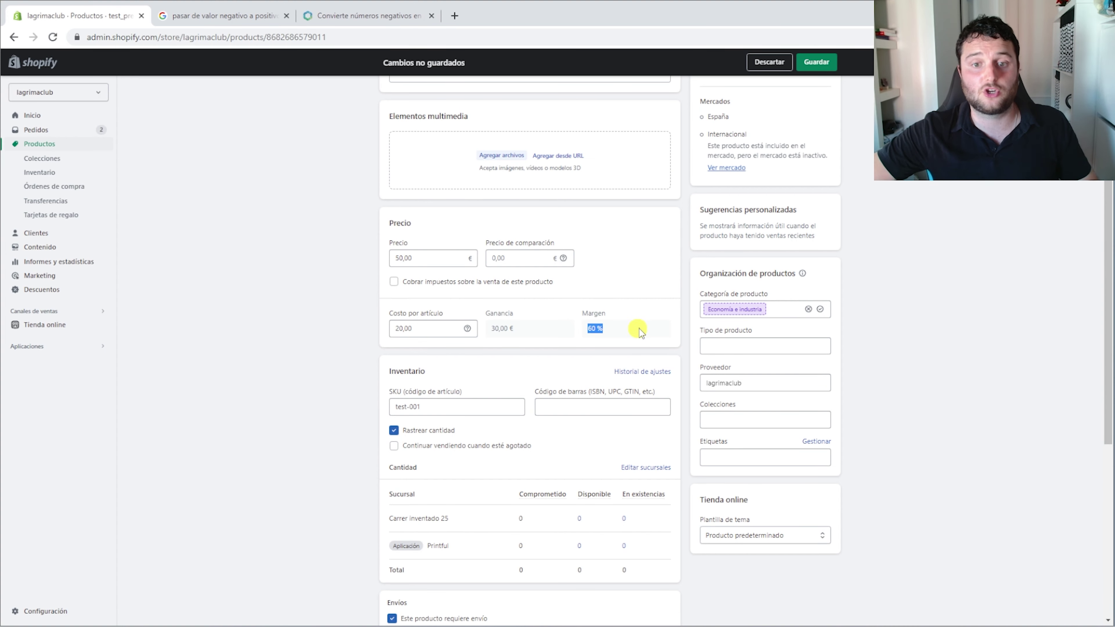
left_click_drag(640, 330, 410, 323)
left_click(443, 327)
left_click(590, 330)
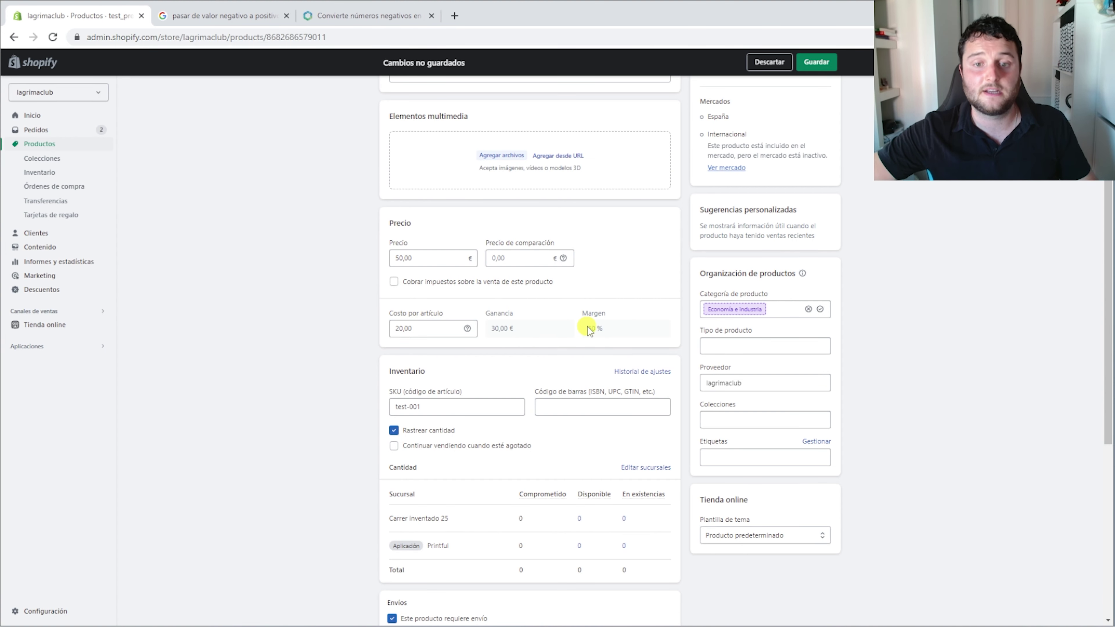